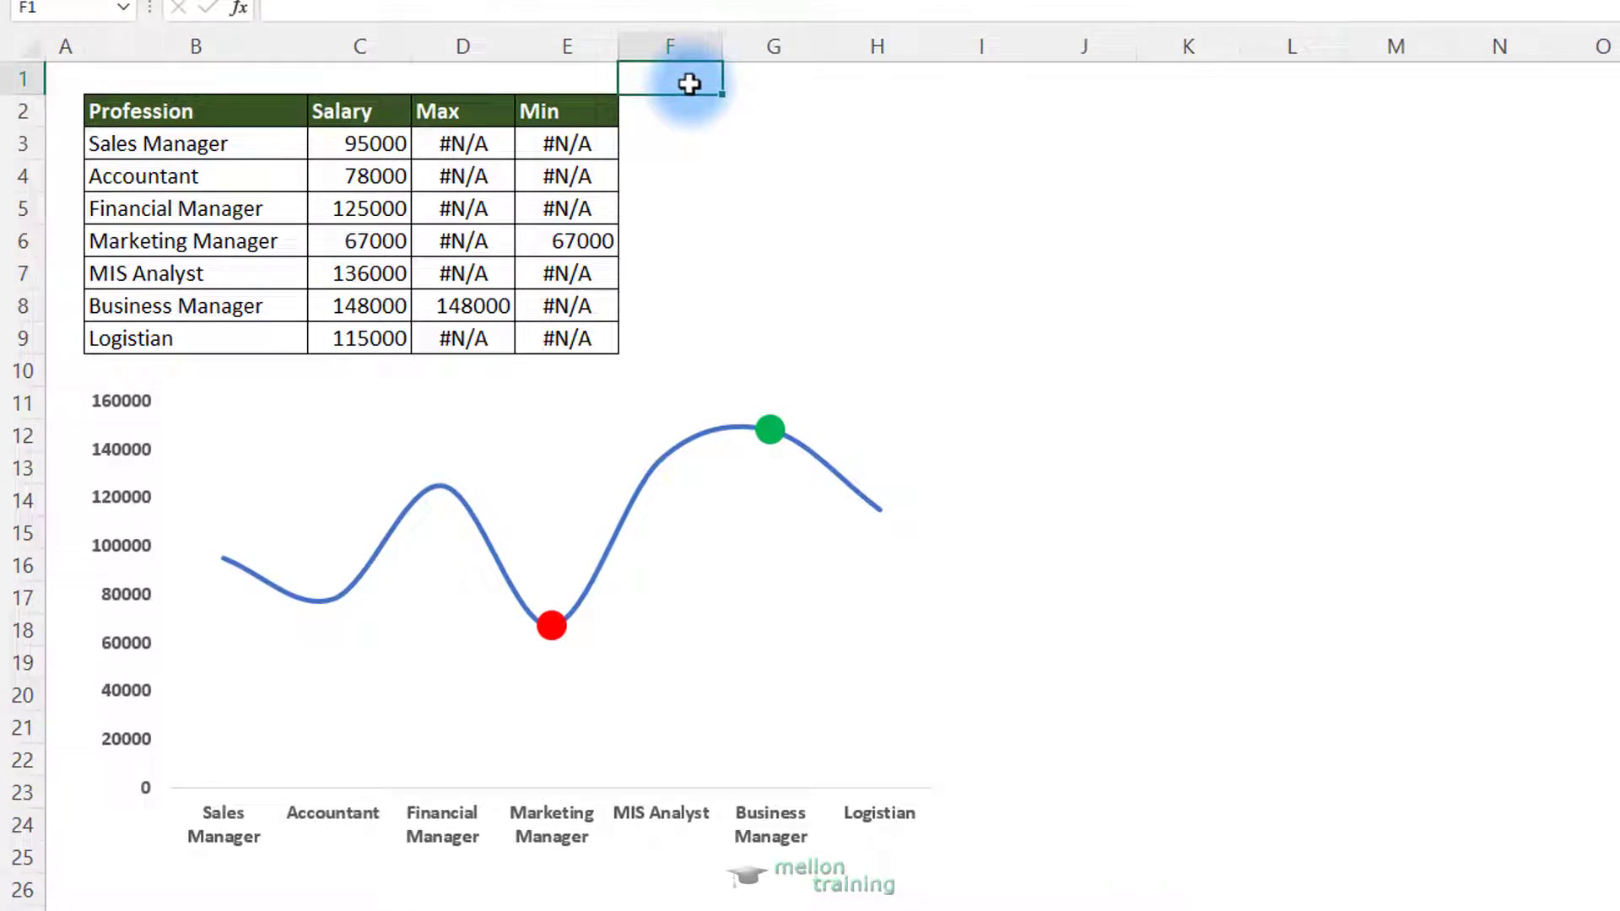
Change the Business Manager salary in C8 to 70000 to demo the chart
left_click(396, 305)
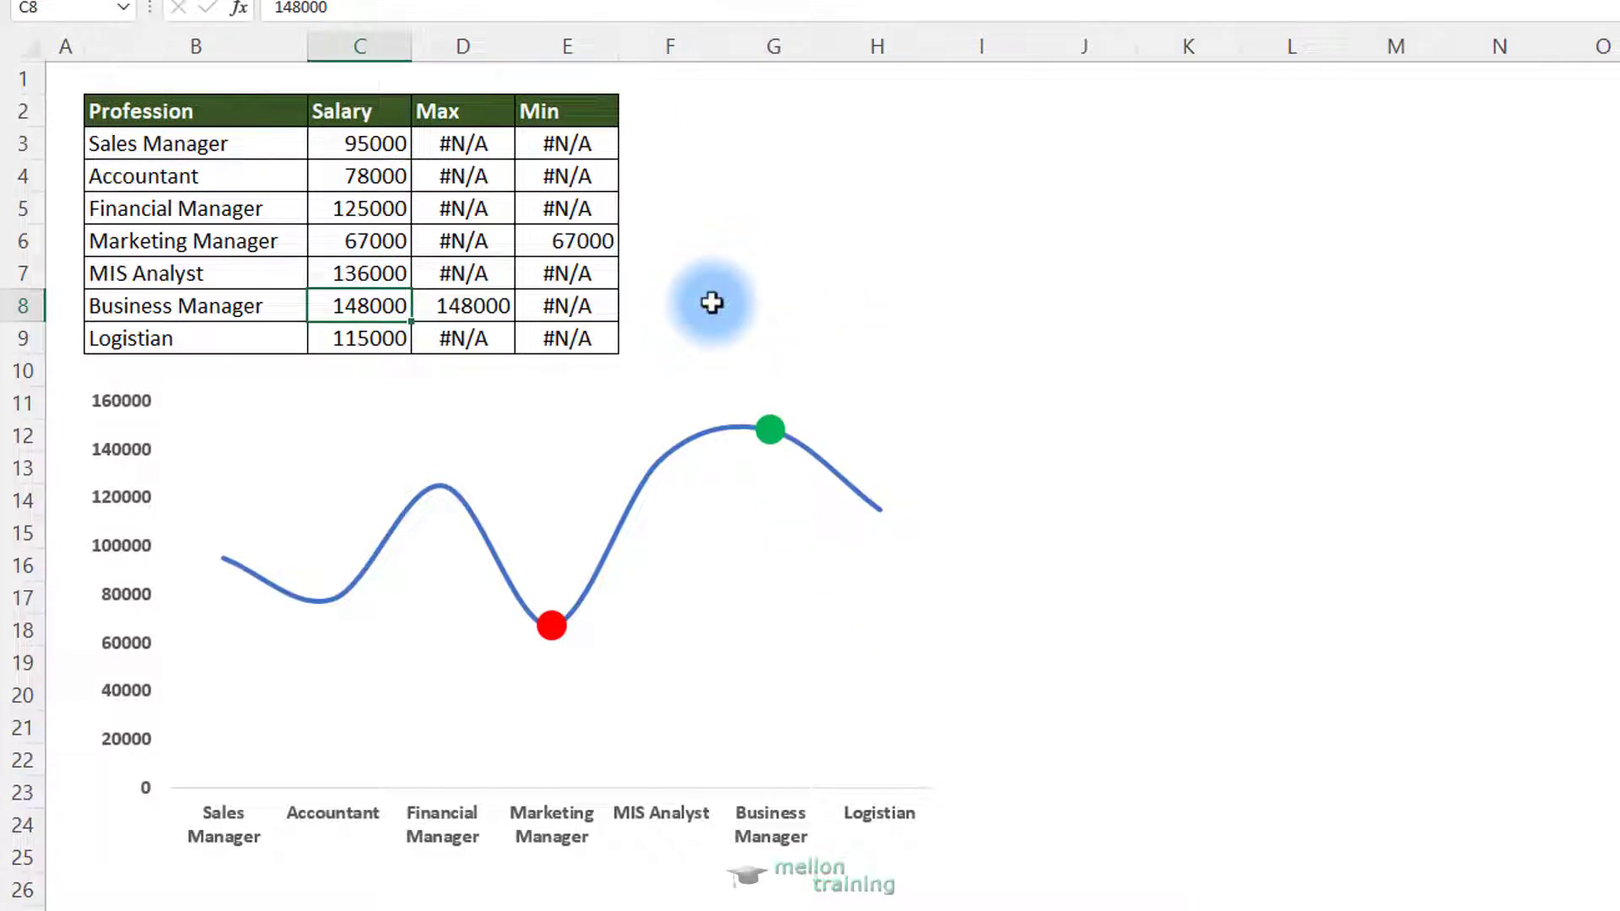
type("760")
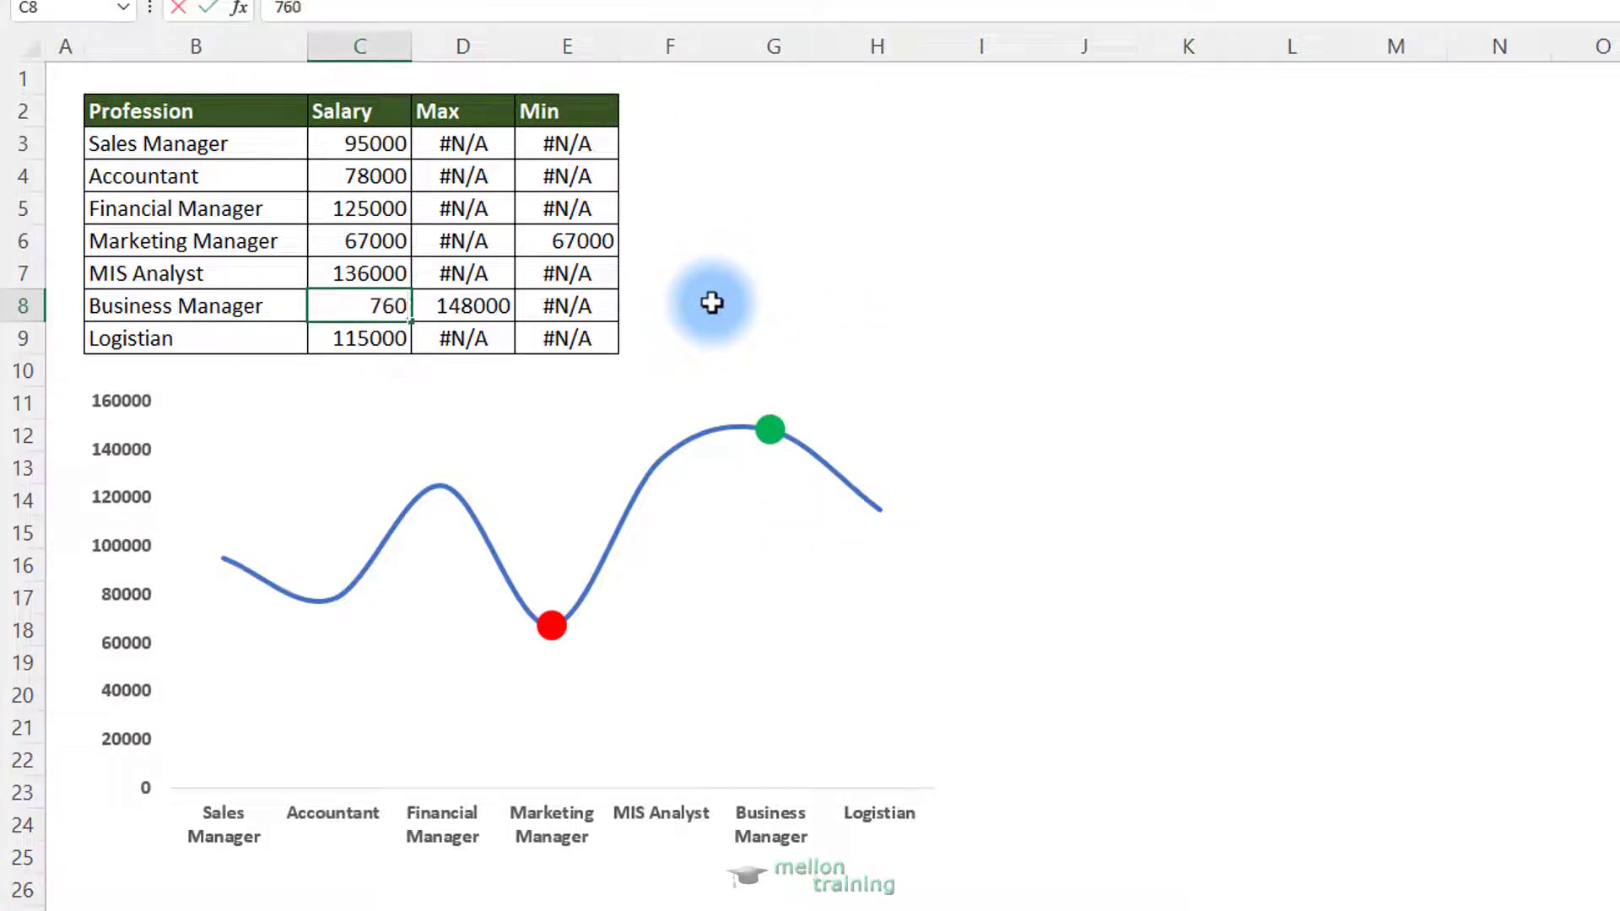
key("BackSpace")
key("BackSpace")
type("0000")
key("Return")
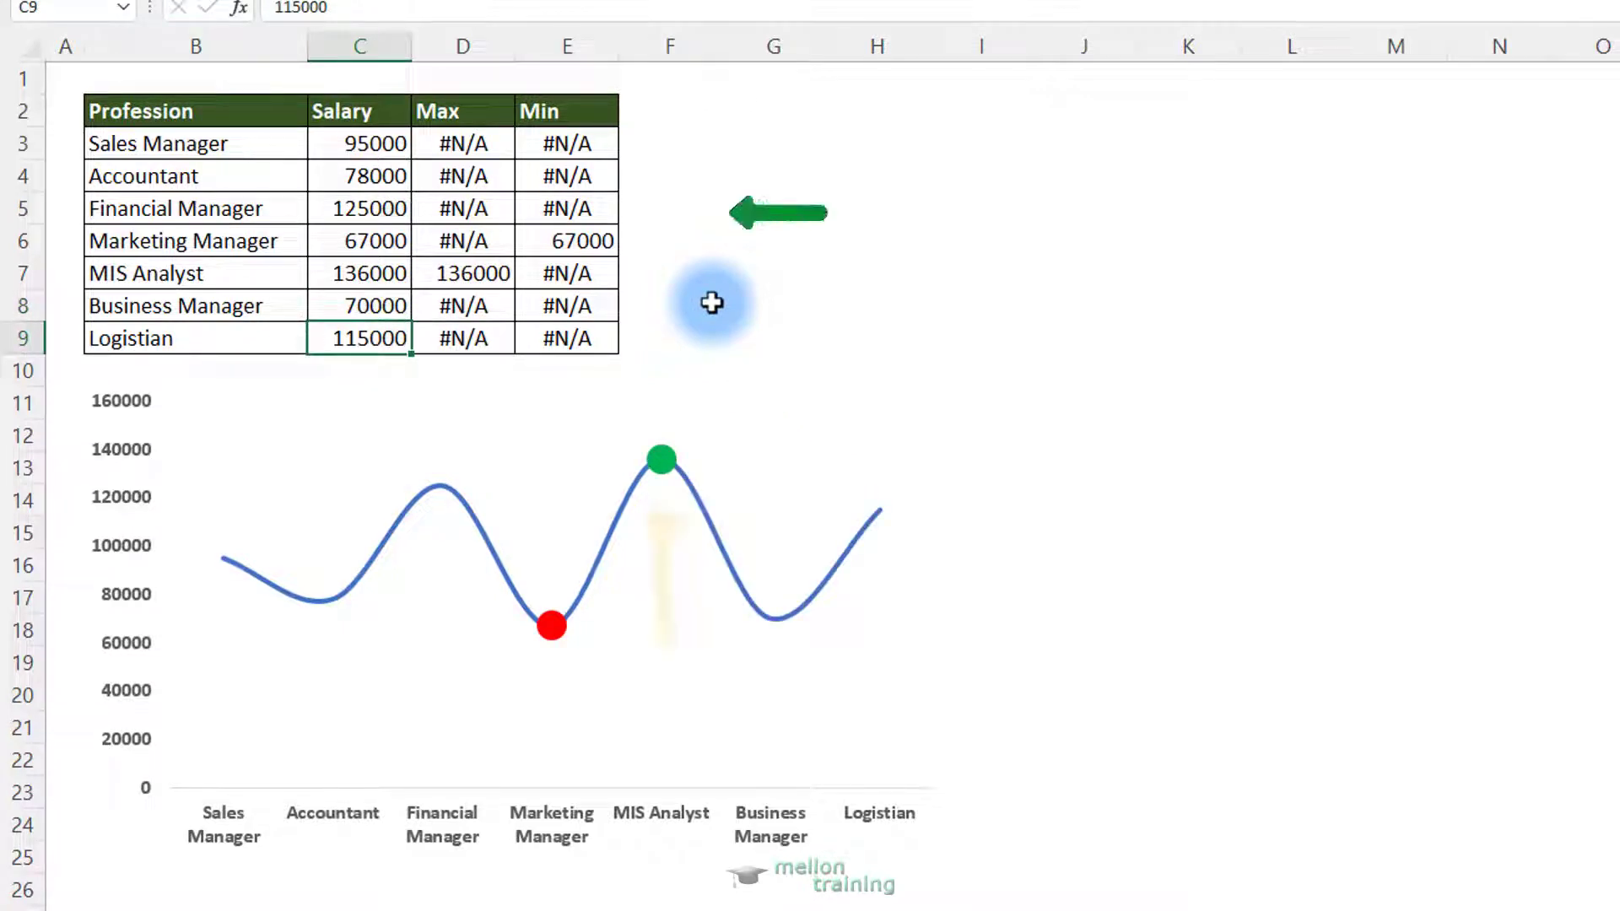
Restore Business Manager's salary in C8 to 148000
mouse_move(664, 464)
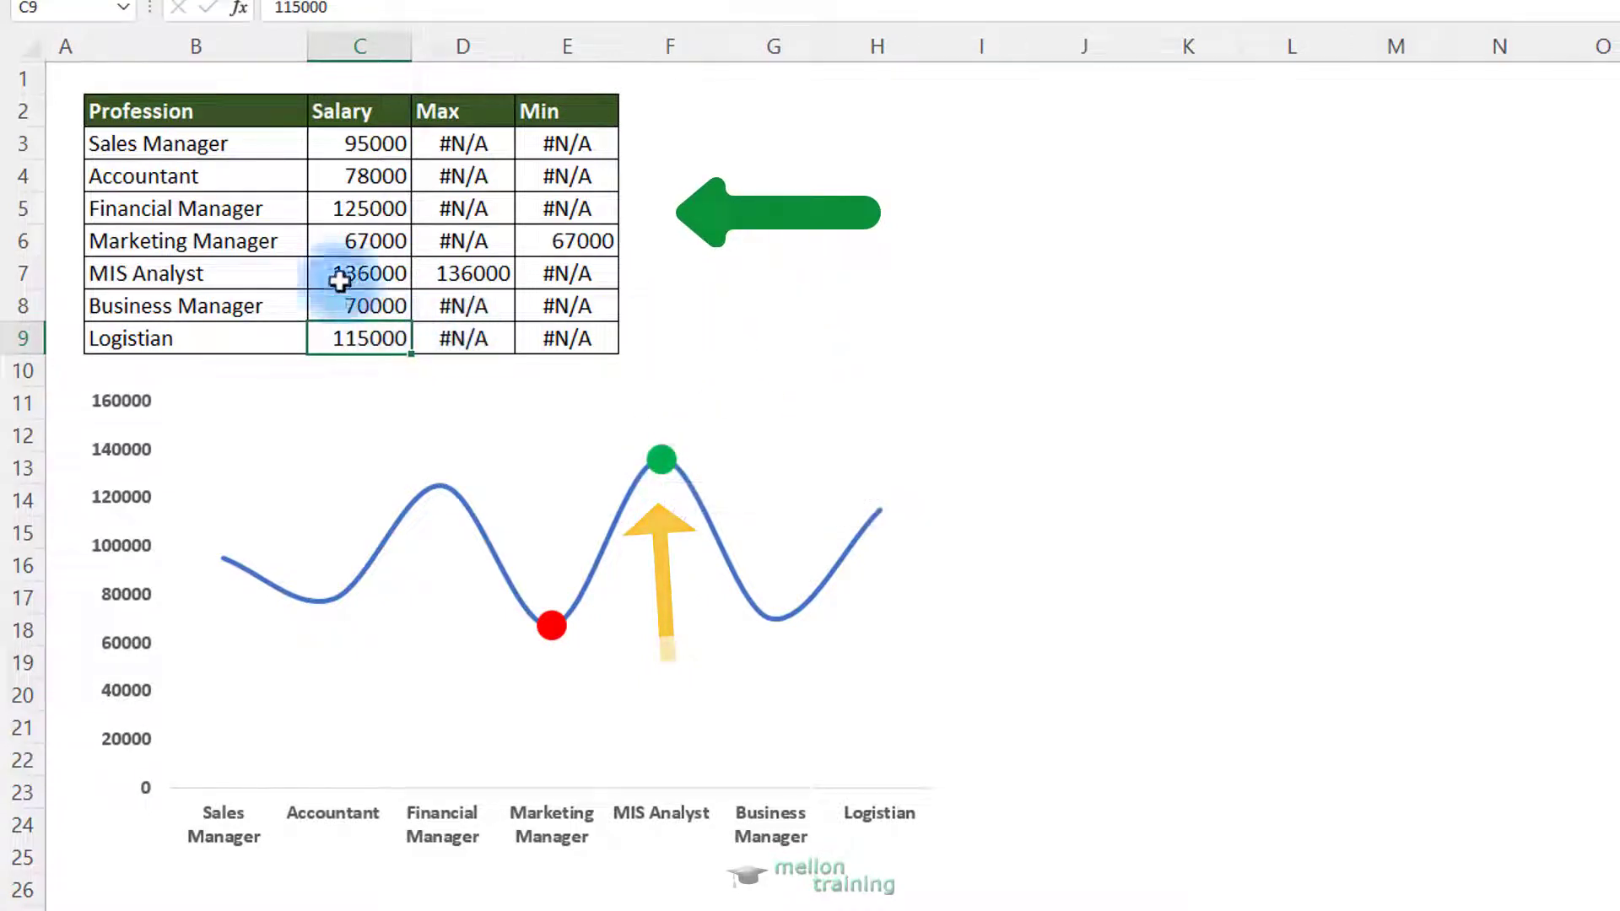
key("Up")
type("148000")
key("ctrl+Return")
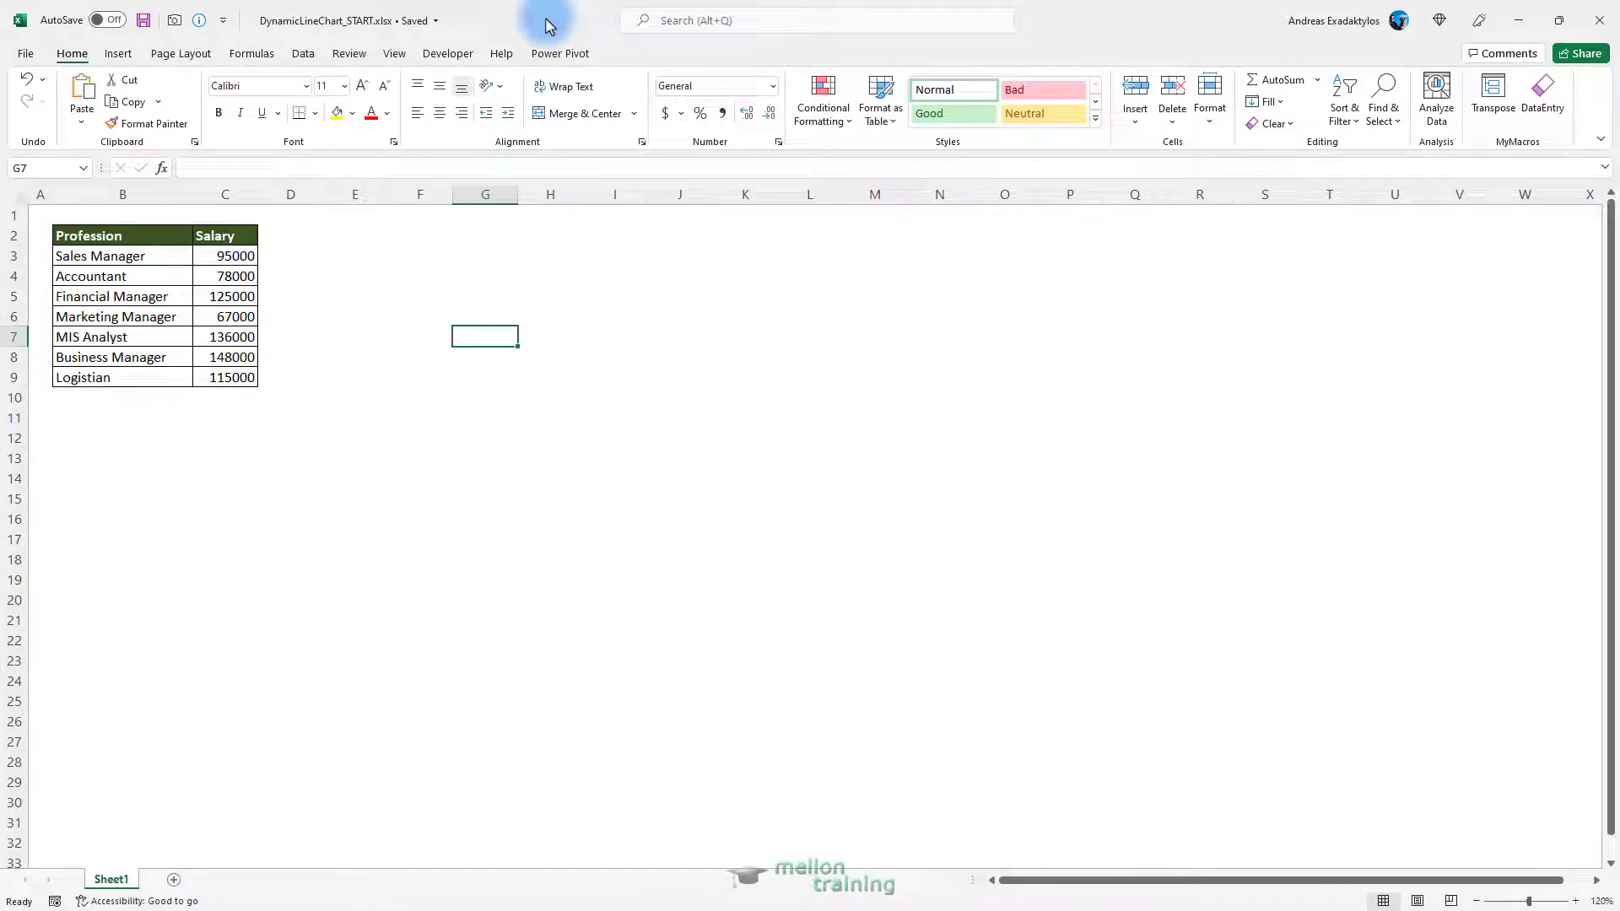
Insert a 2-D line chart of B2:C9, then move it below the table and enlarge it
left_click_drag(65, 234, 215, 376)
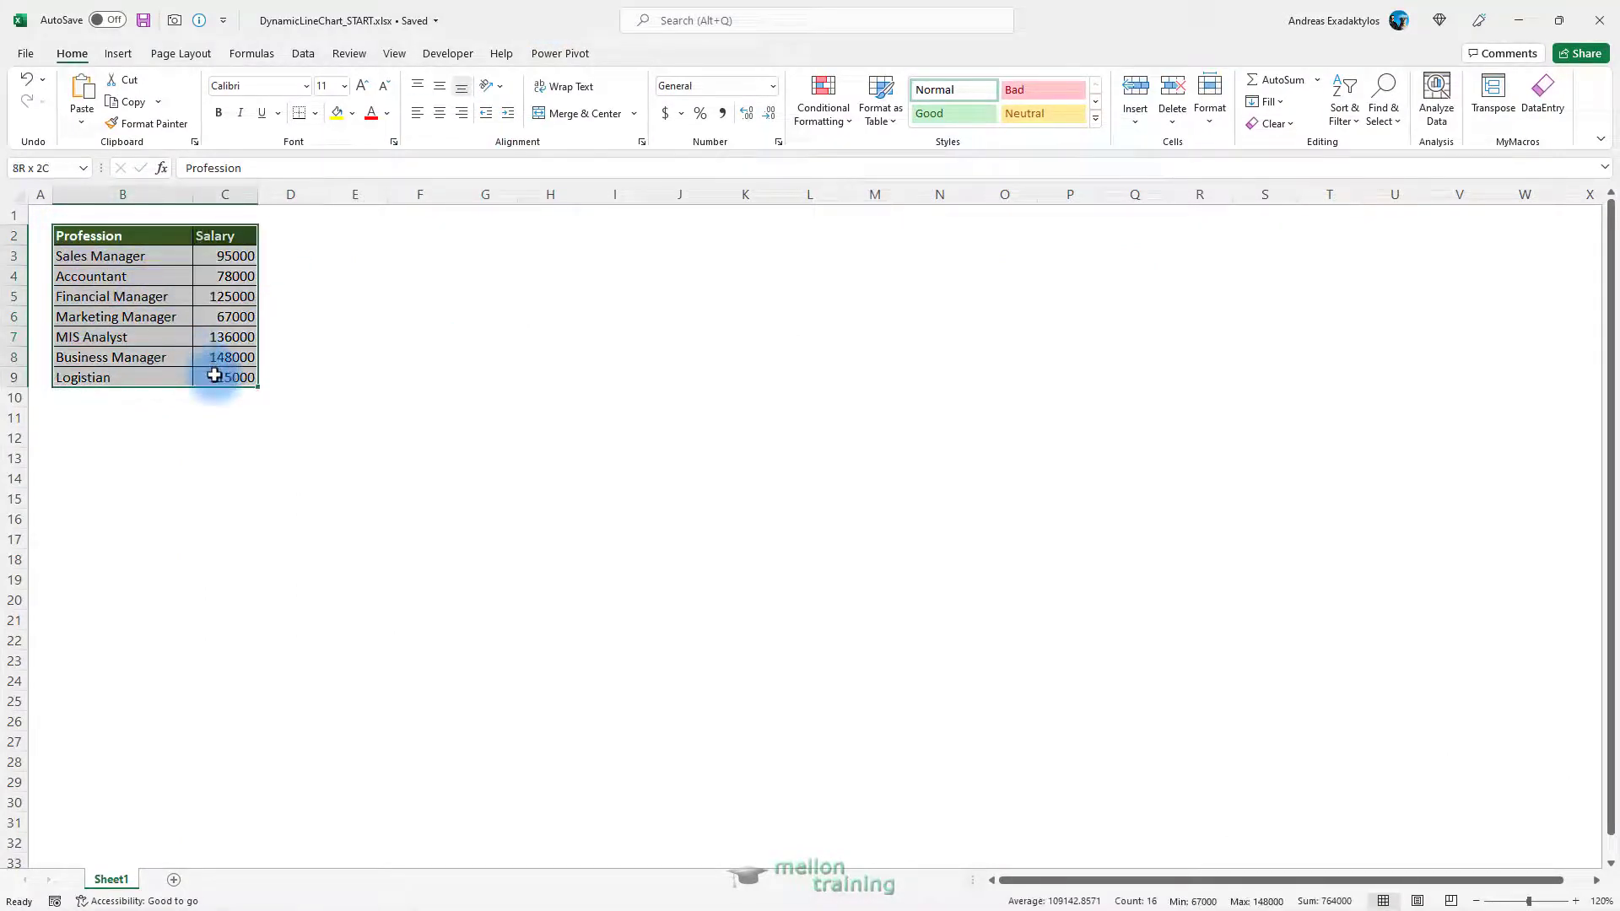
left_click(127, 57)
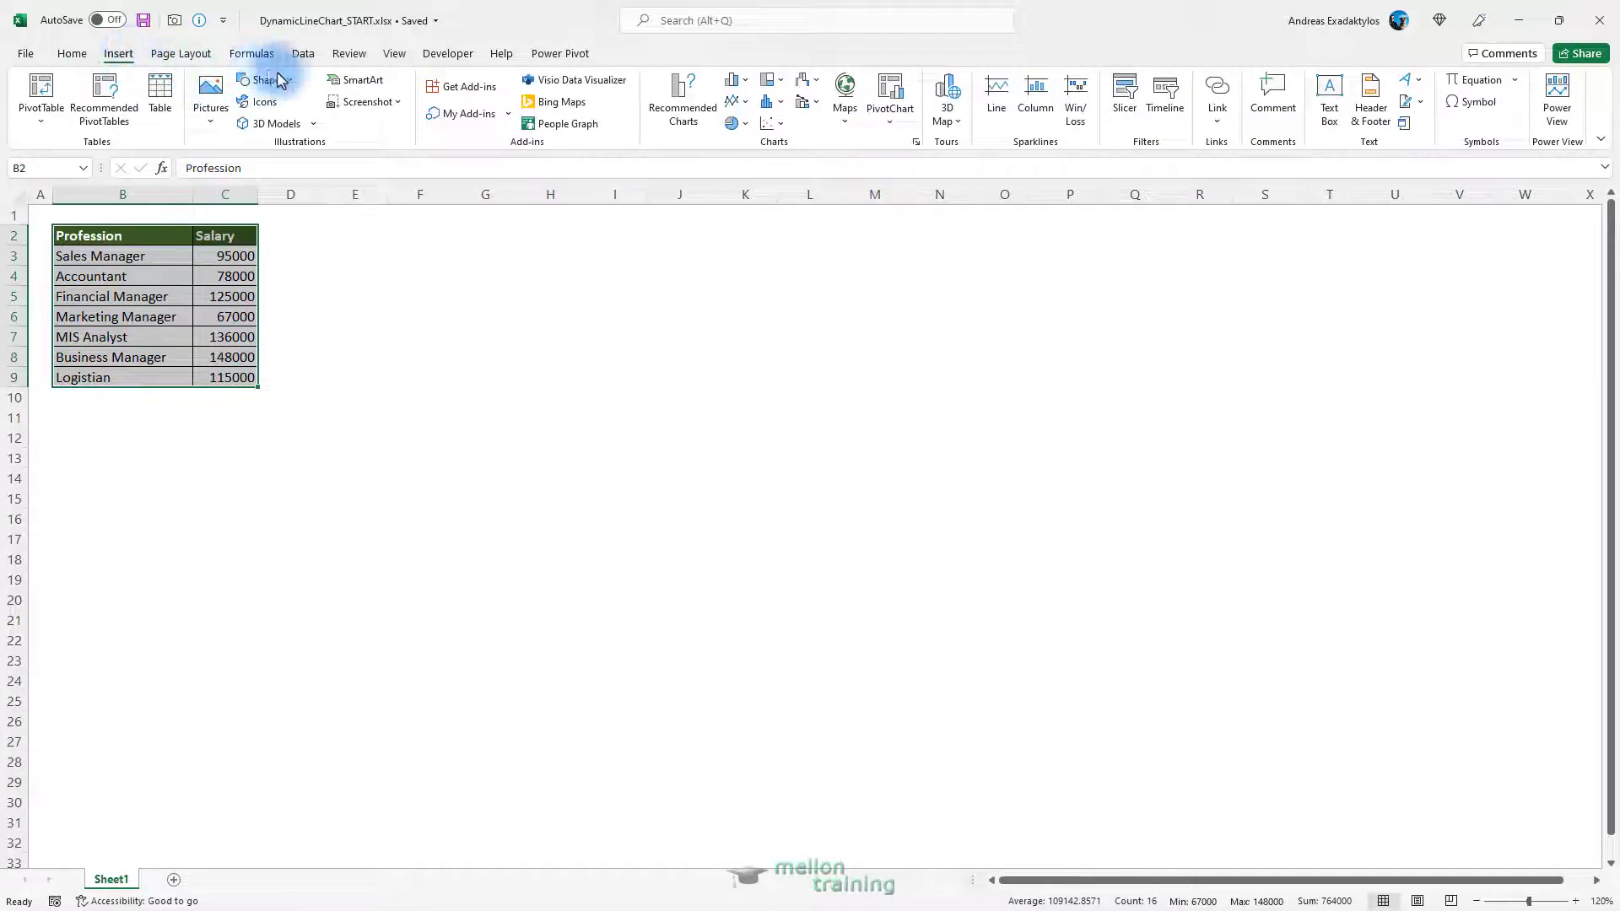
left_click(741, 101)
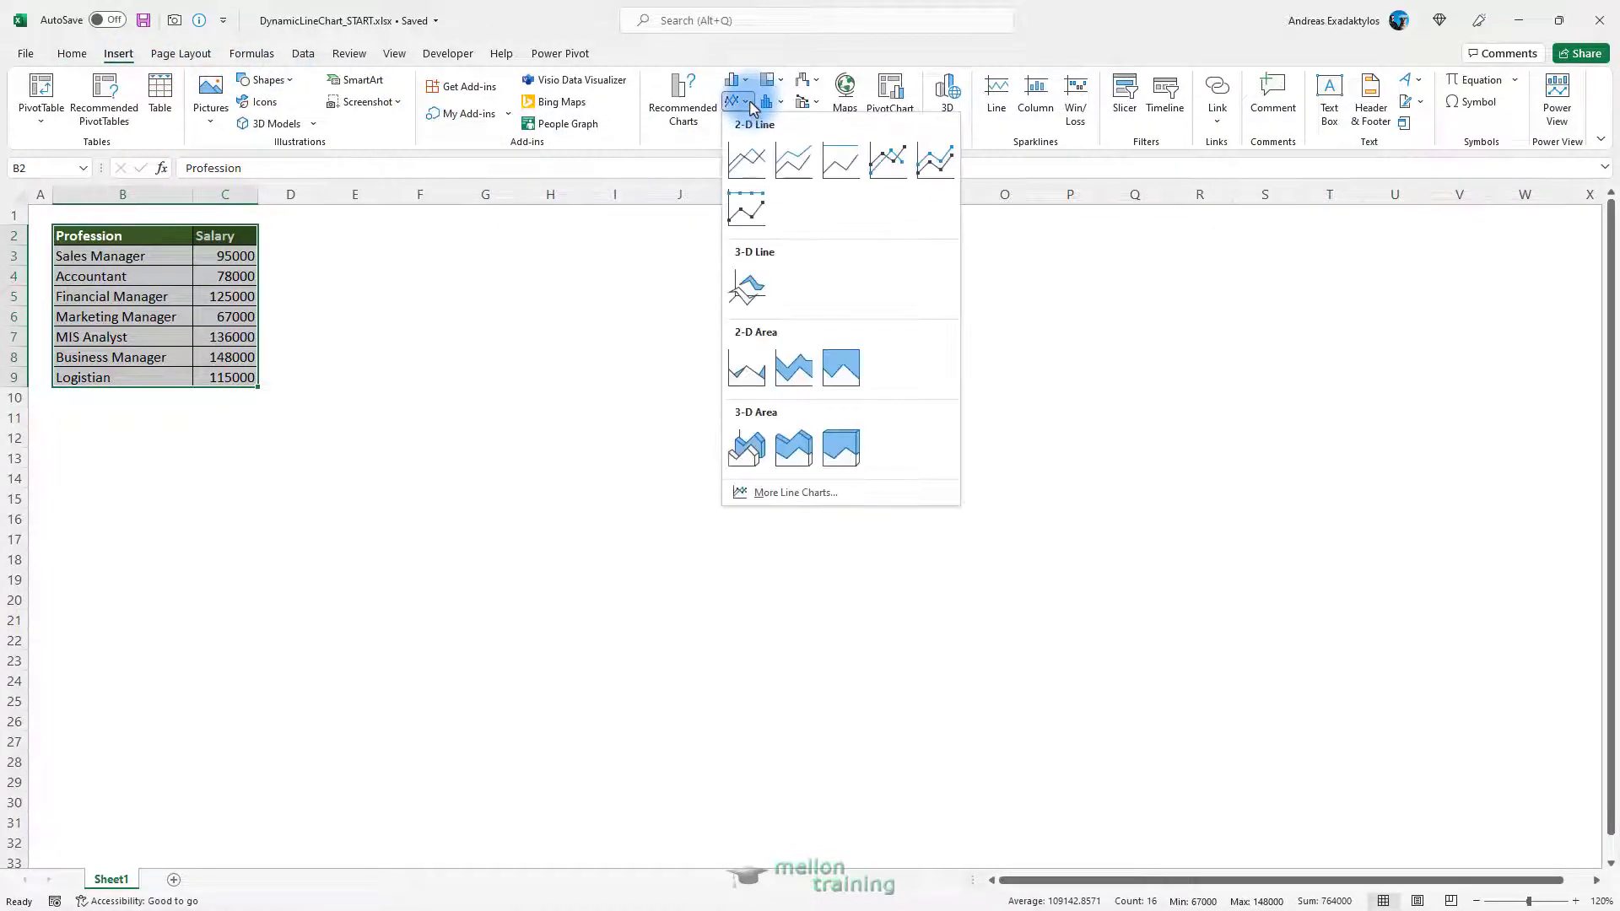
left_click(753, 168)
left_click_drag(706, 401, 190, 417)
left_click_drag(544, 699, 671, 741)
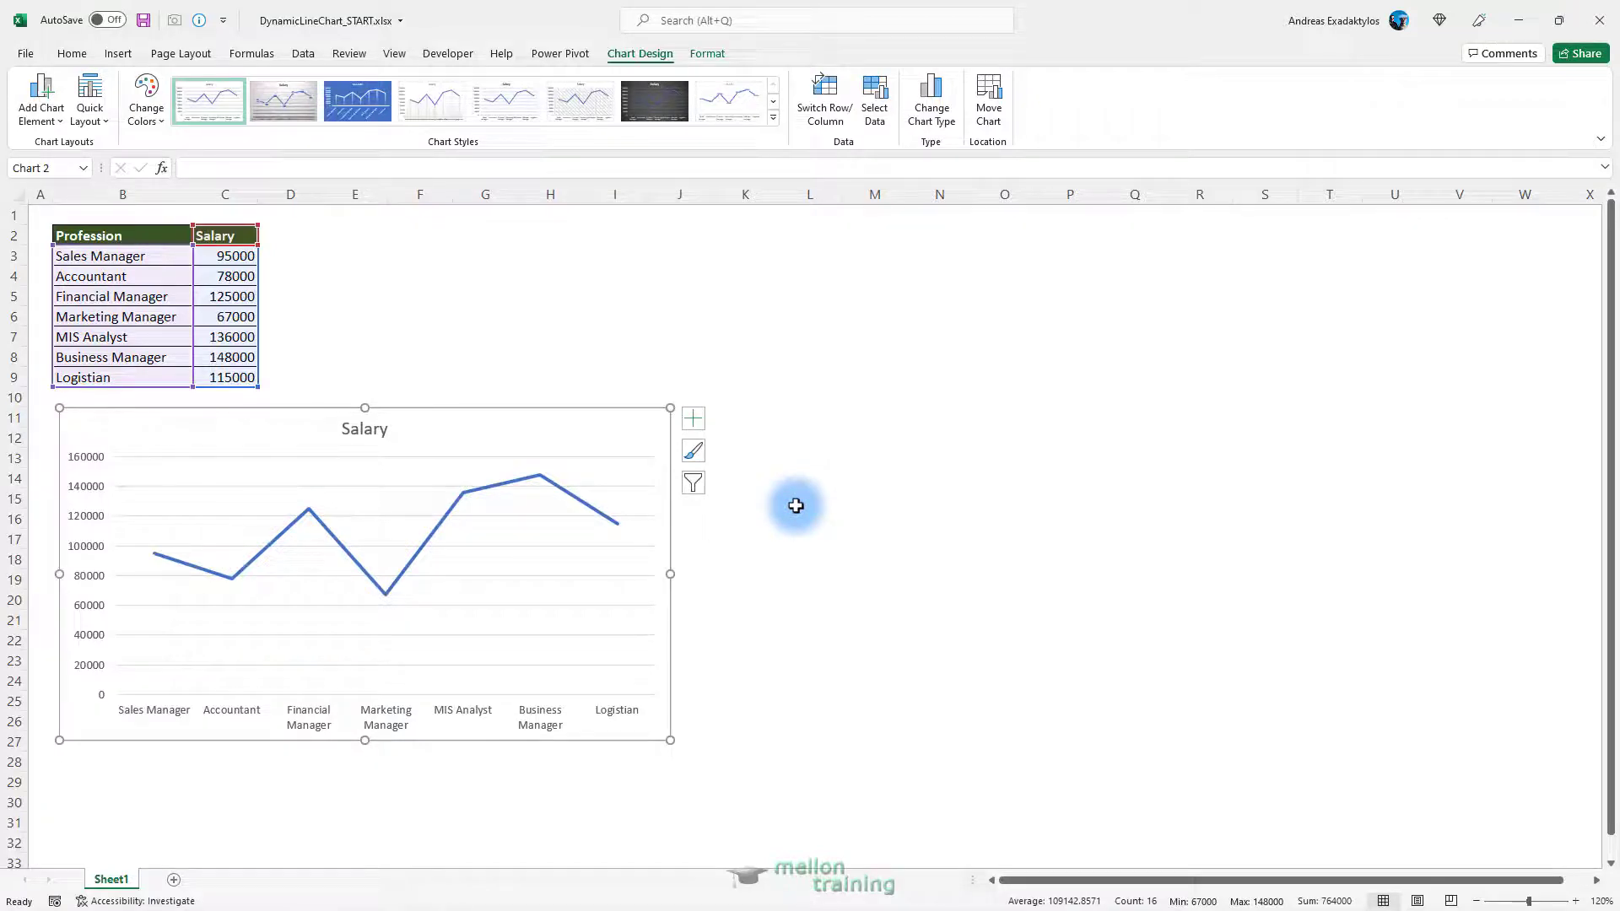
Enable Smoothed line for the Salary series under Format Data Series > Fill & Line
right_click(483, 496)
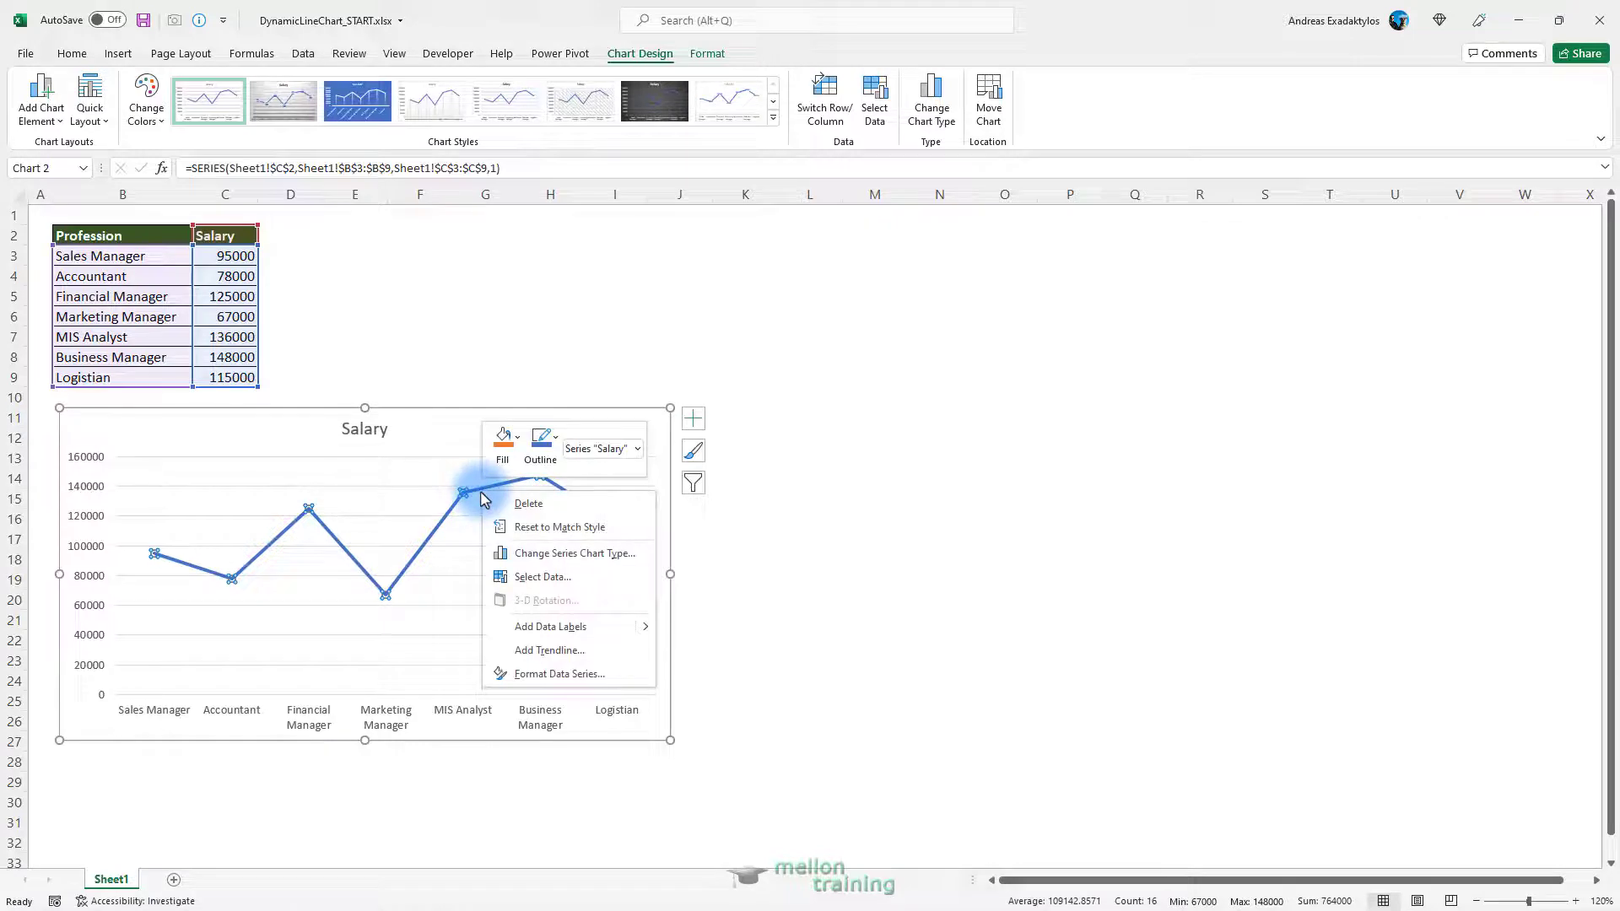
left_click(597, 675)
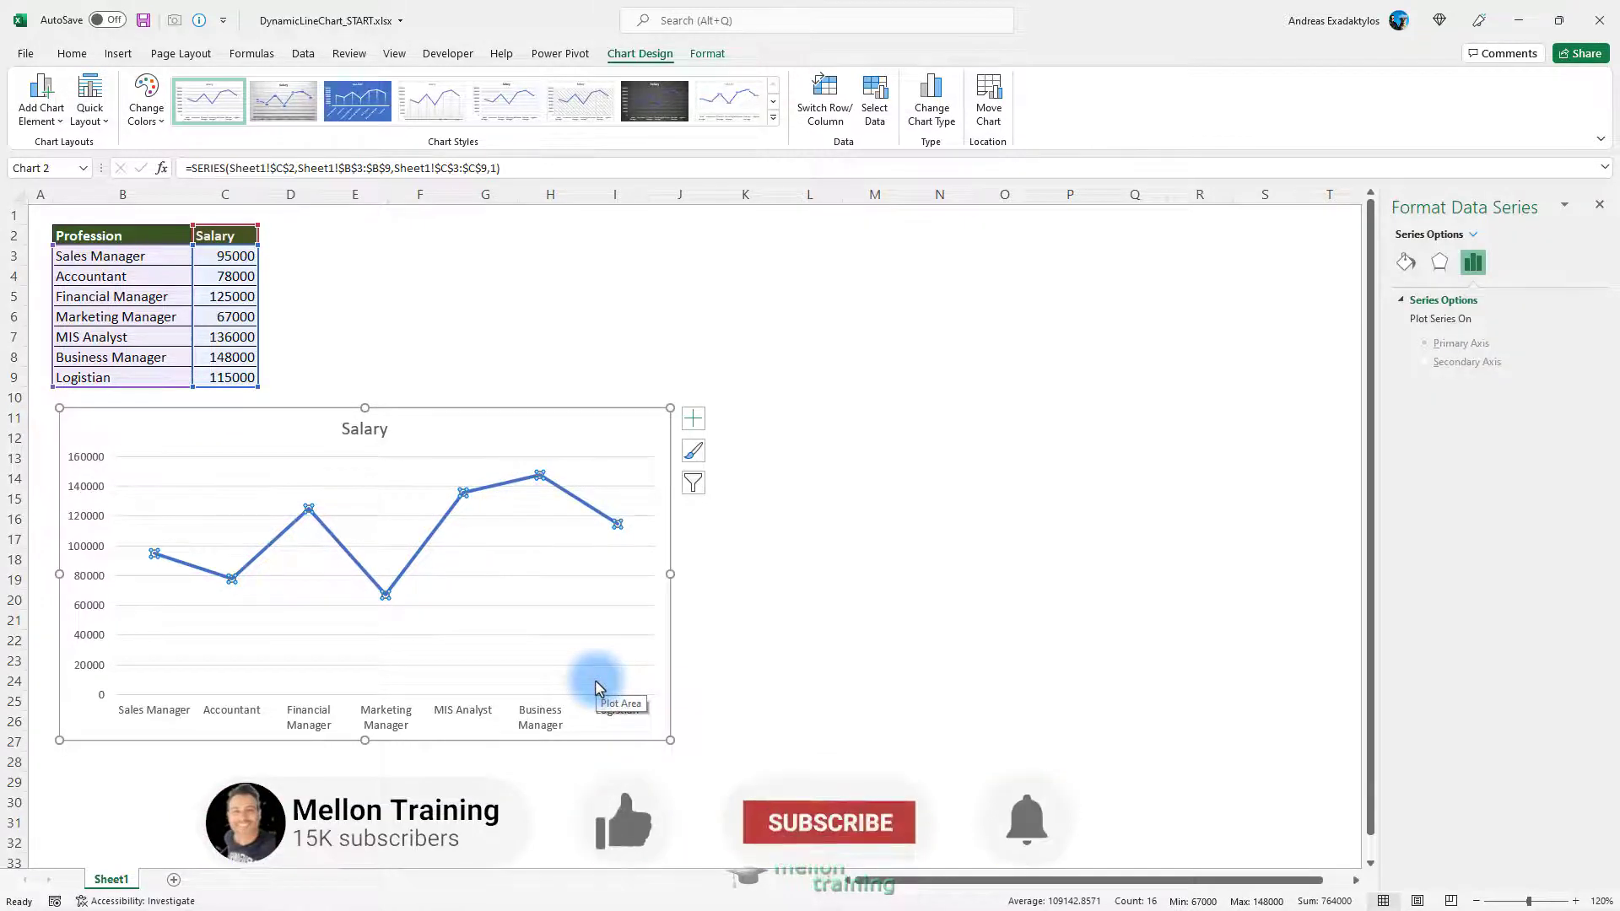
left_click(1406, 264)
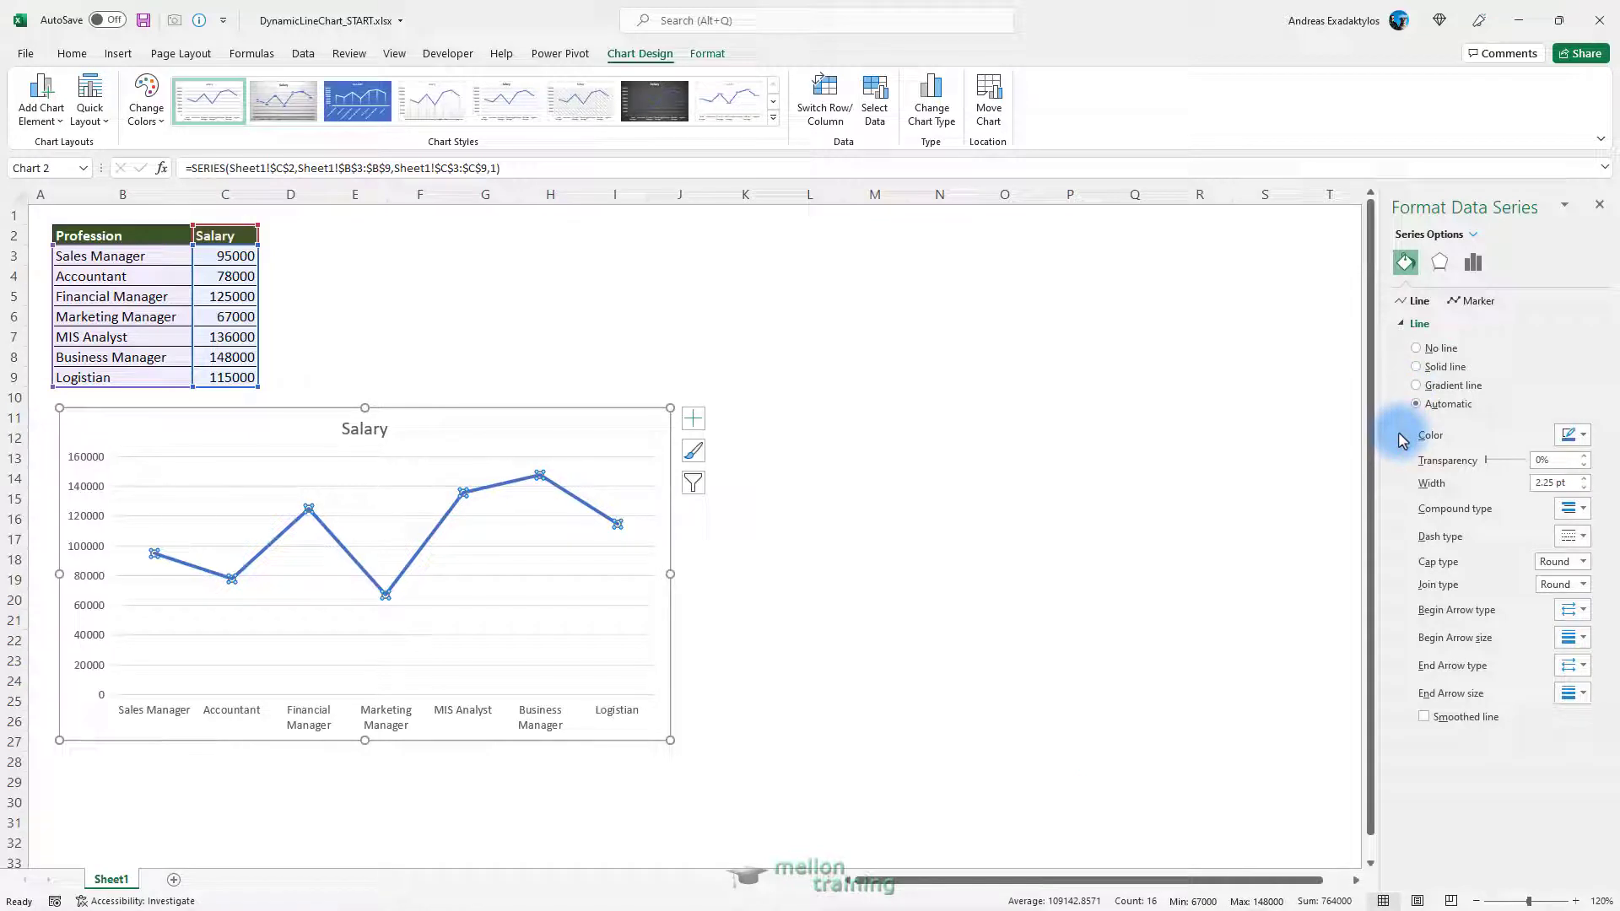
left_click(1424, 716)
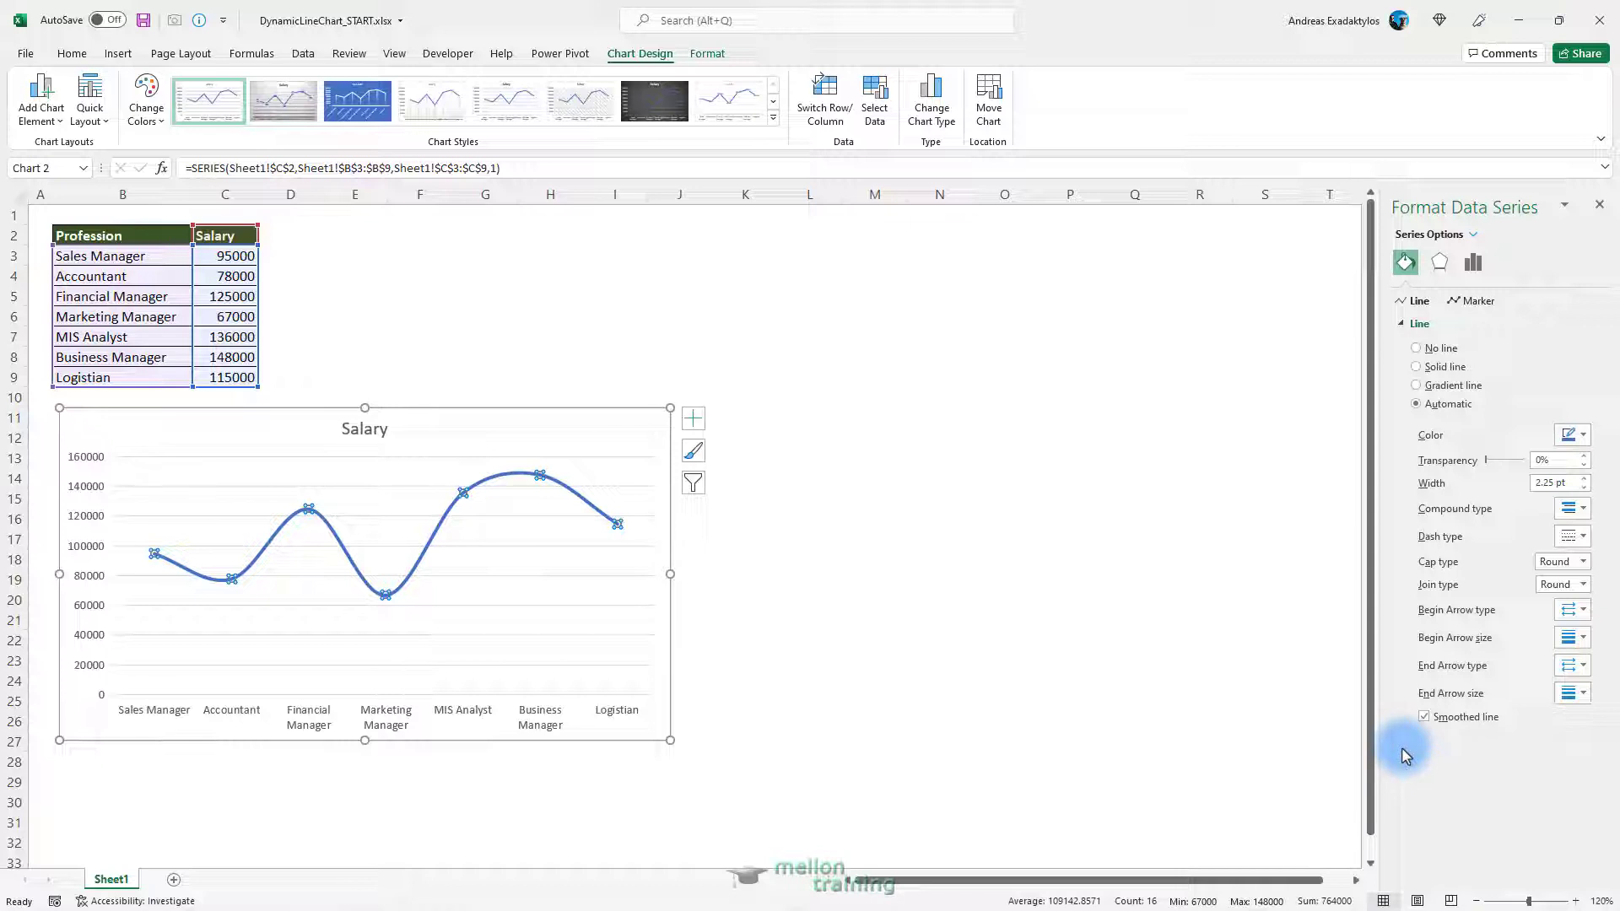
Add the headers Max in D2 and Min in E2
left_click(303, 240)
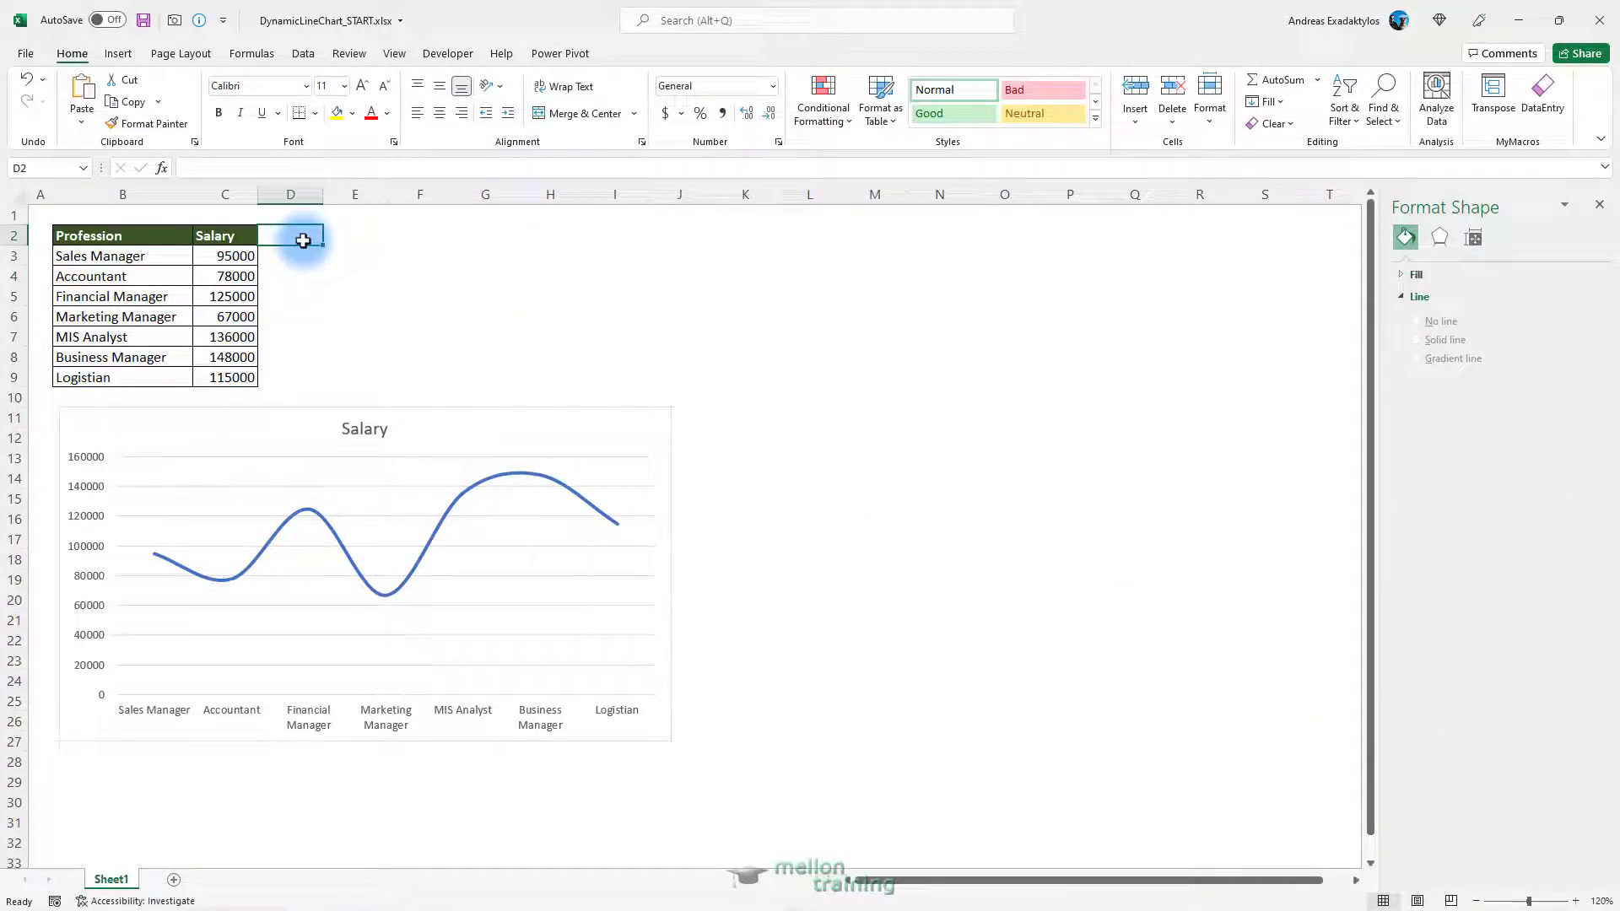
type("Max")
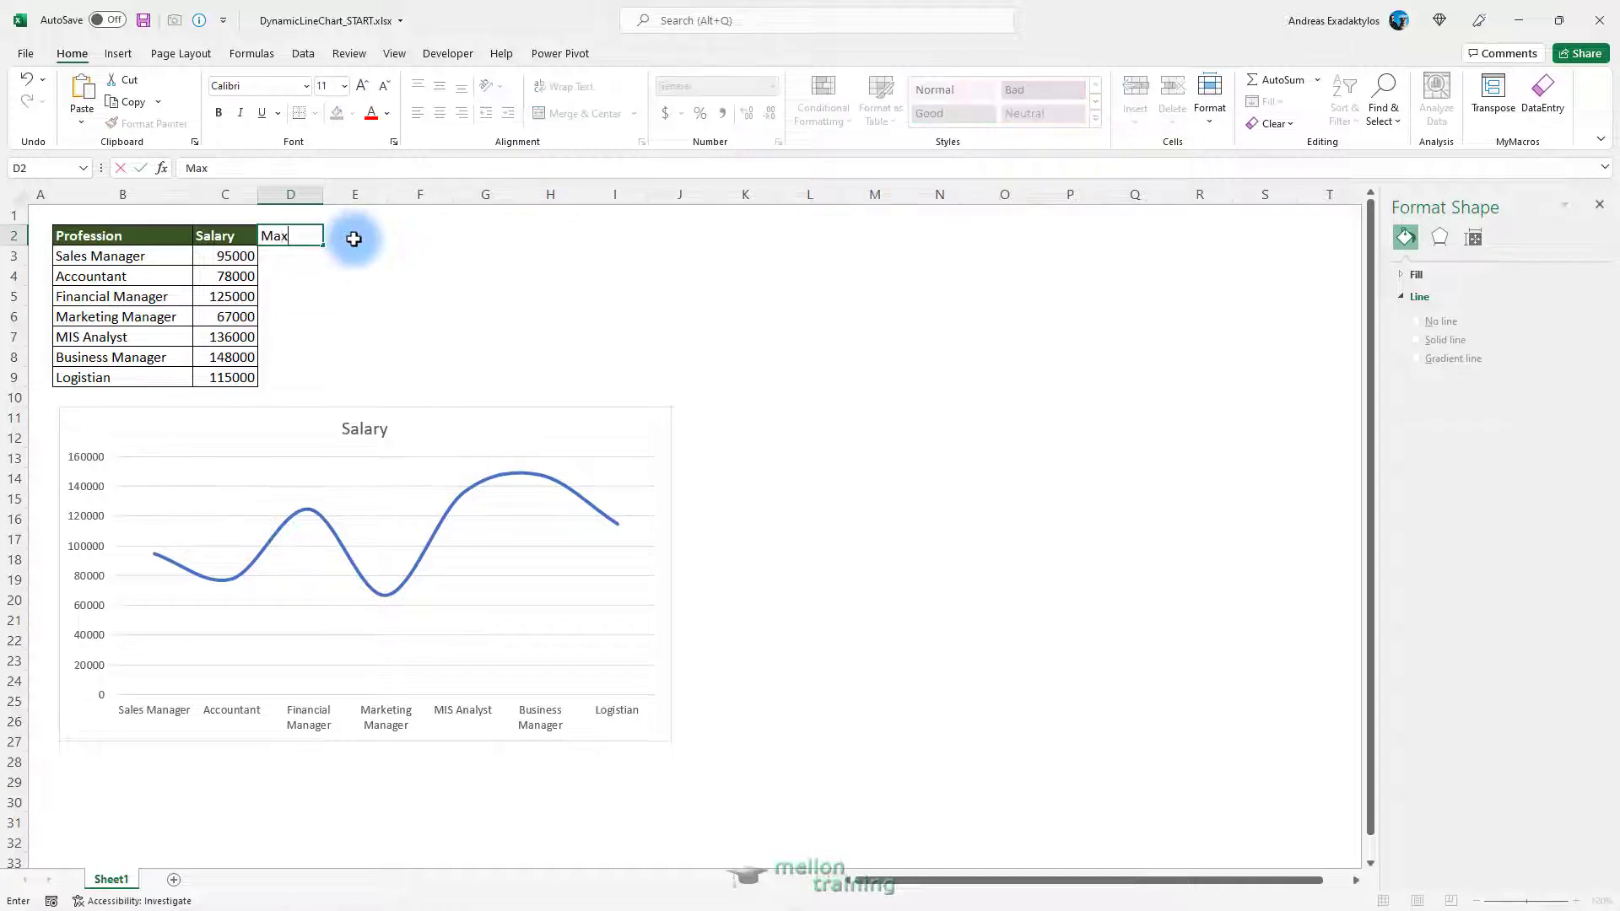
key("ctrl+Return")
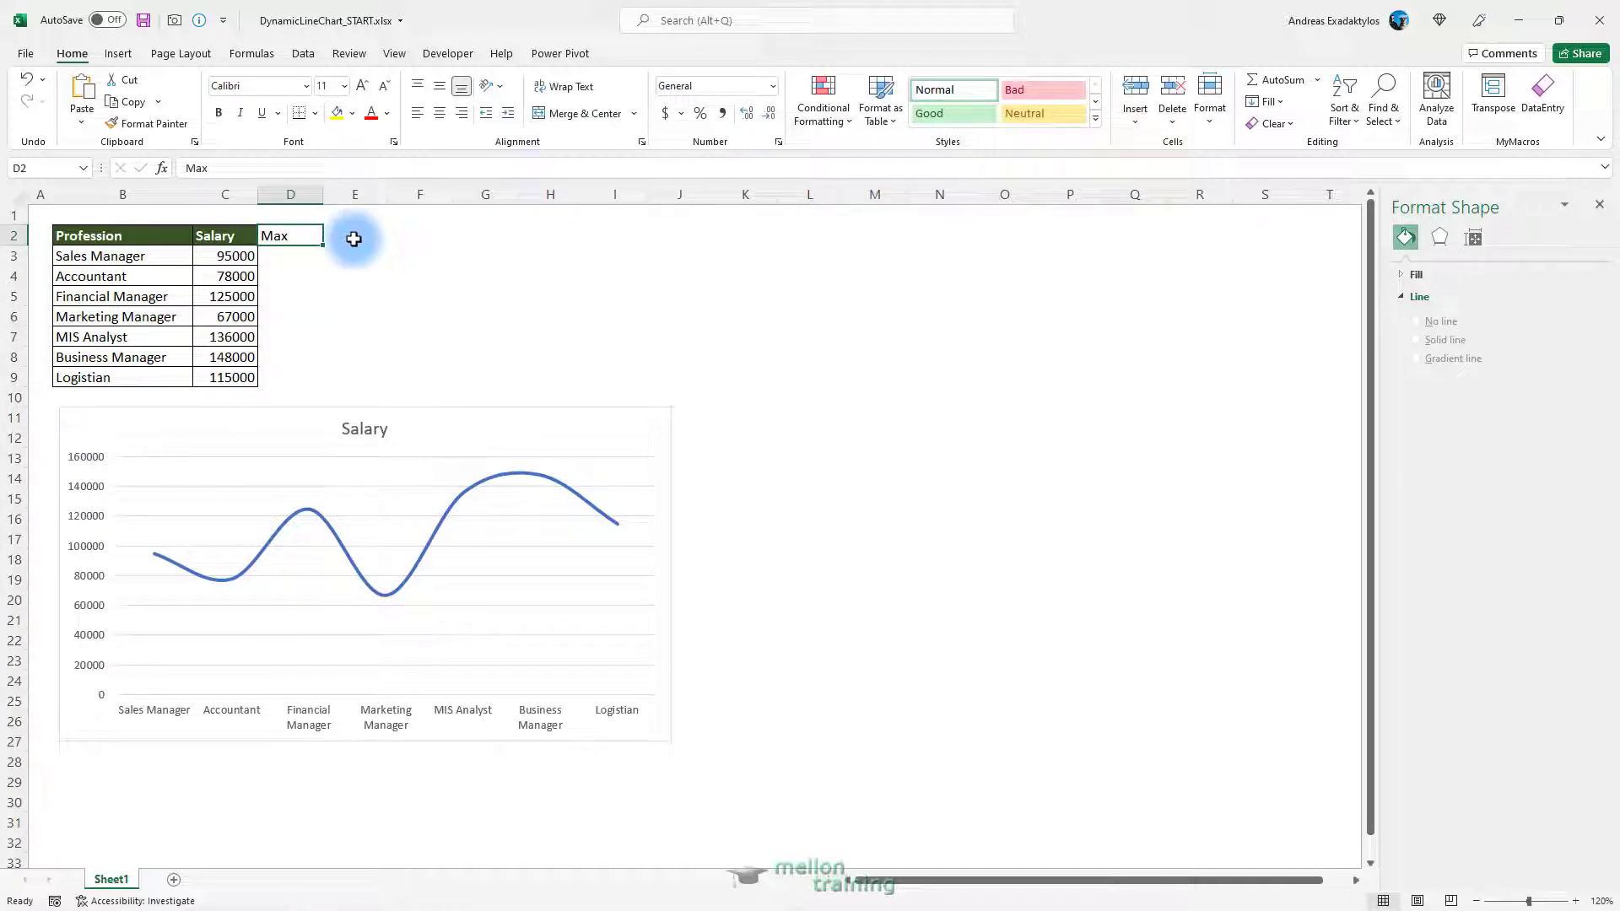
left_click(354, 239)
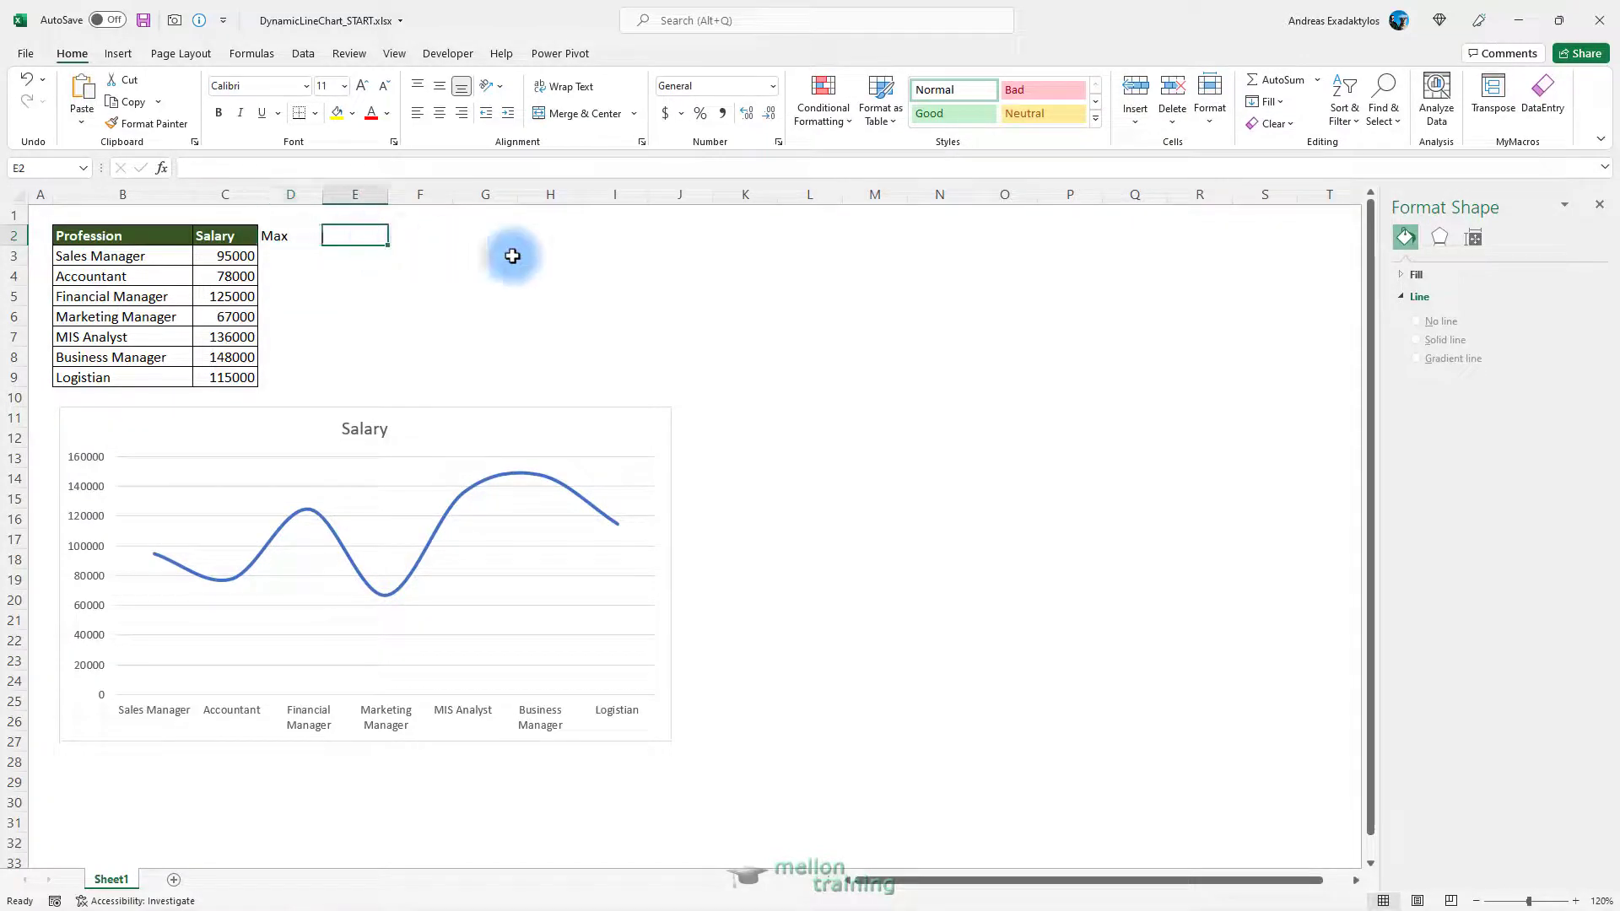
type("Min")
key("Return")
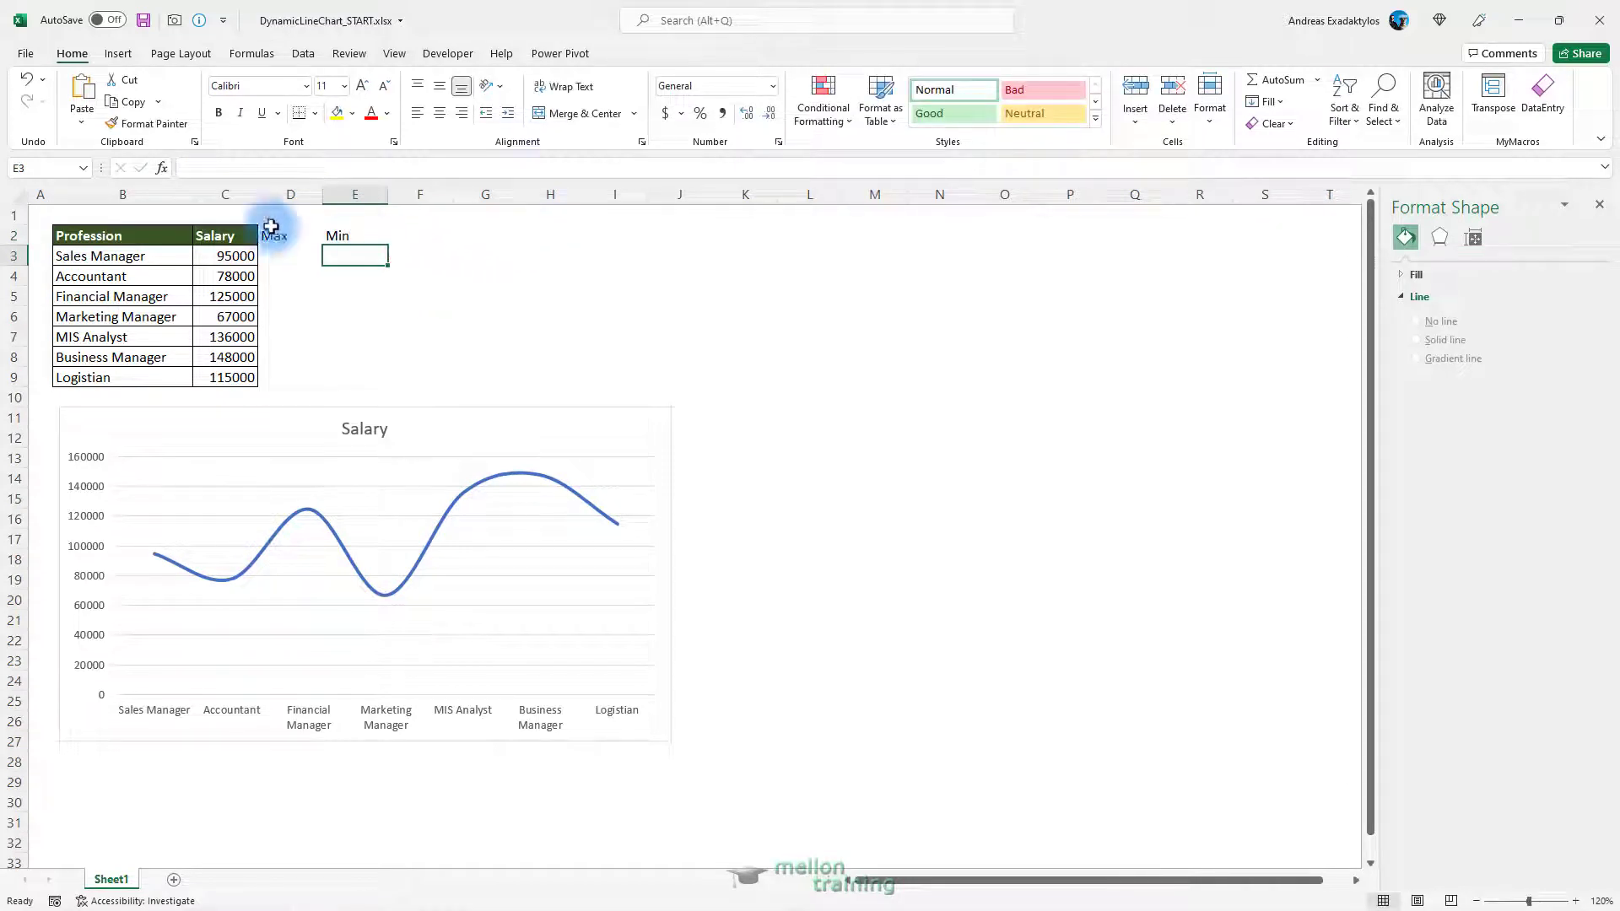
Copy the green Salary header format from C2 onto D2:E2 with Format Painter
left_click(221, 236)
left_click(140, 123)
left_click_drag(300, 243, 333, 235)
key("Right")
Apply All Borders to the table range B2:E9
left_click_drag(98, 238, 354, 377)
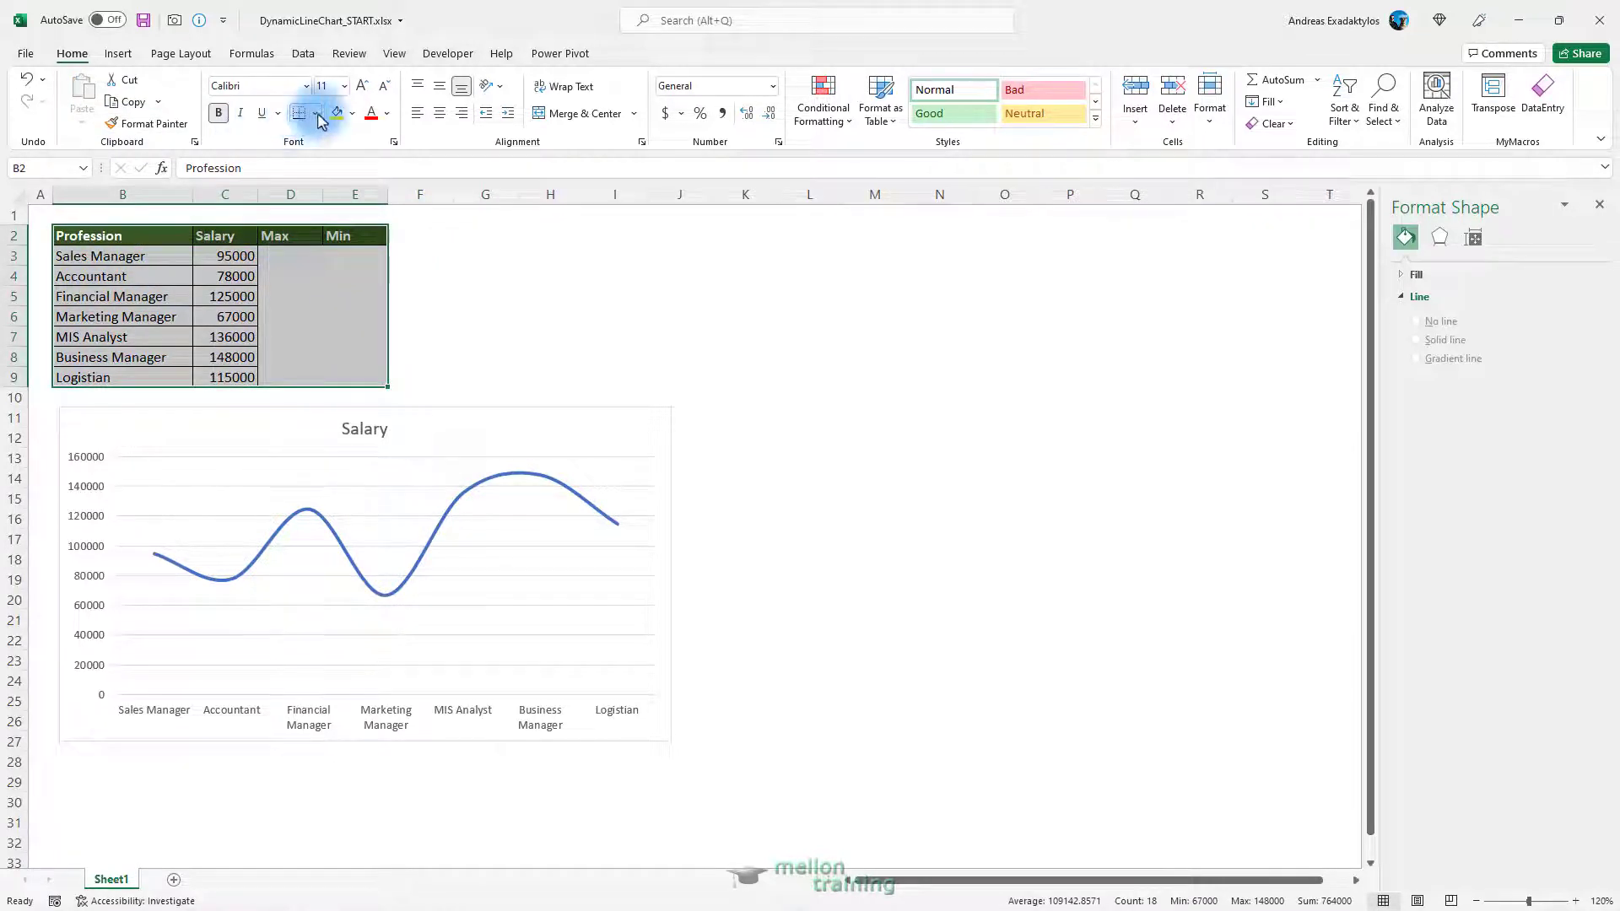
left_click(315, 113)
left_click(342, 278)
left_click(302, 249)
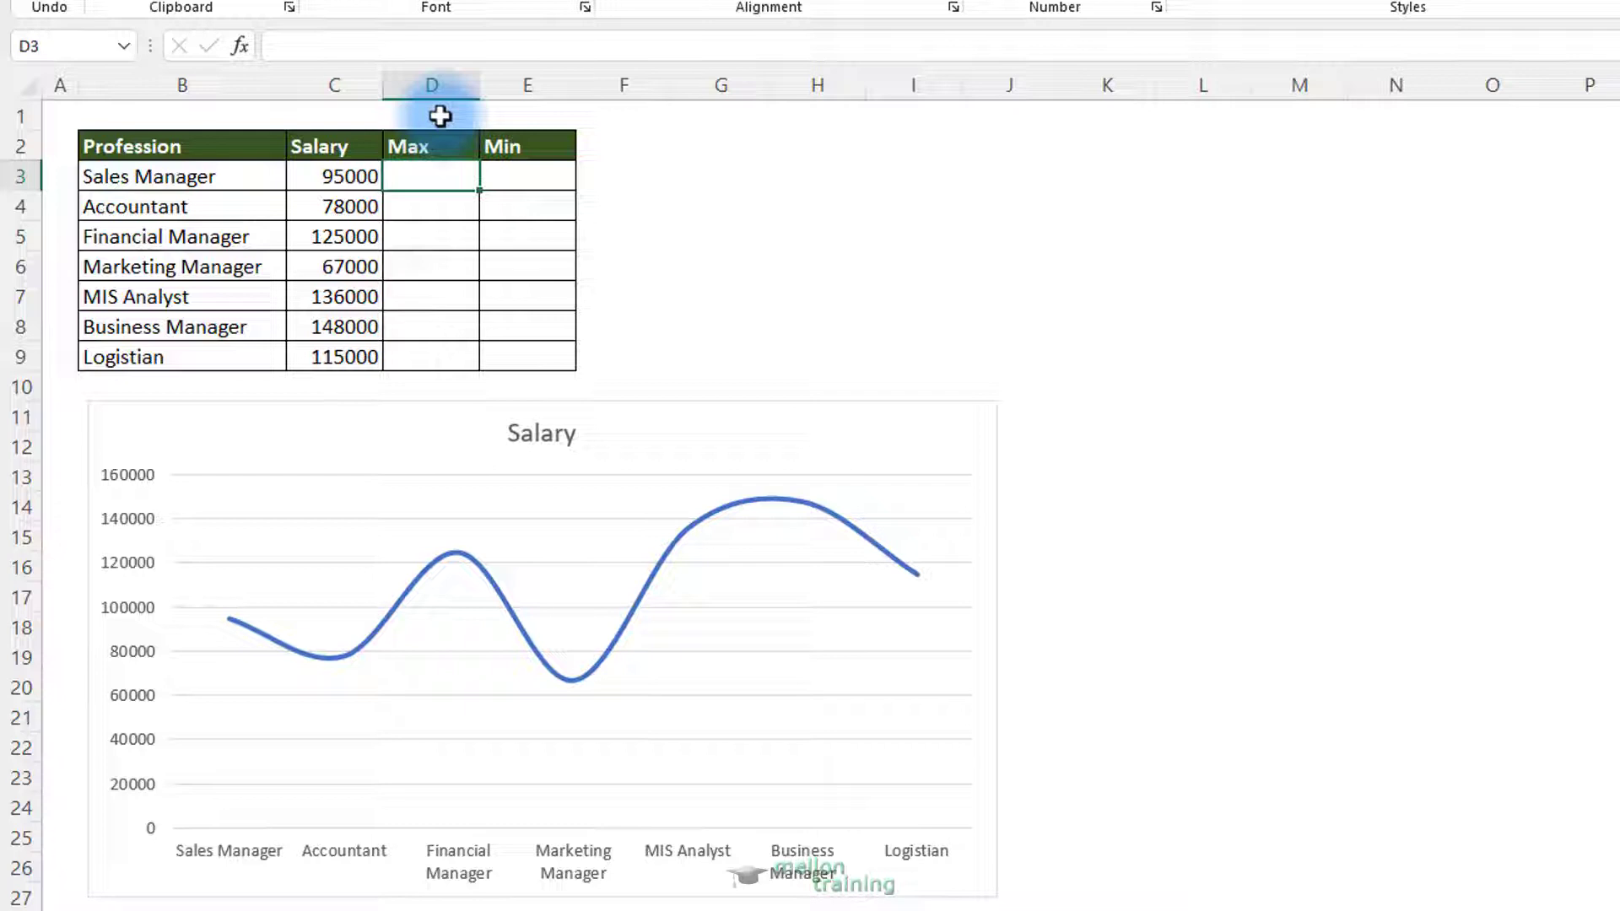
Enter =IF(C3=MAX(C3:C9),C3,0) in D3 and fill it down to D9
type("=if")
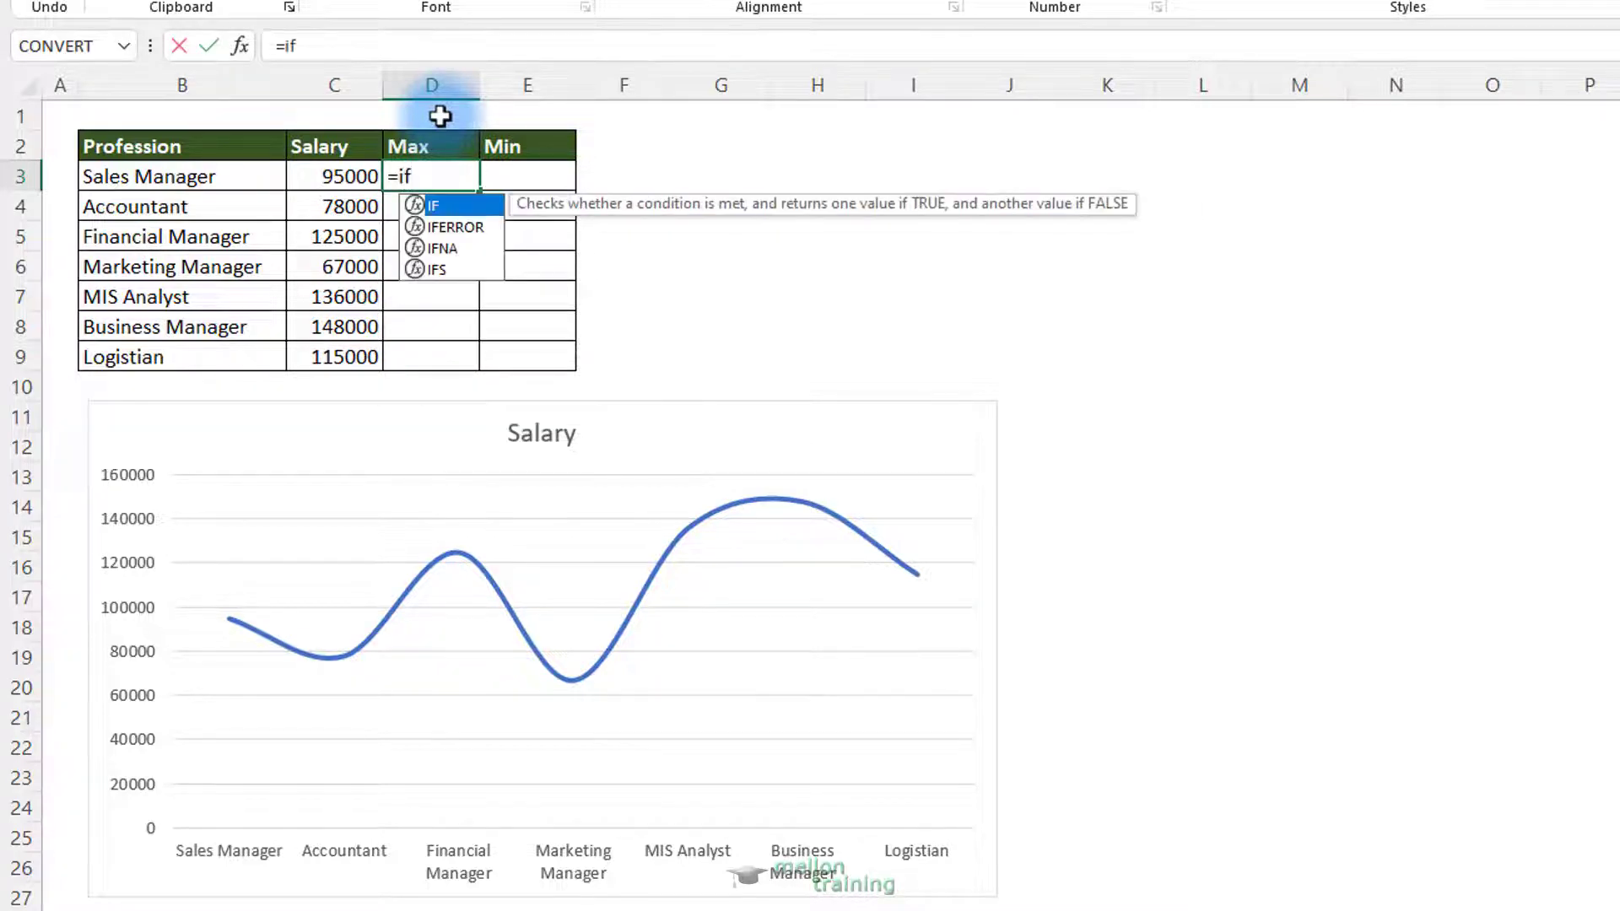
key("Tab")
type("C3")
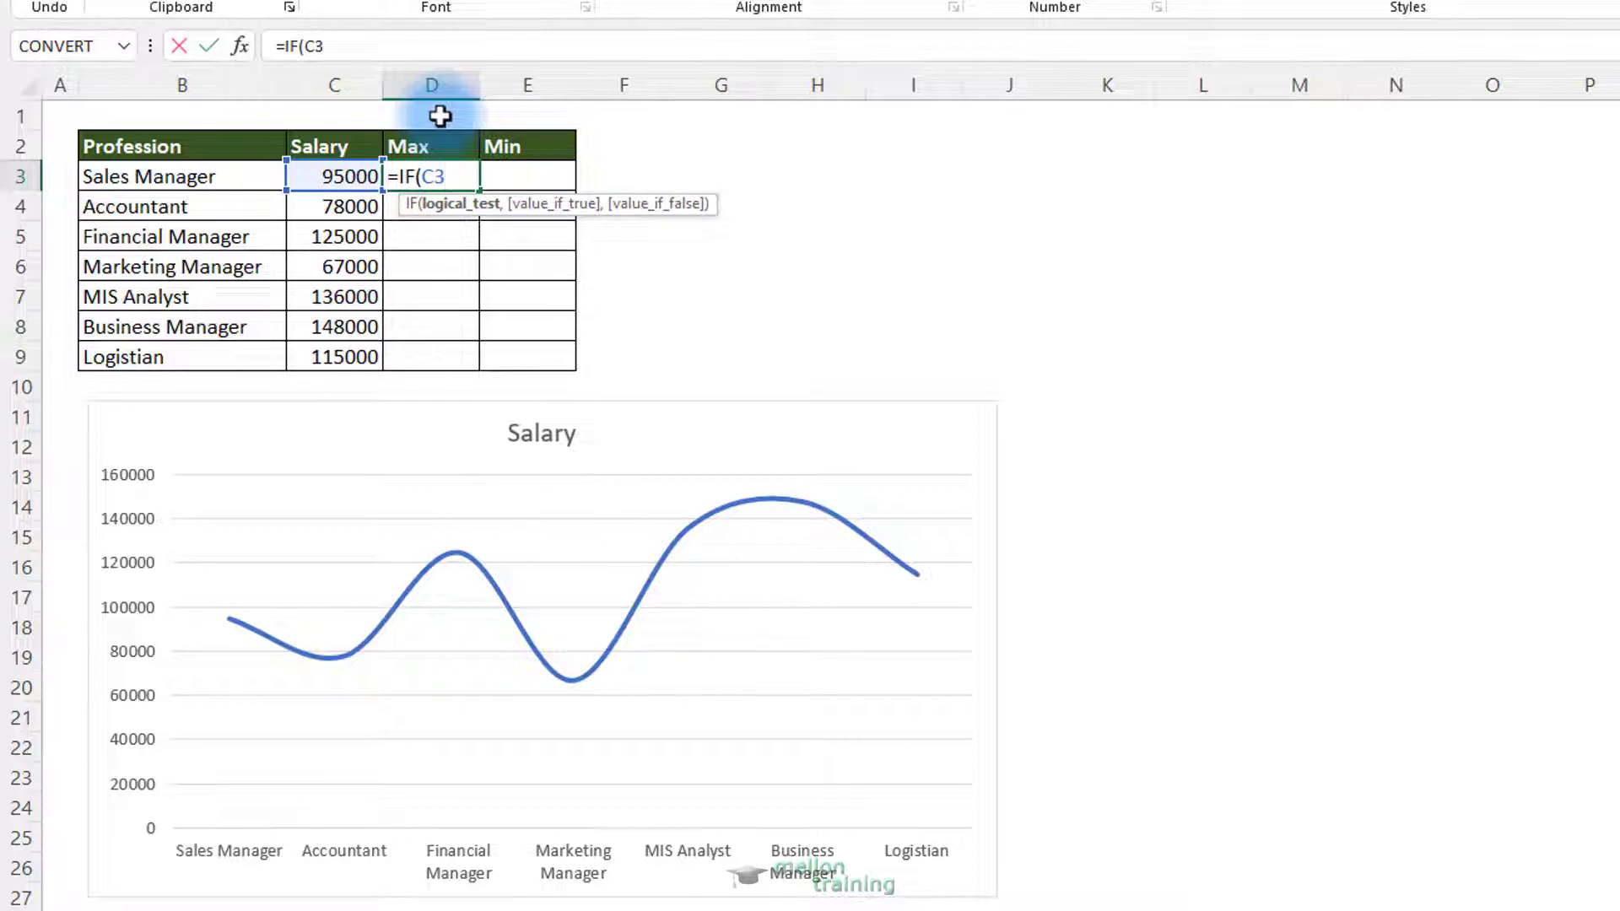
type("=MAX(")
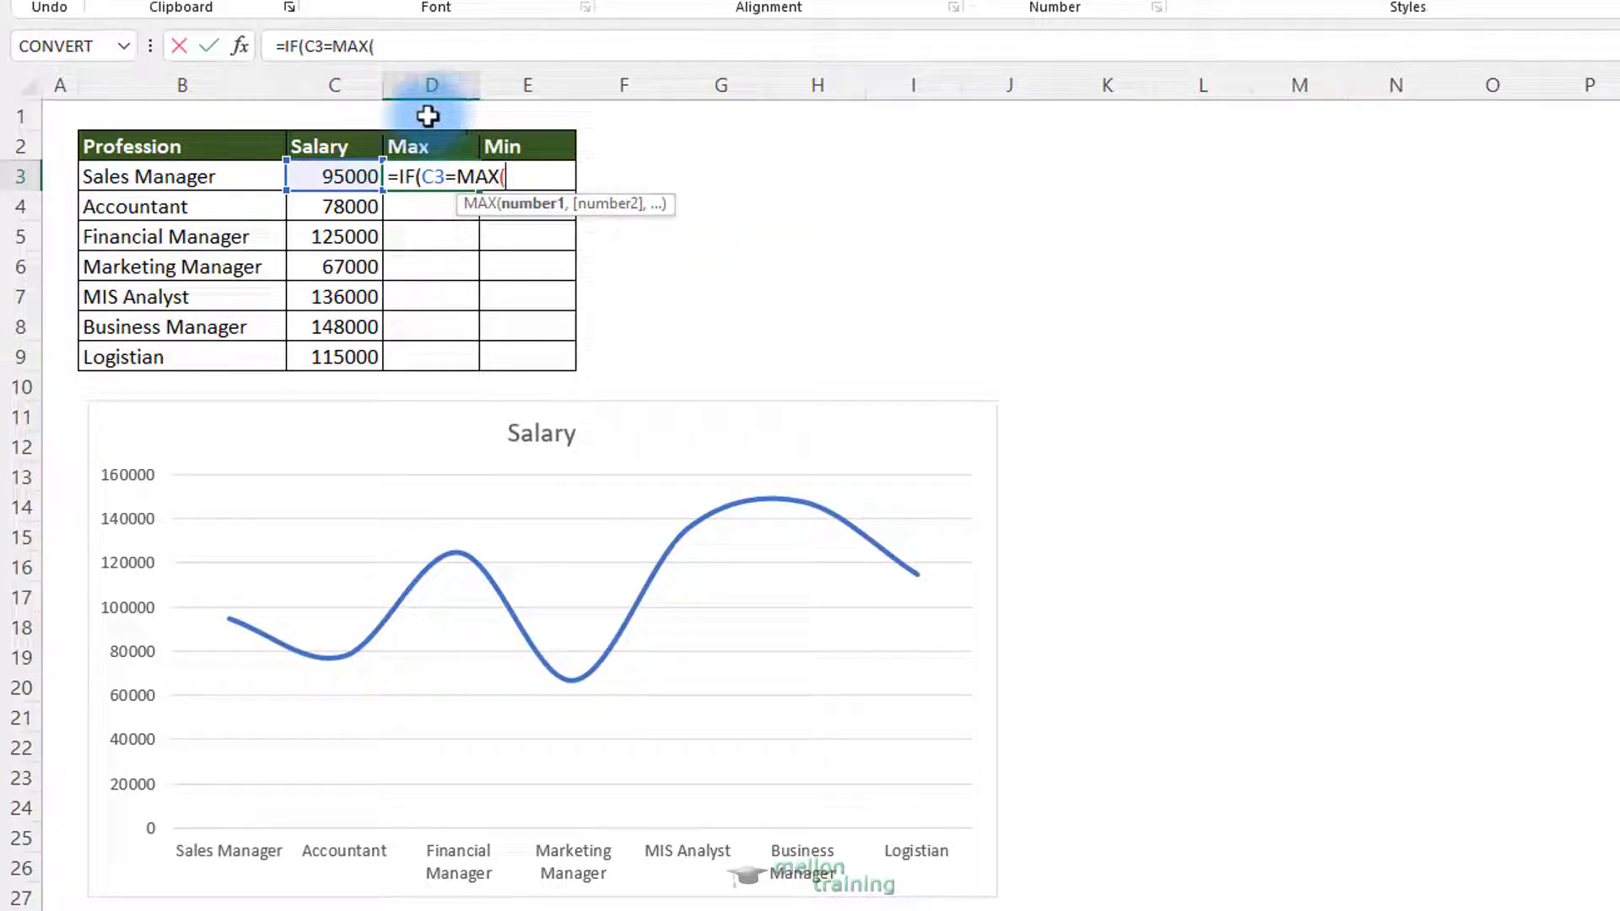
left_click_drag(326, 179, 350, 359)
type("),C3,")
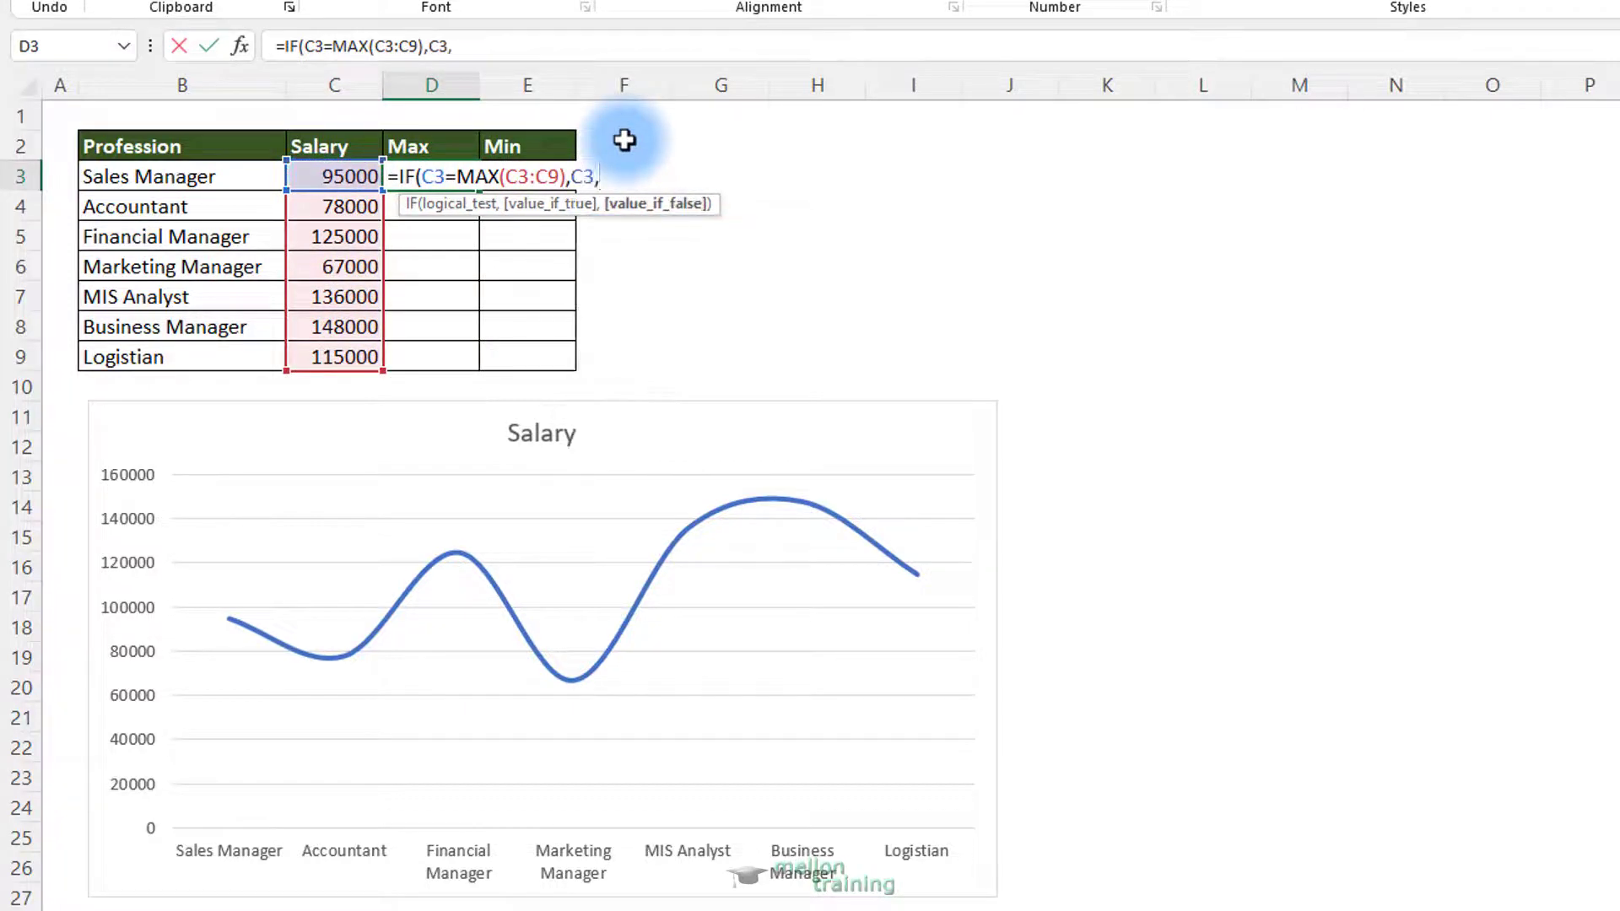
type("0)")
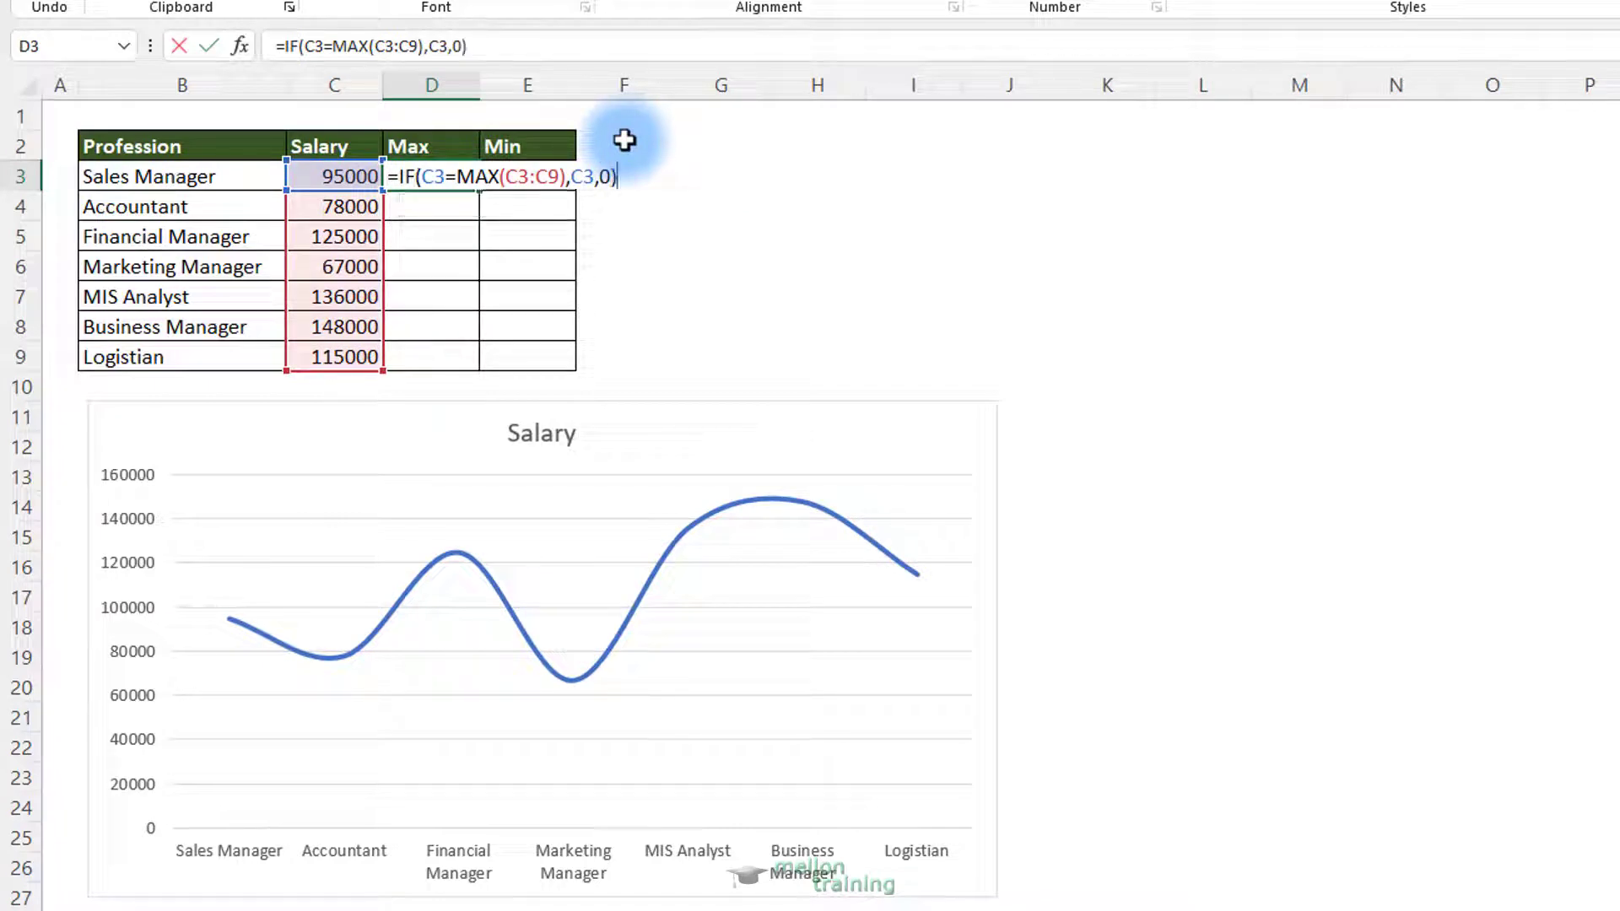
key("Return")
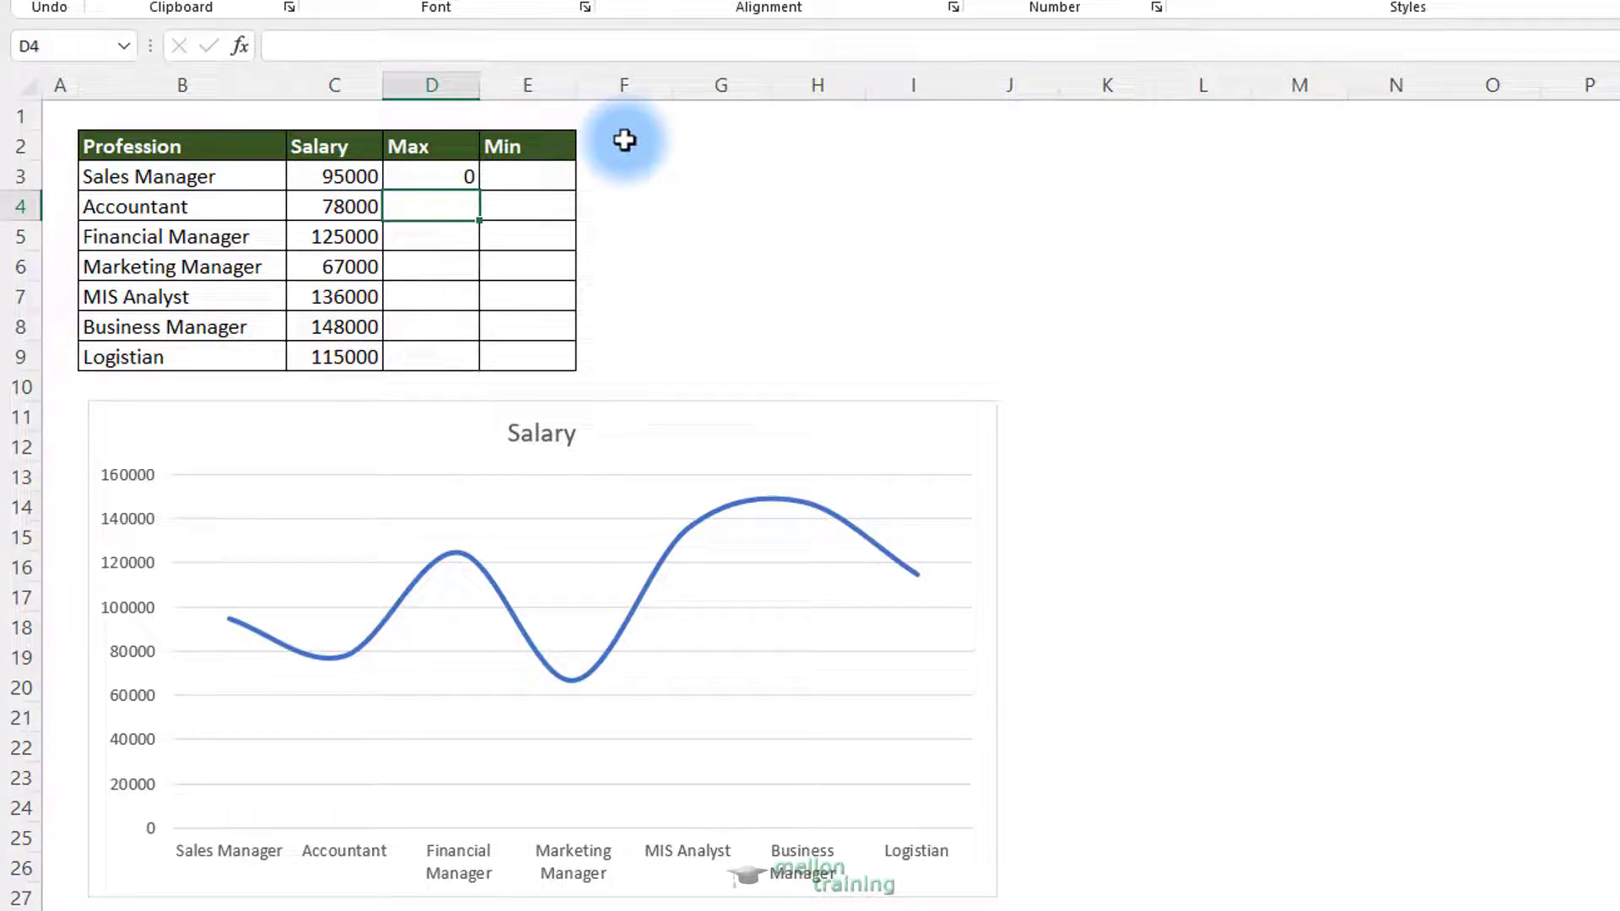
left_click(459, 175)
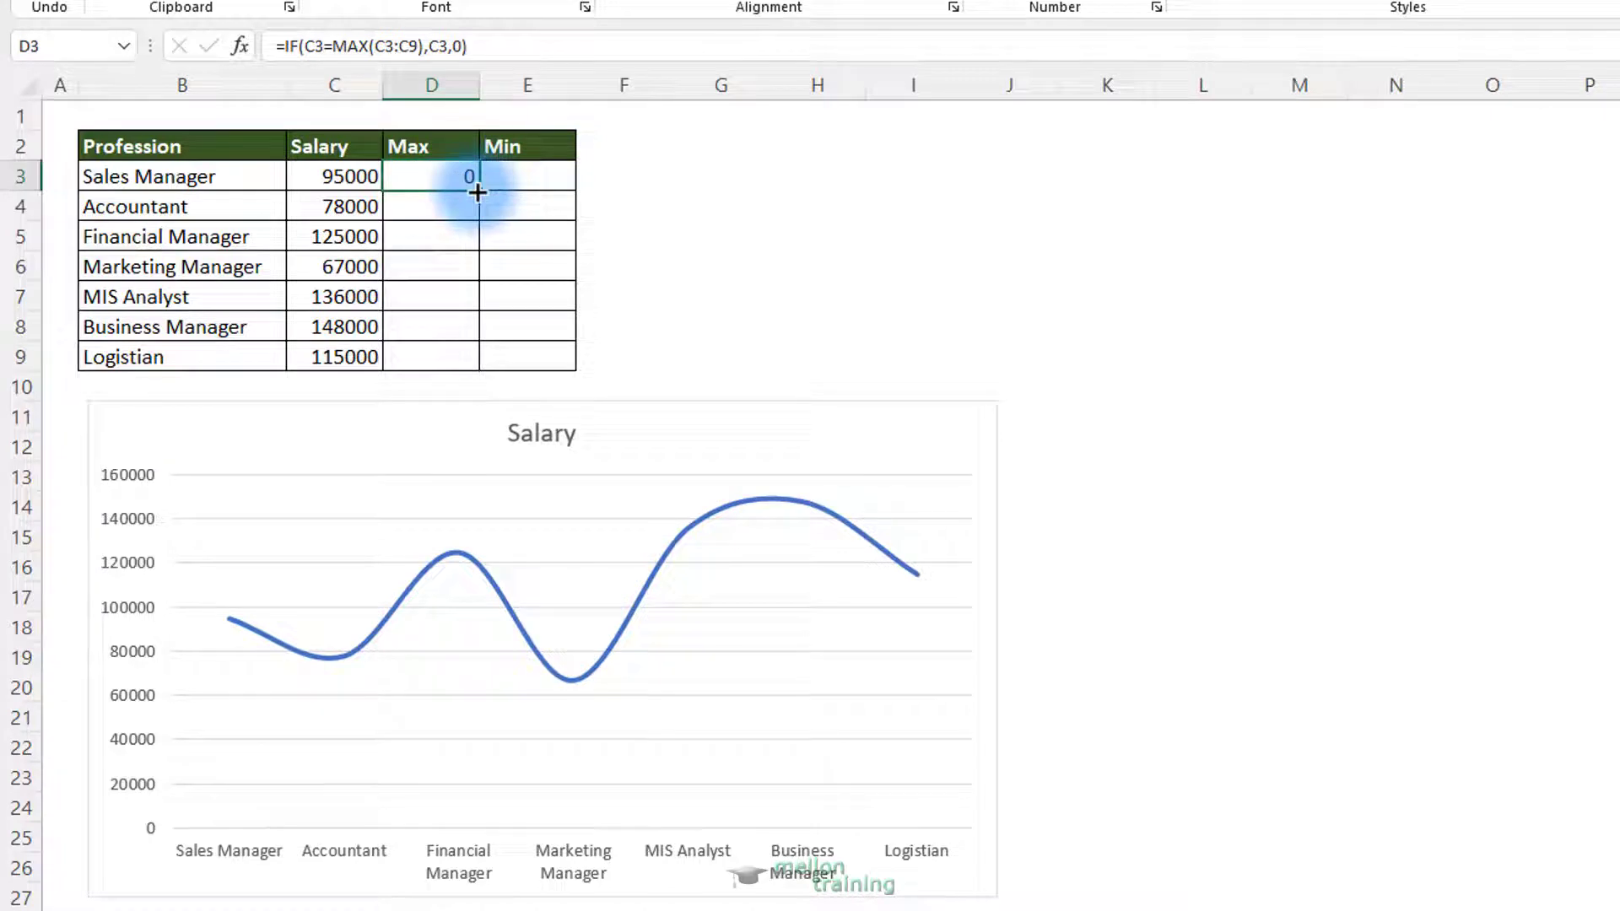
left_click_drag(477, 192, 473, 363)
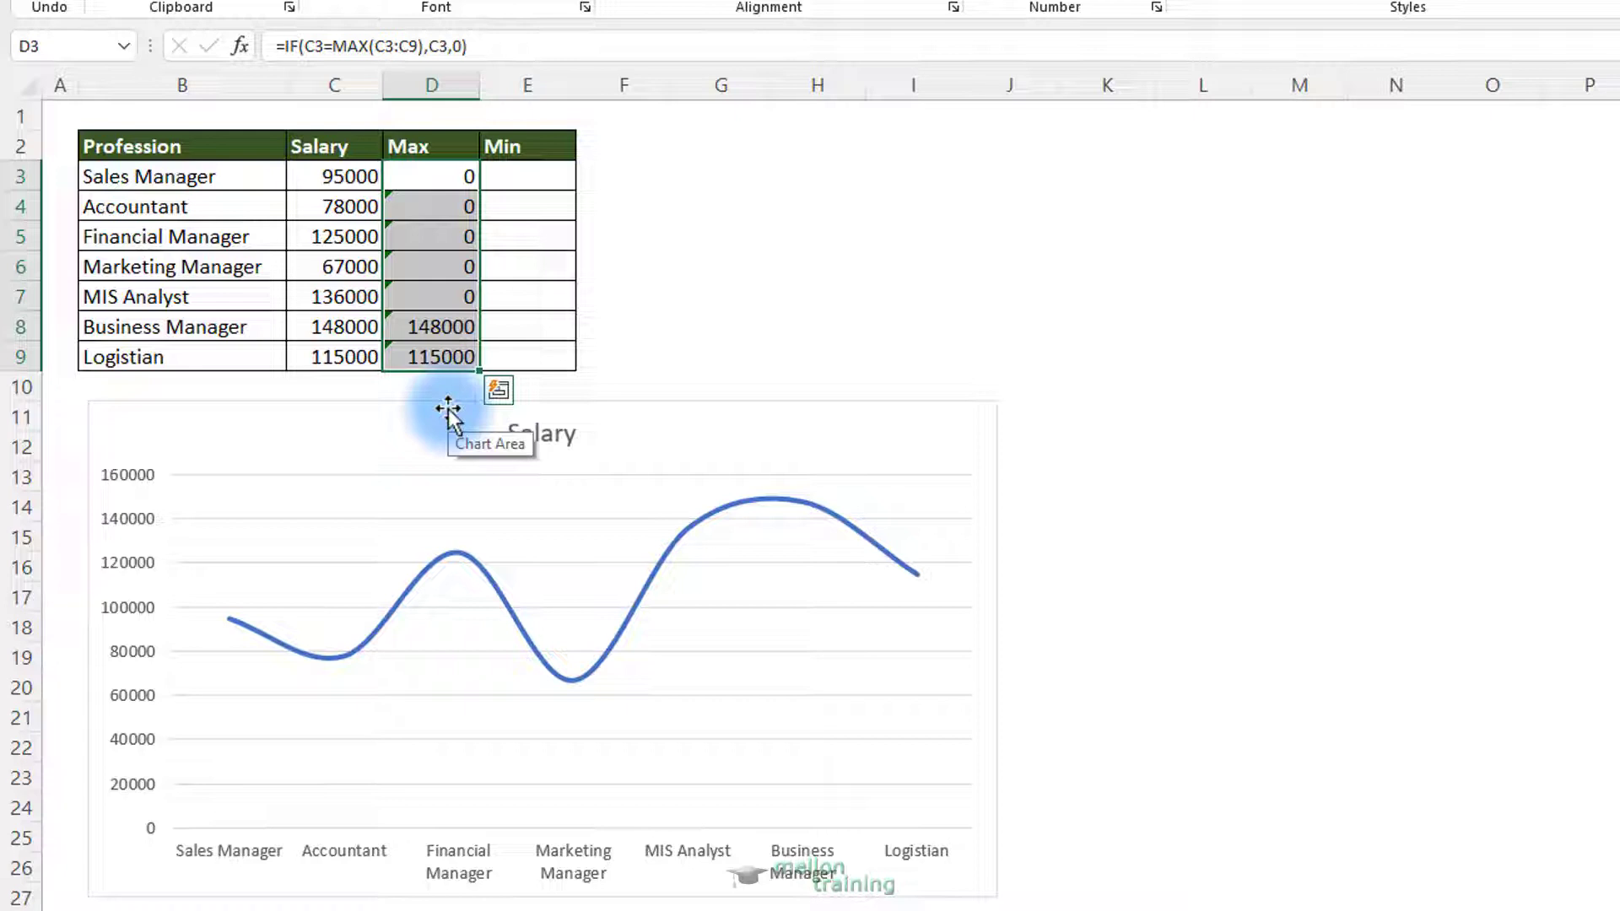
Inspect the filled Max formulas in D3 through D6 to see the shifting range
double_click(424, 175)
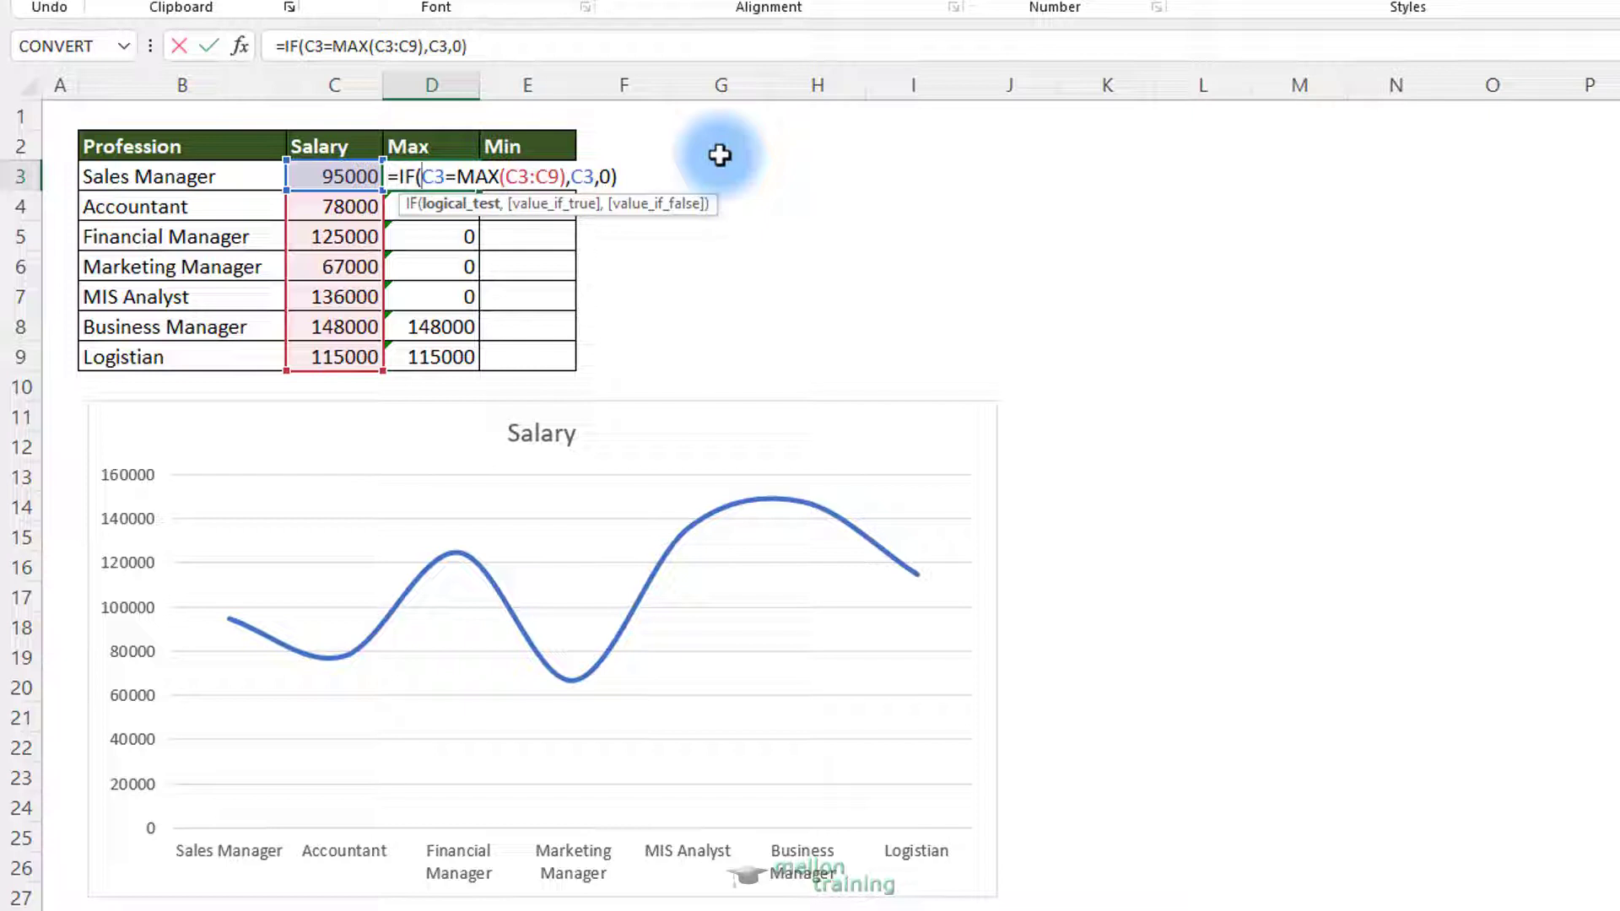
key("Return")
double_click(446, 207)
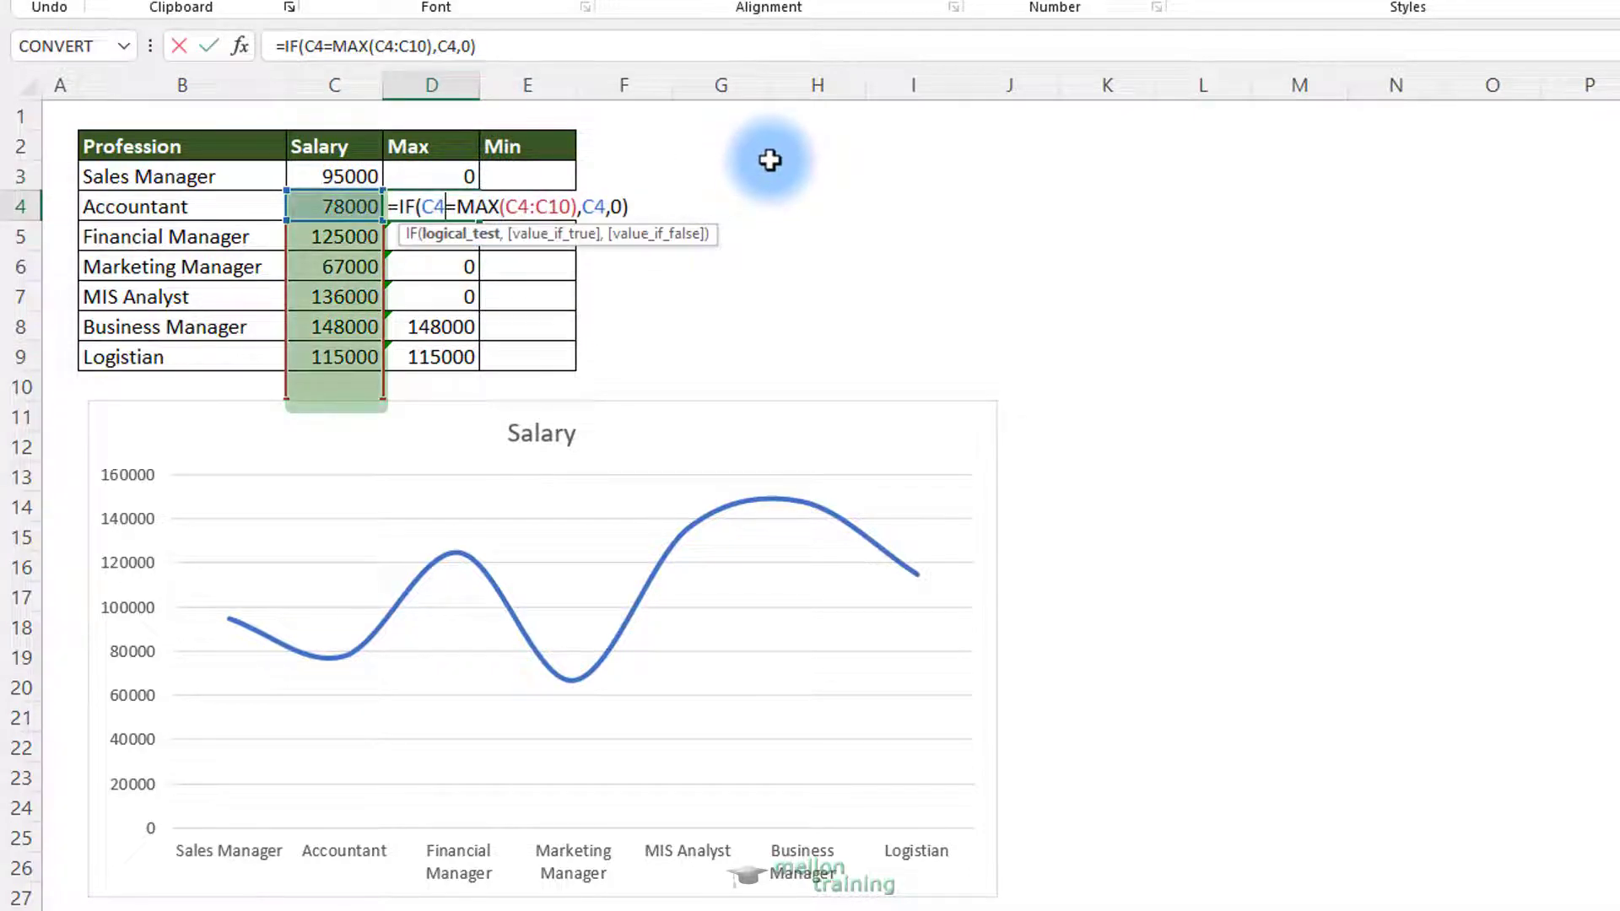
key("Return")
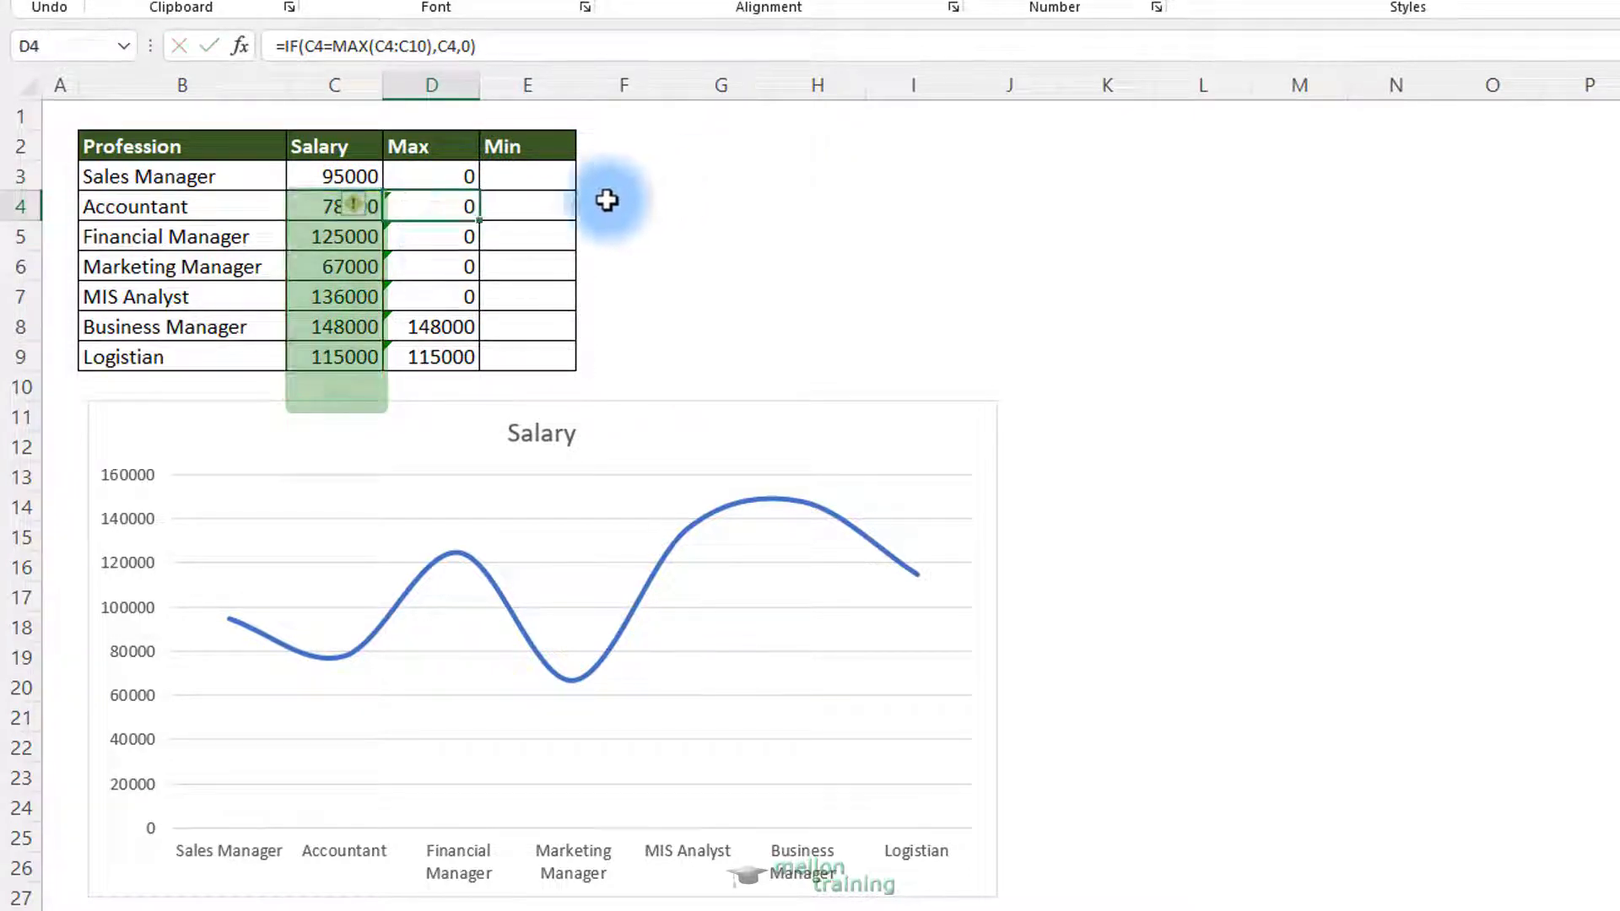
double_click(437, 239)
key("ctrl+Return")
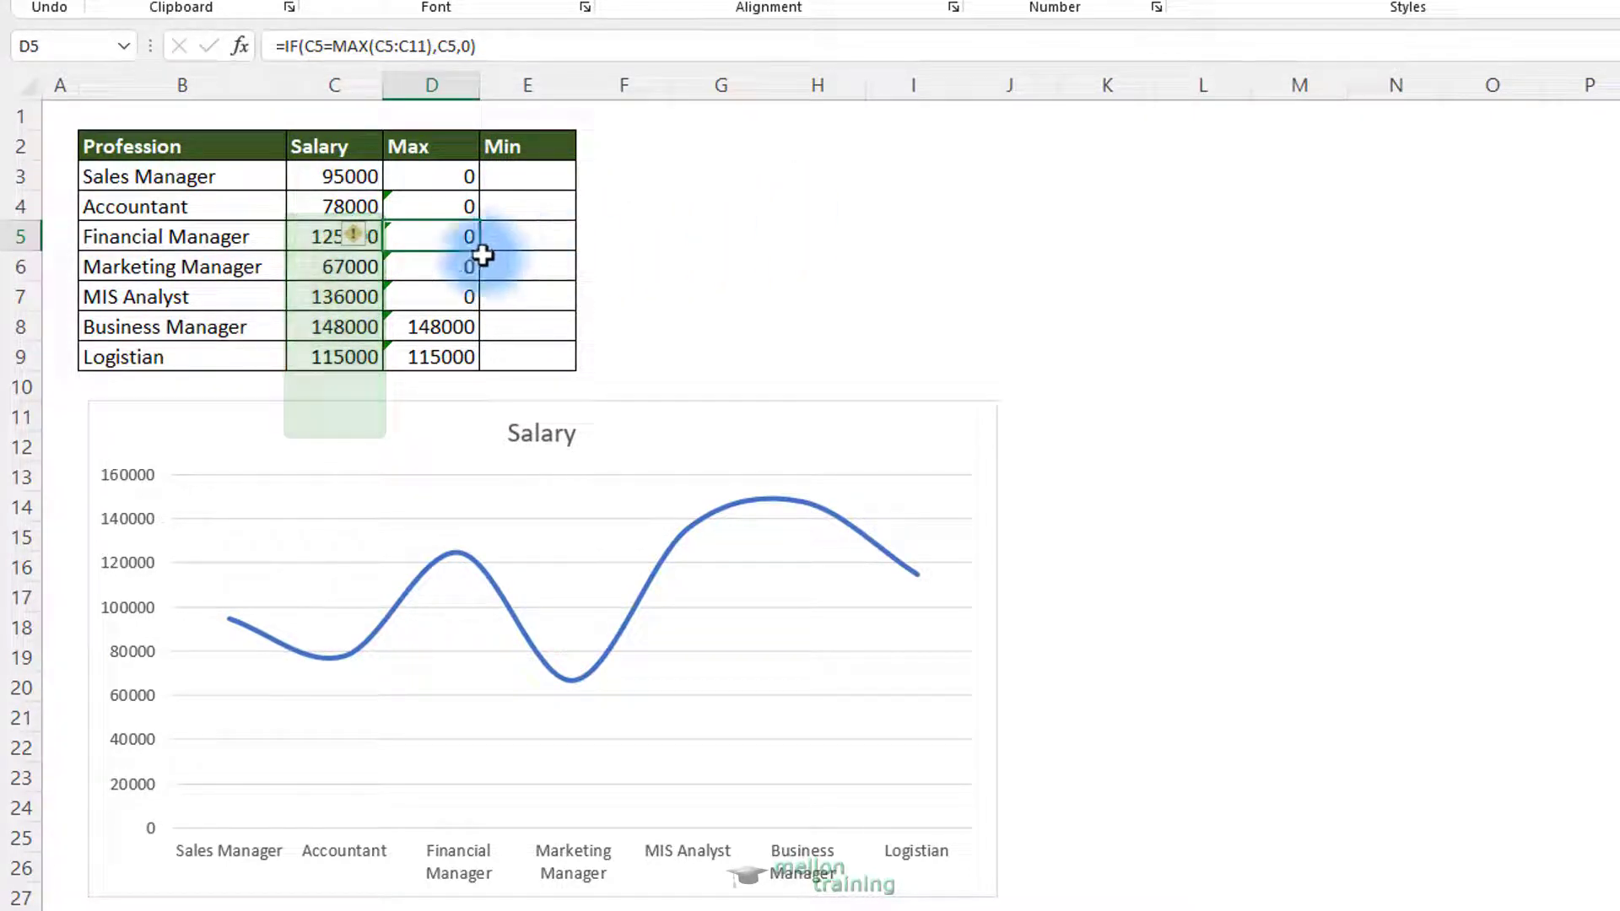
double_click(455, 267)
key("Escape")
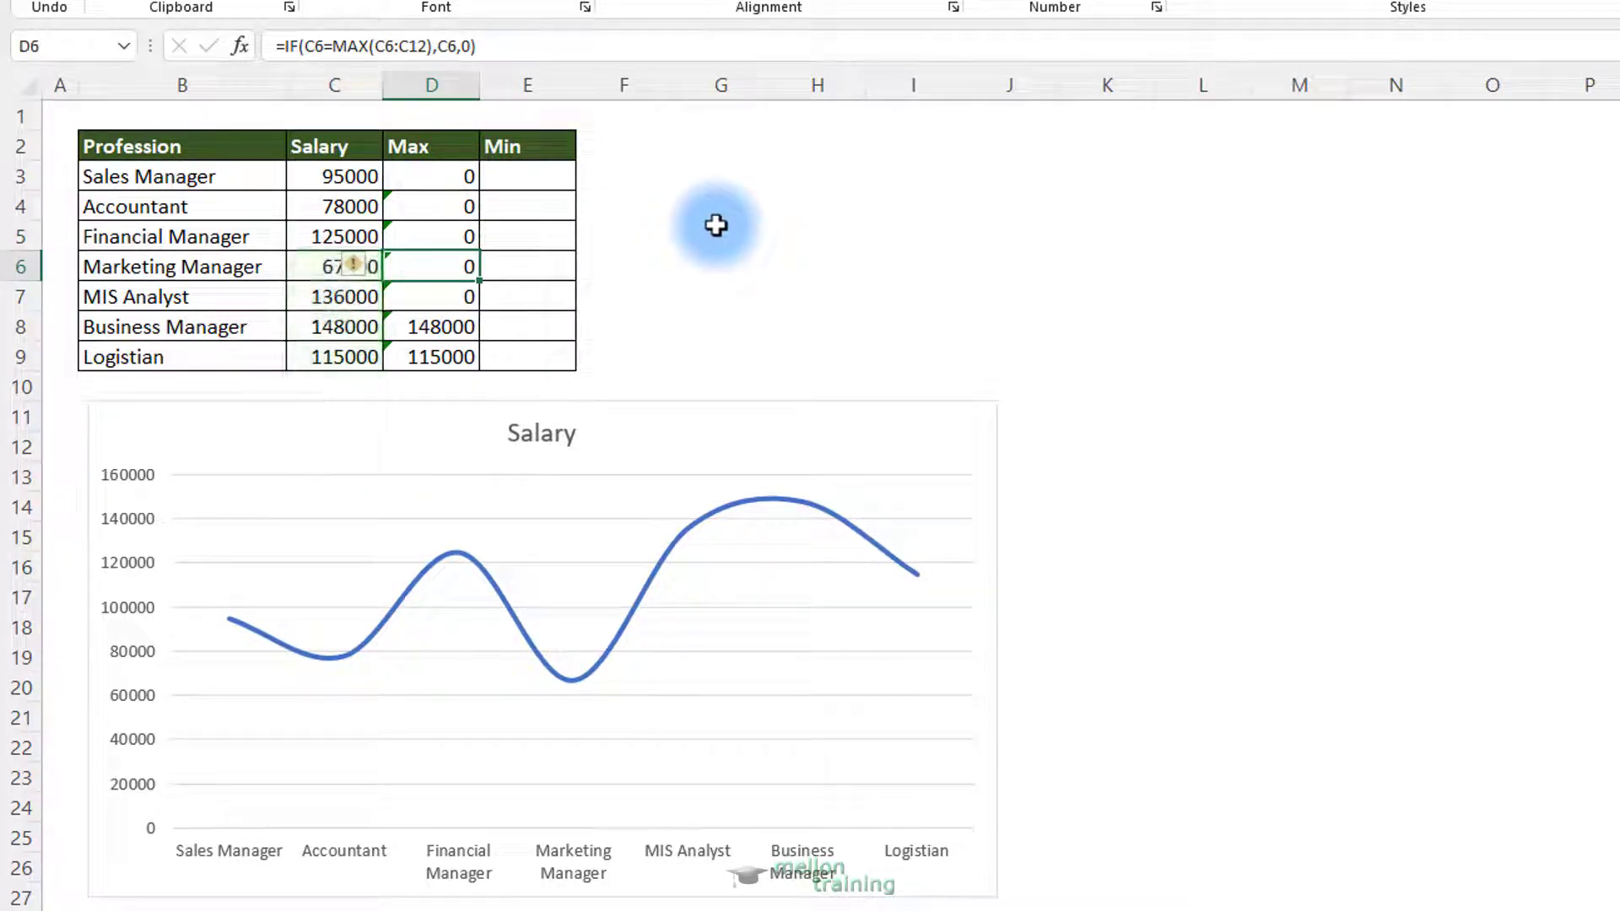
Change D3 to =IF(C3=MAX($C$3:$C$9),C3,0) with F4 and refill to D9
double_click(429, 177)
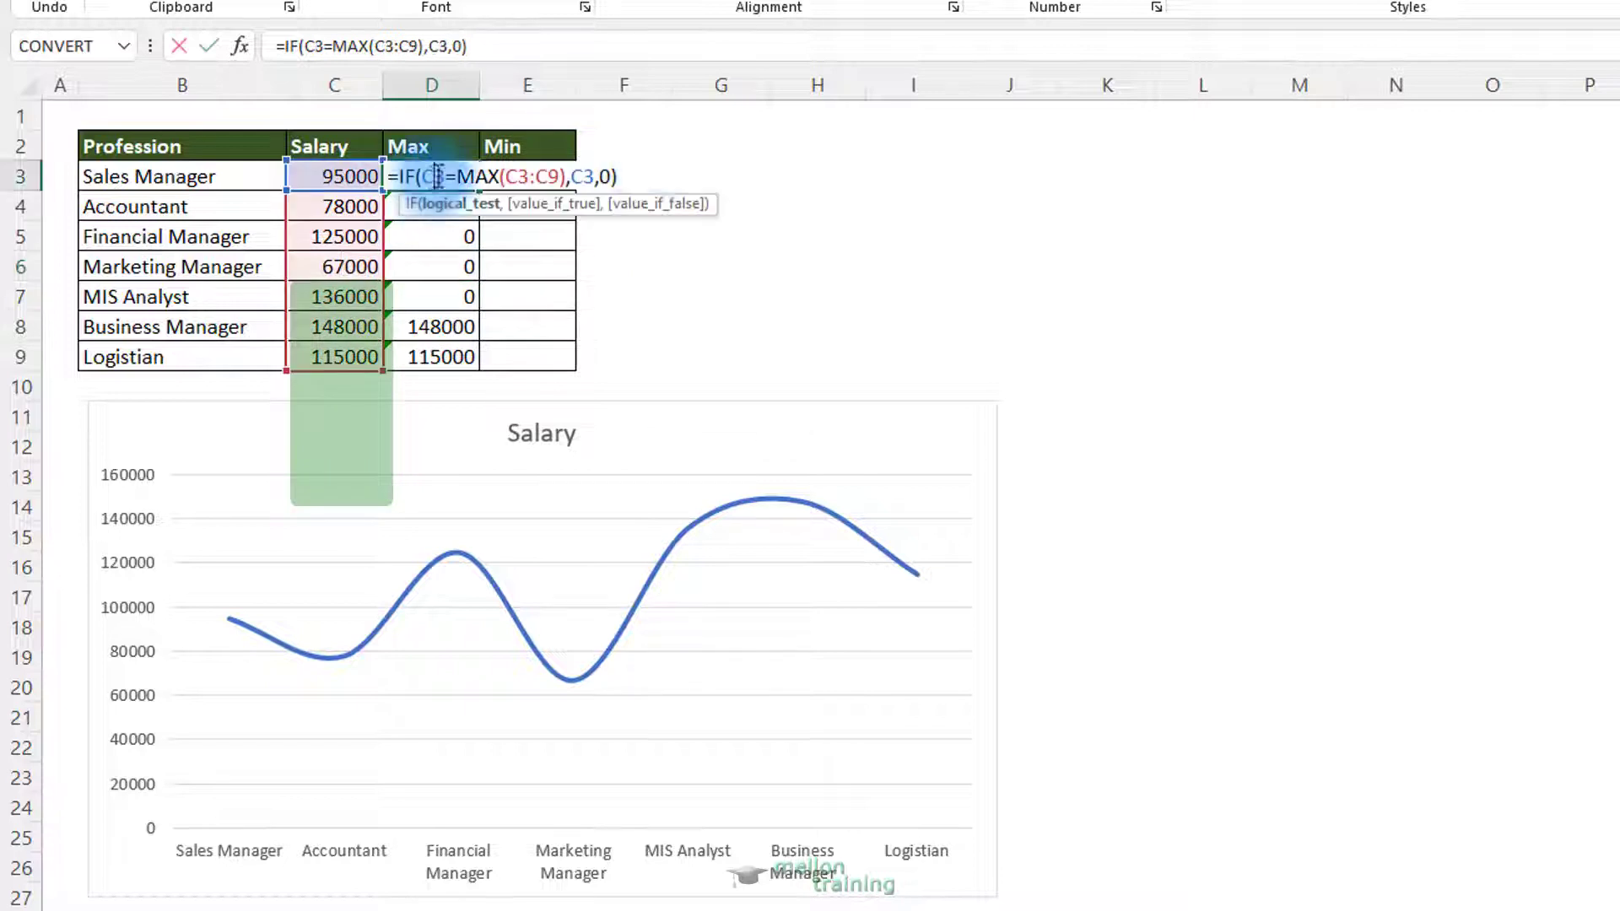
left_click_drag(505, 176, 558, 176)
key("F4")
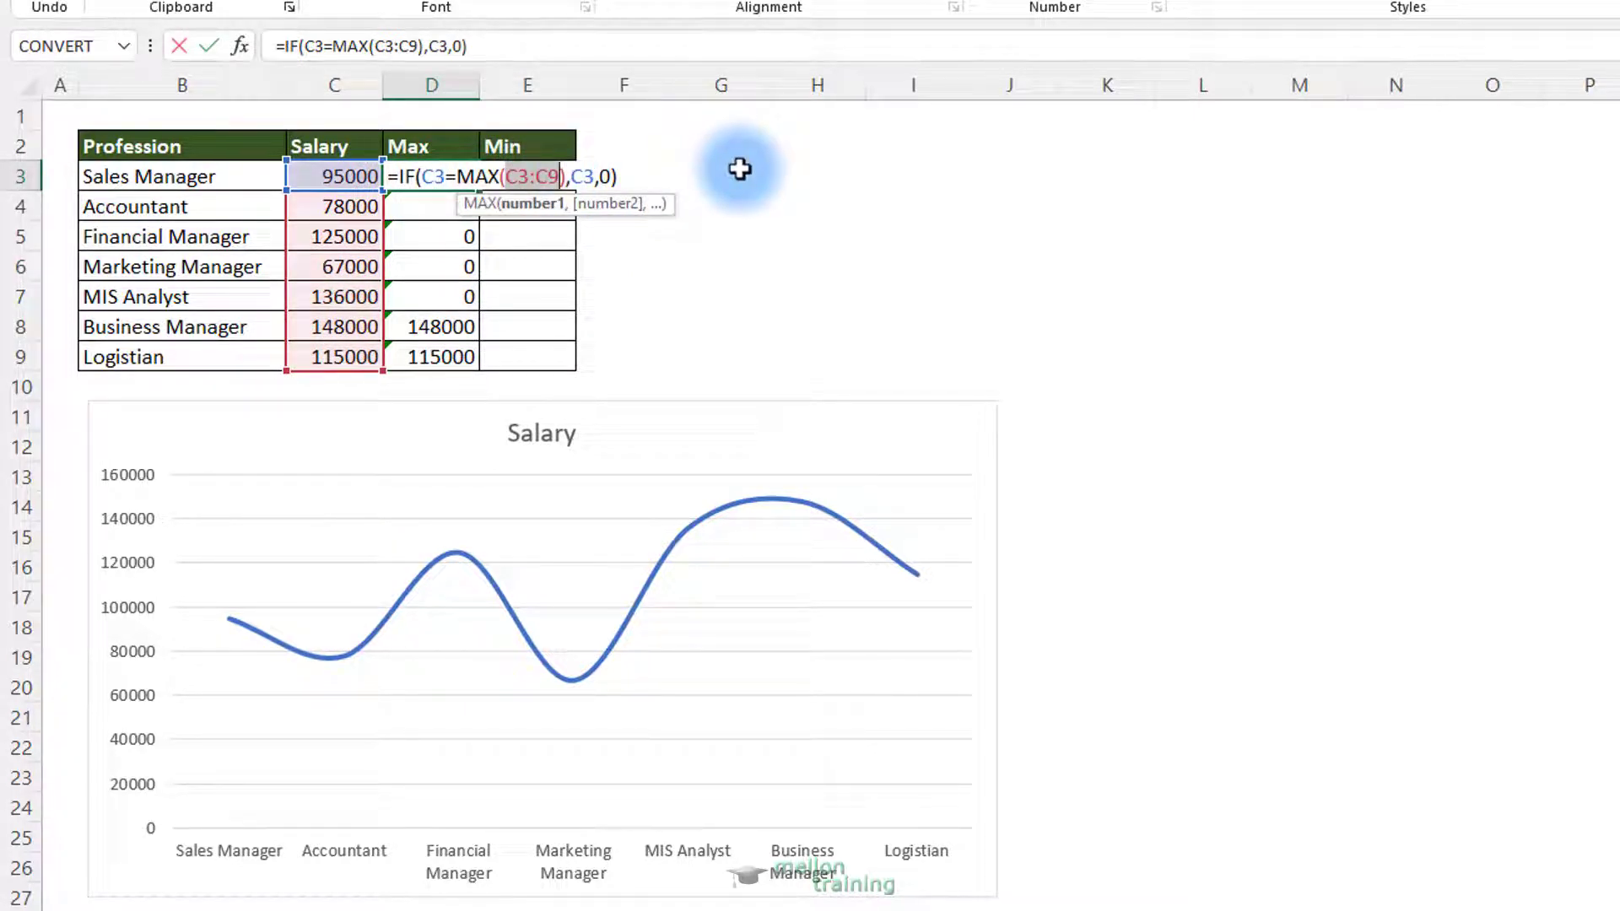
key("Return")
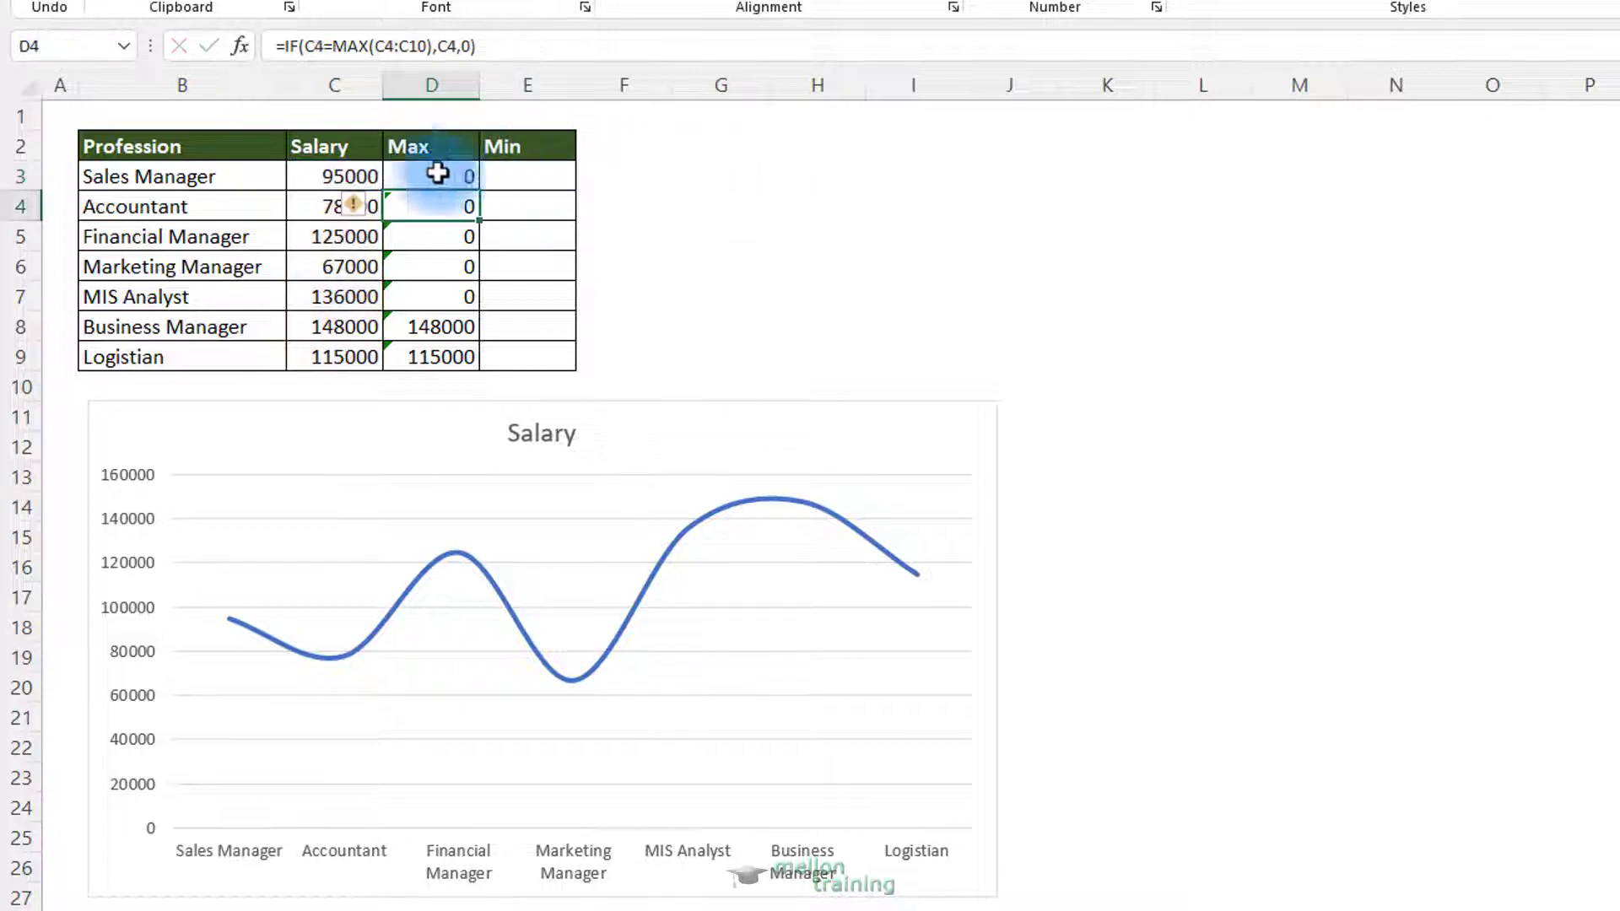
left_click(456, 179)
left_click_drag(478, 191, 486, 357)
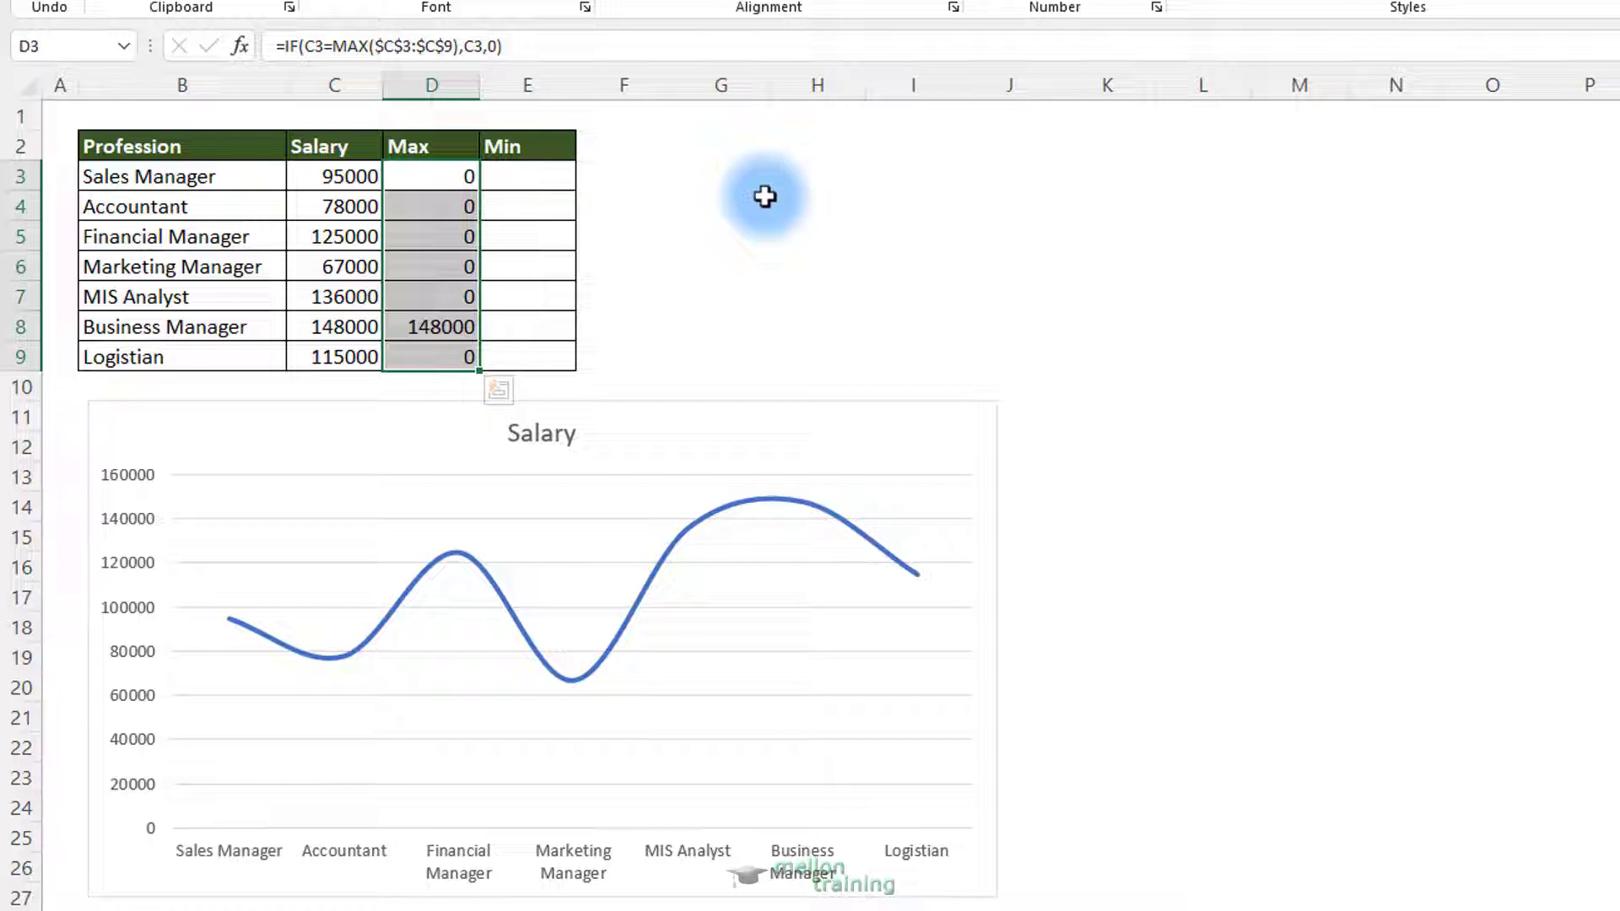
Copy the Max formula from D3 into E3
left_click(457, 178)
key("ctrl+c")
left_click(538, 177)
key("ctrl+v")
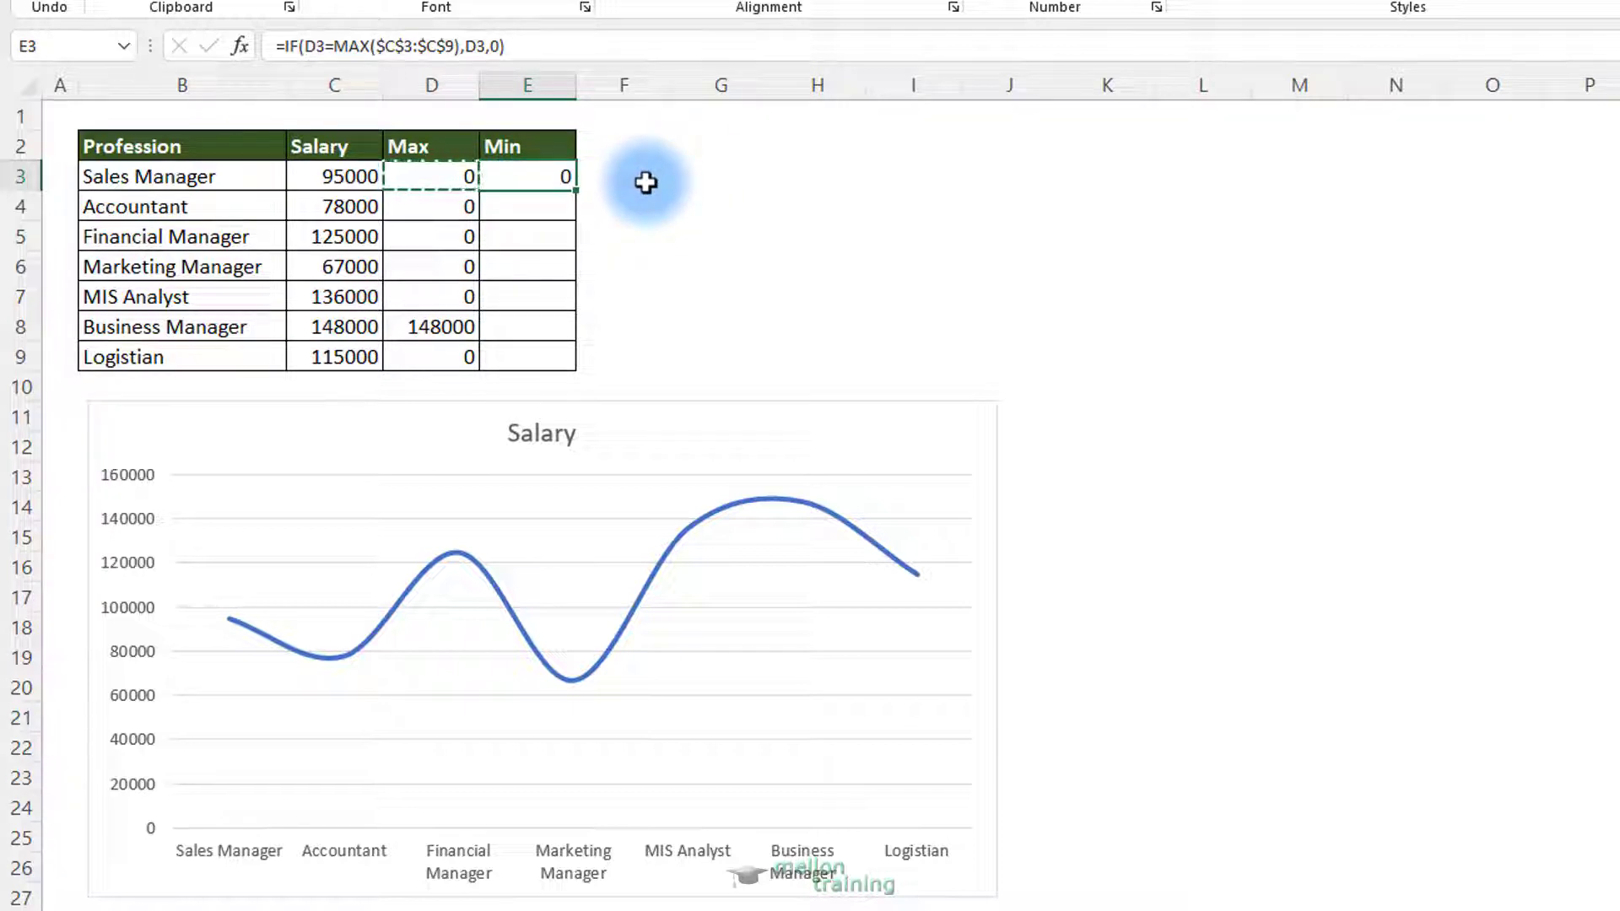
Edit E3 to =IF(C3=MIN($C$3:$C$9),C3,0)
double_click(531, 175)
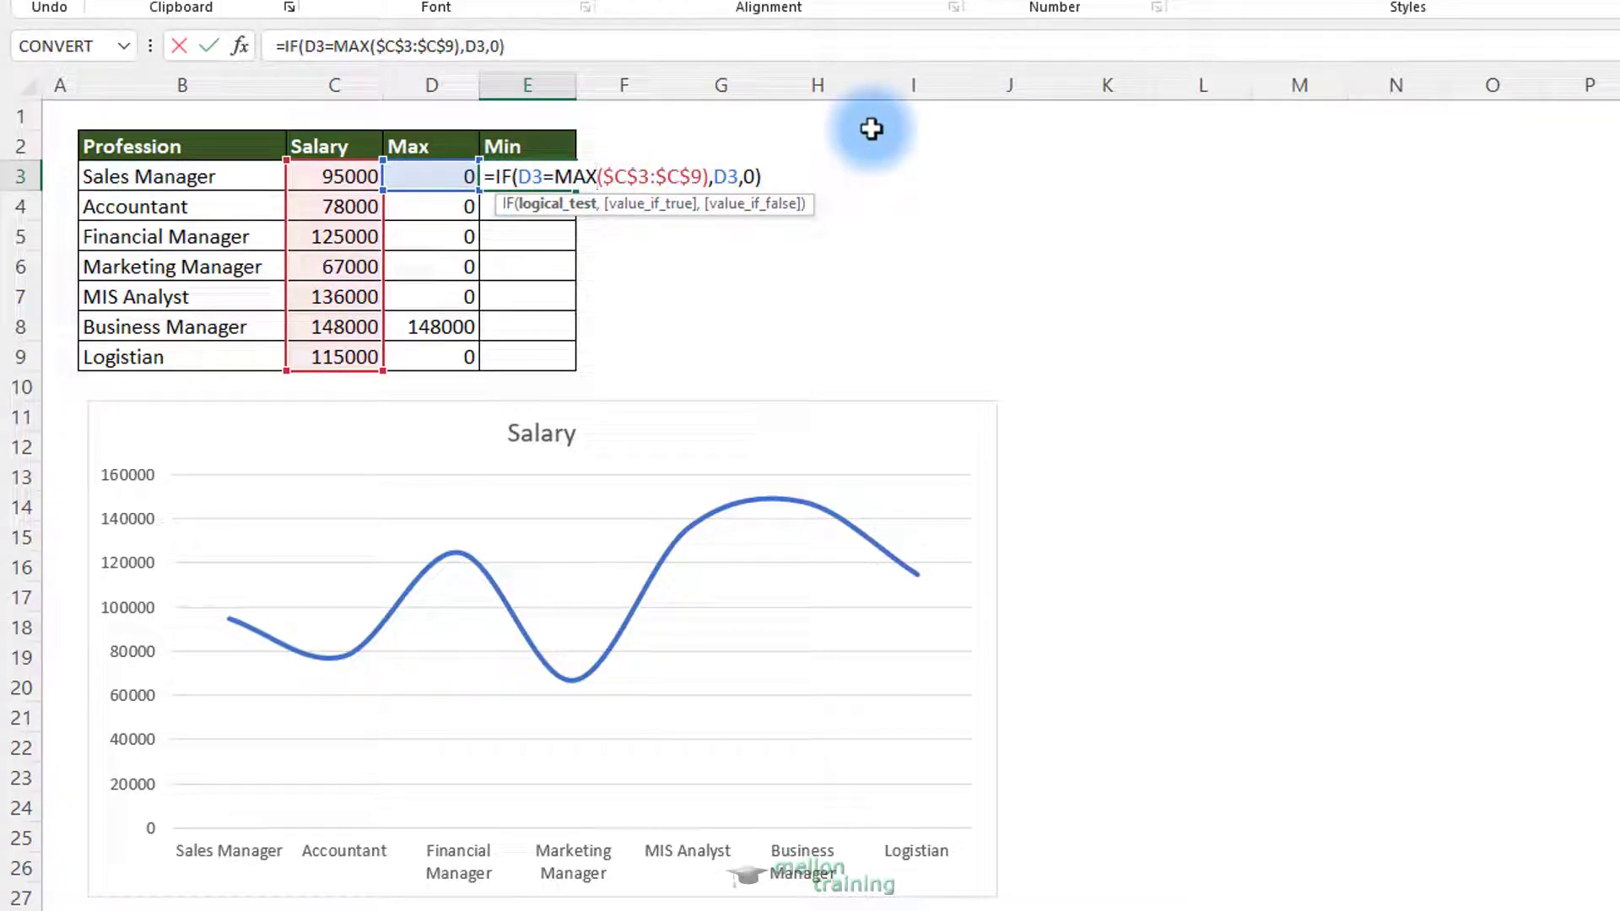
key("BackSpace")
key("BackSpace")
type("IN")
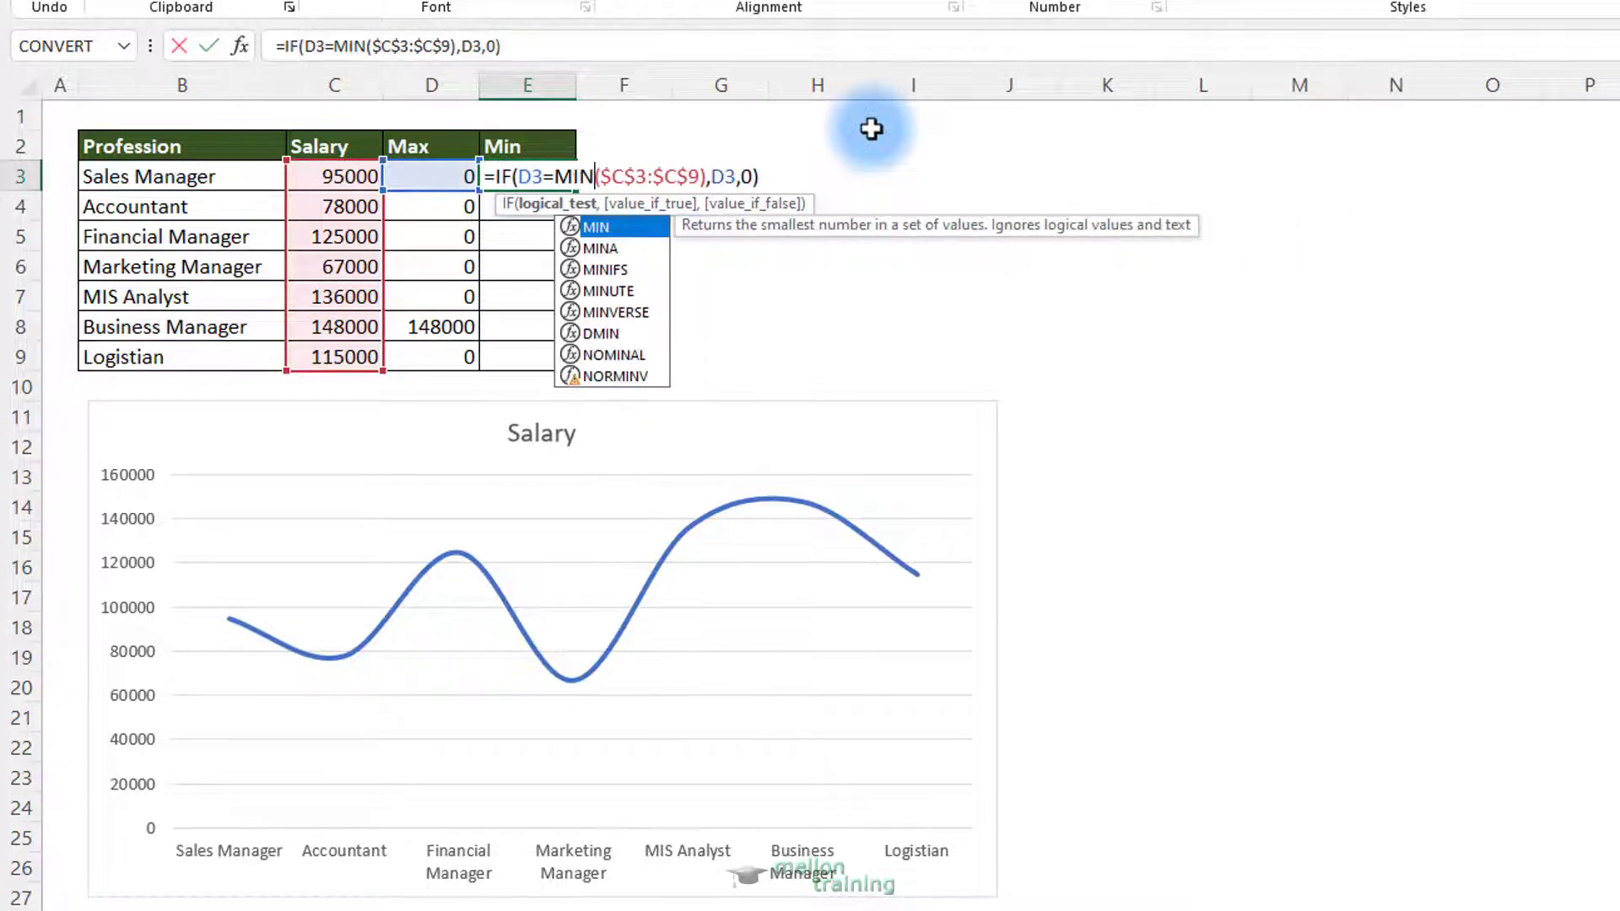
left_click_drag(518, 176, 593, 169)
left_click(530, 176)
key("BackSpace")
type("C")
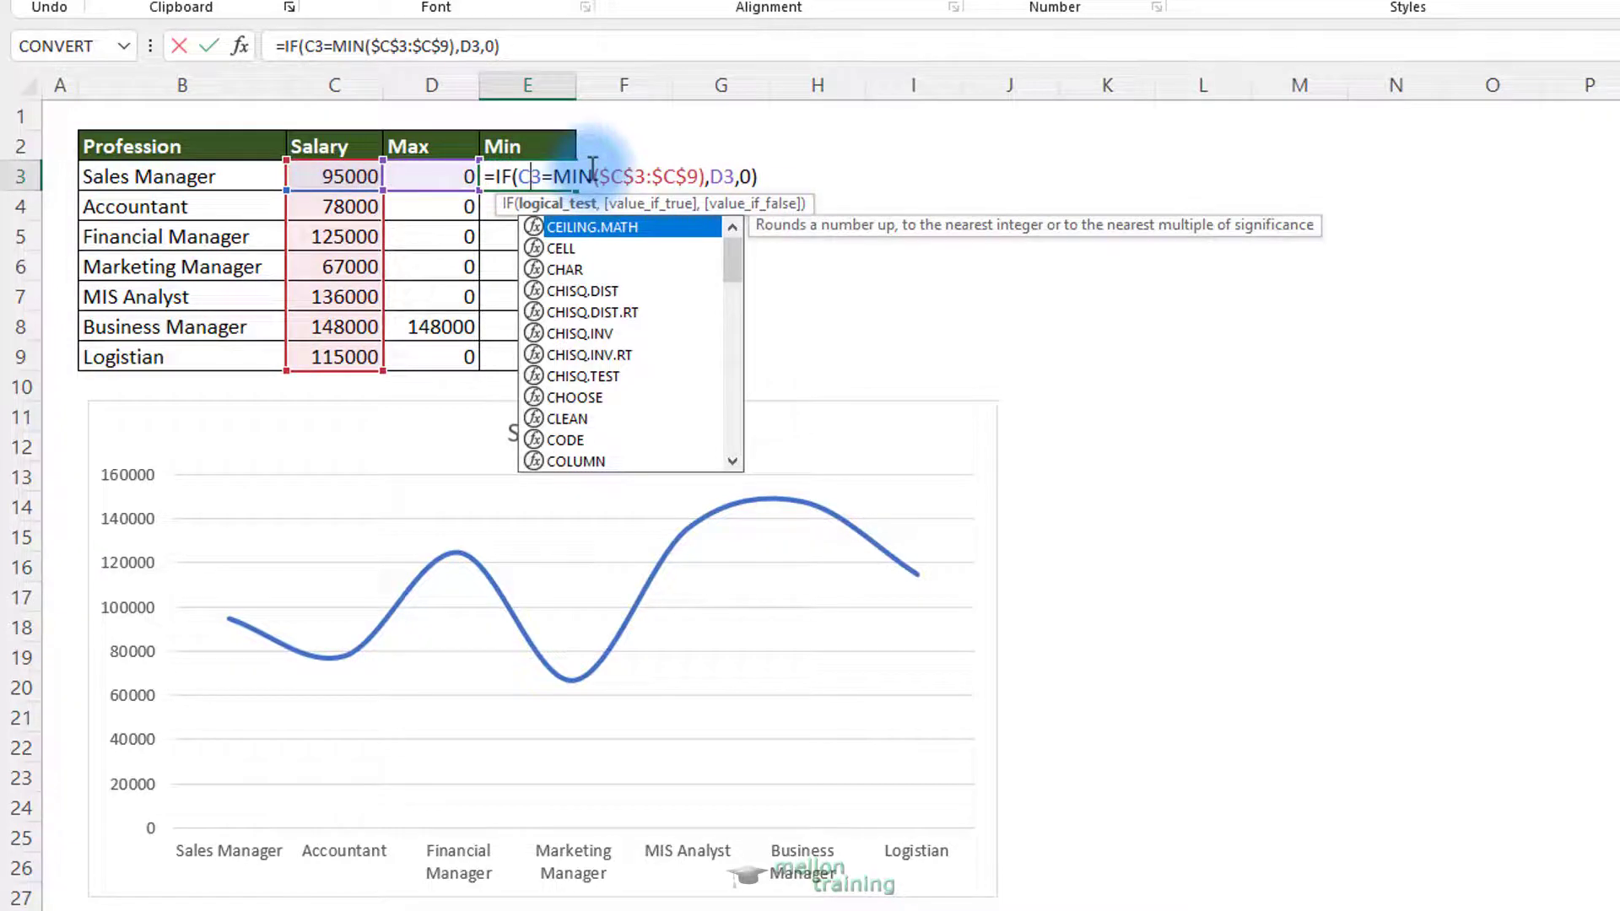
double_click(725, 176)
key("BackSpace")
type("C3")
key("Return")
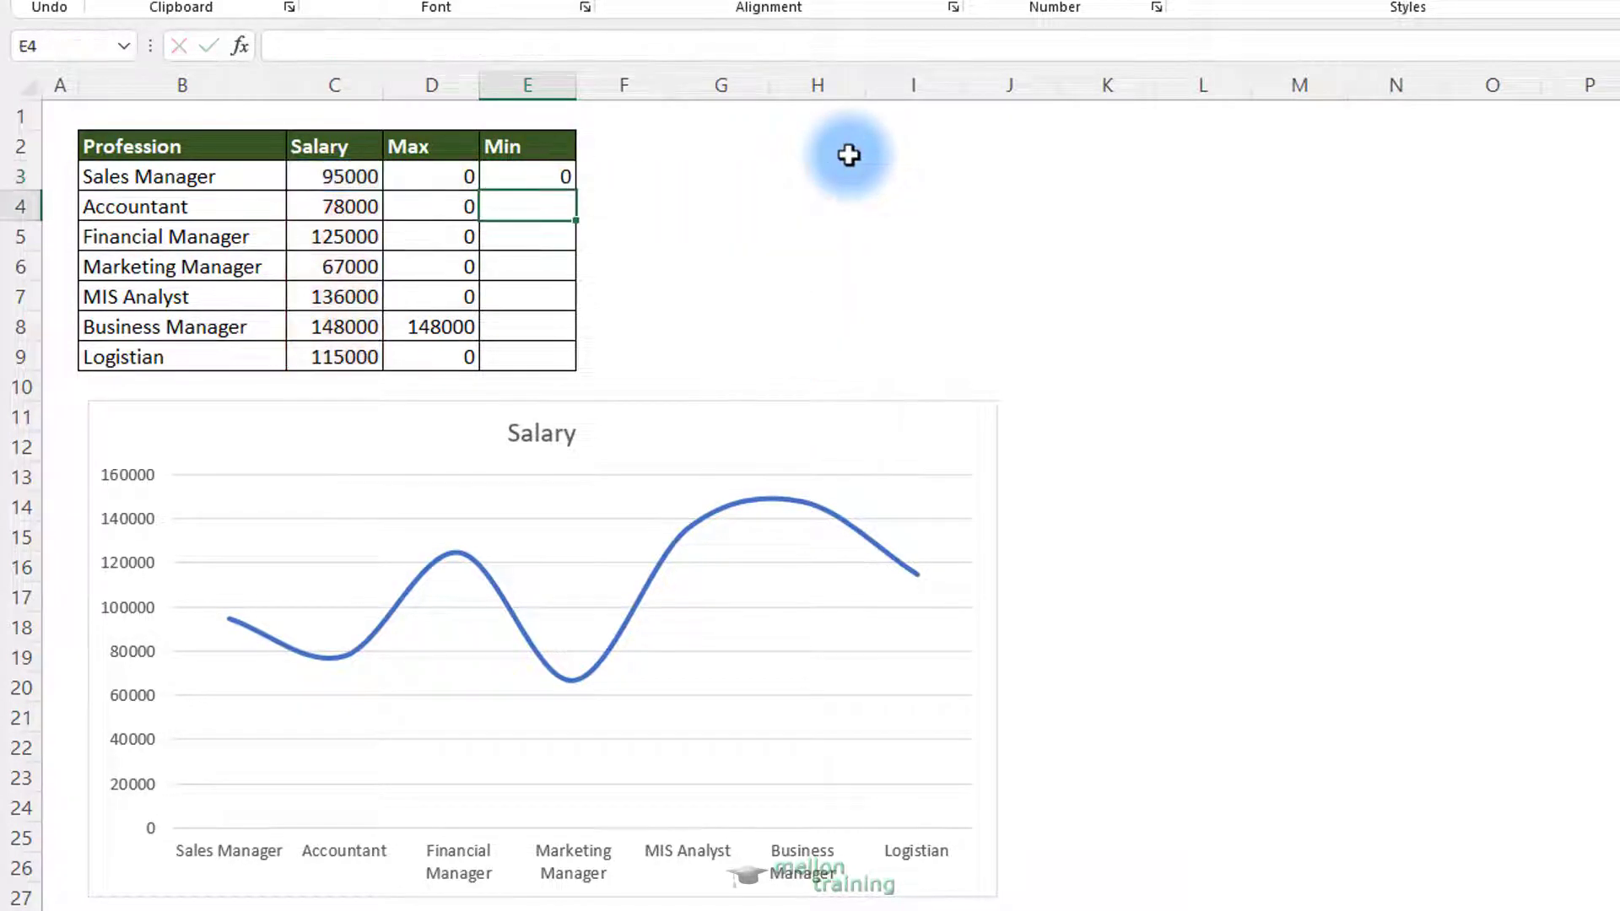
Fill the Min formula from E3 down through E9
left_click(524, 173)
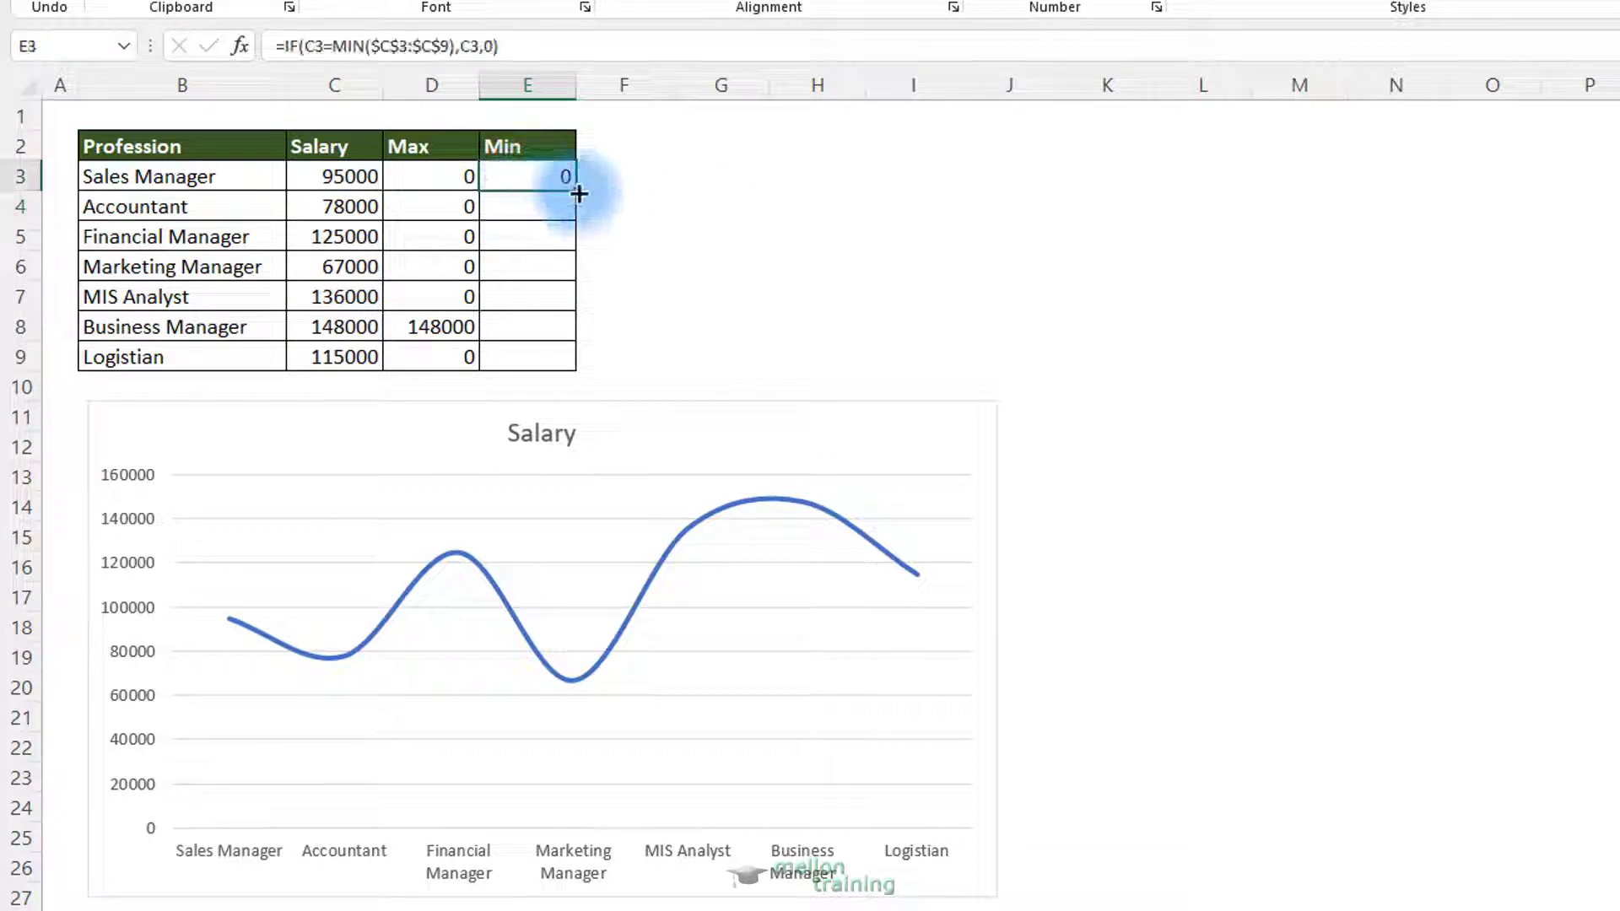
left_click_drag(579, 198, 589, 359)
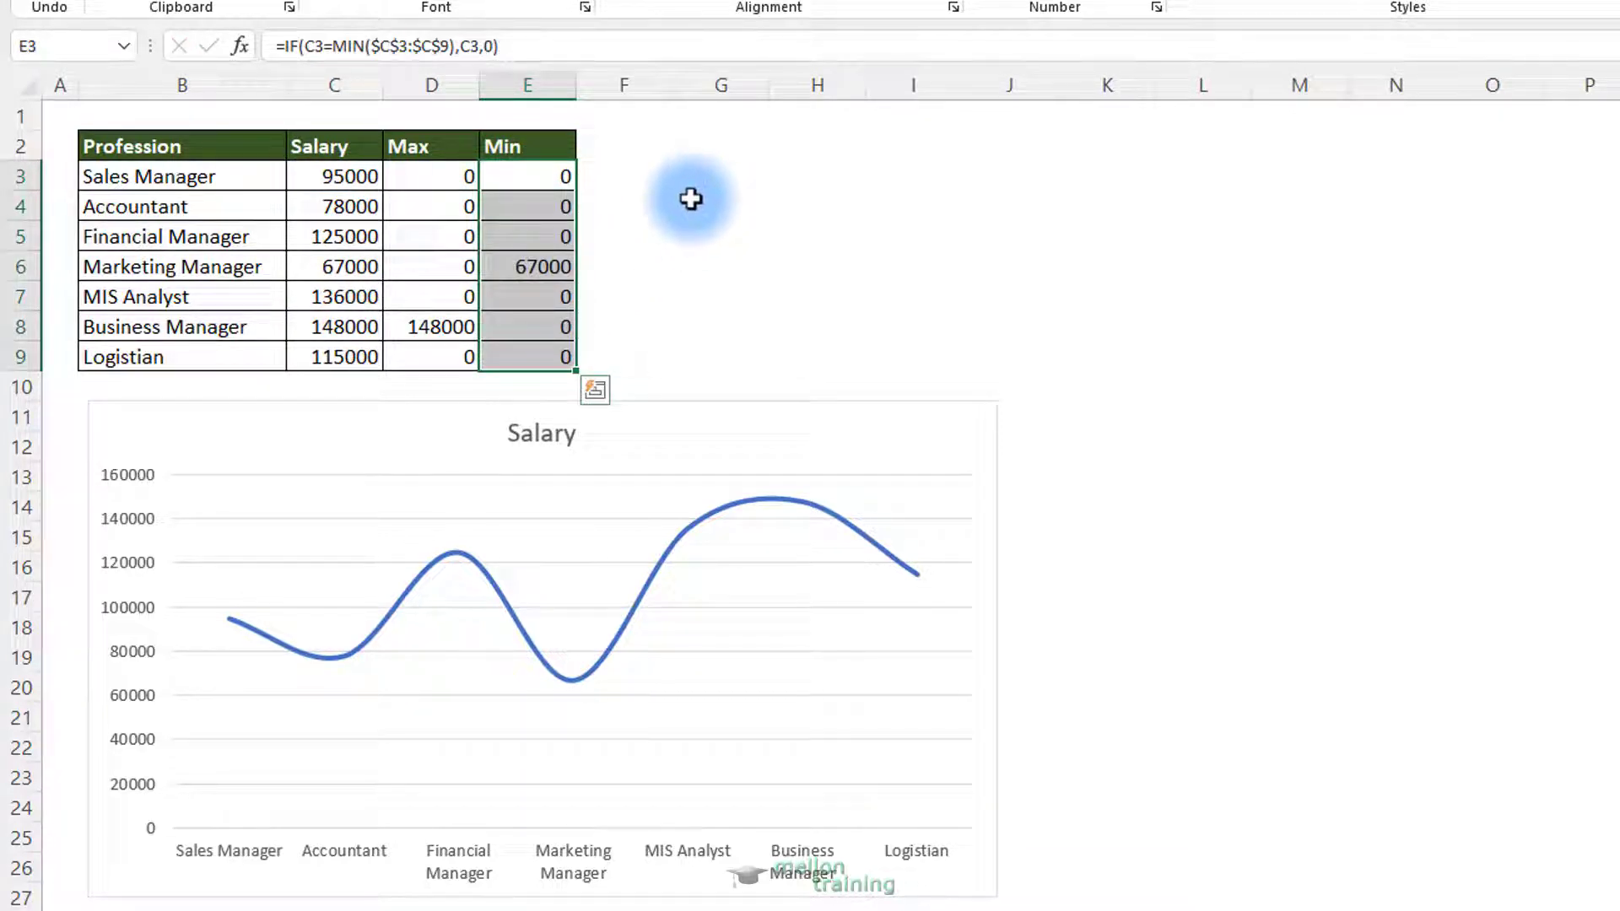
left_click(621, 154)
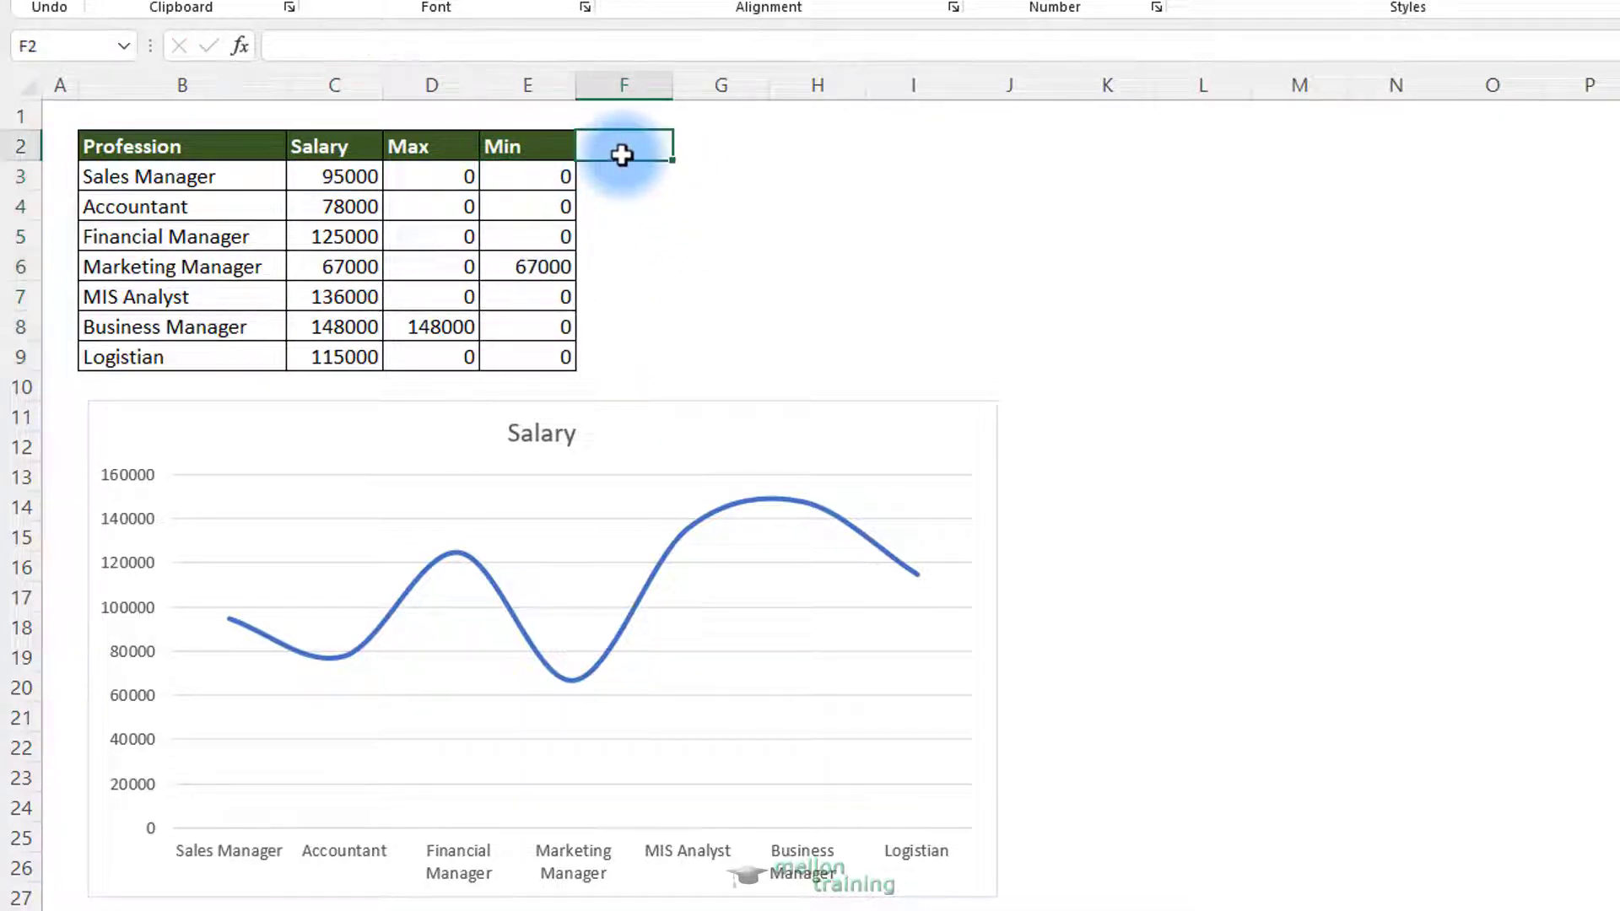
Add a chart series named from D2 with values D3:D9 via Select Data
right_click(960, 426)
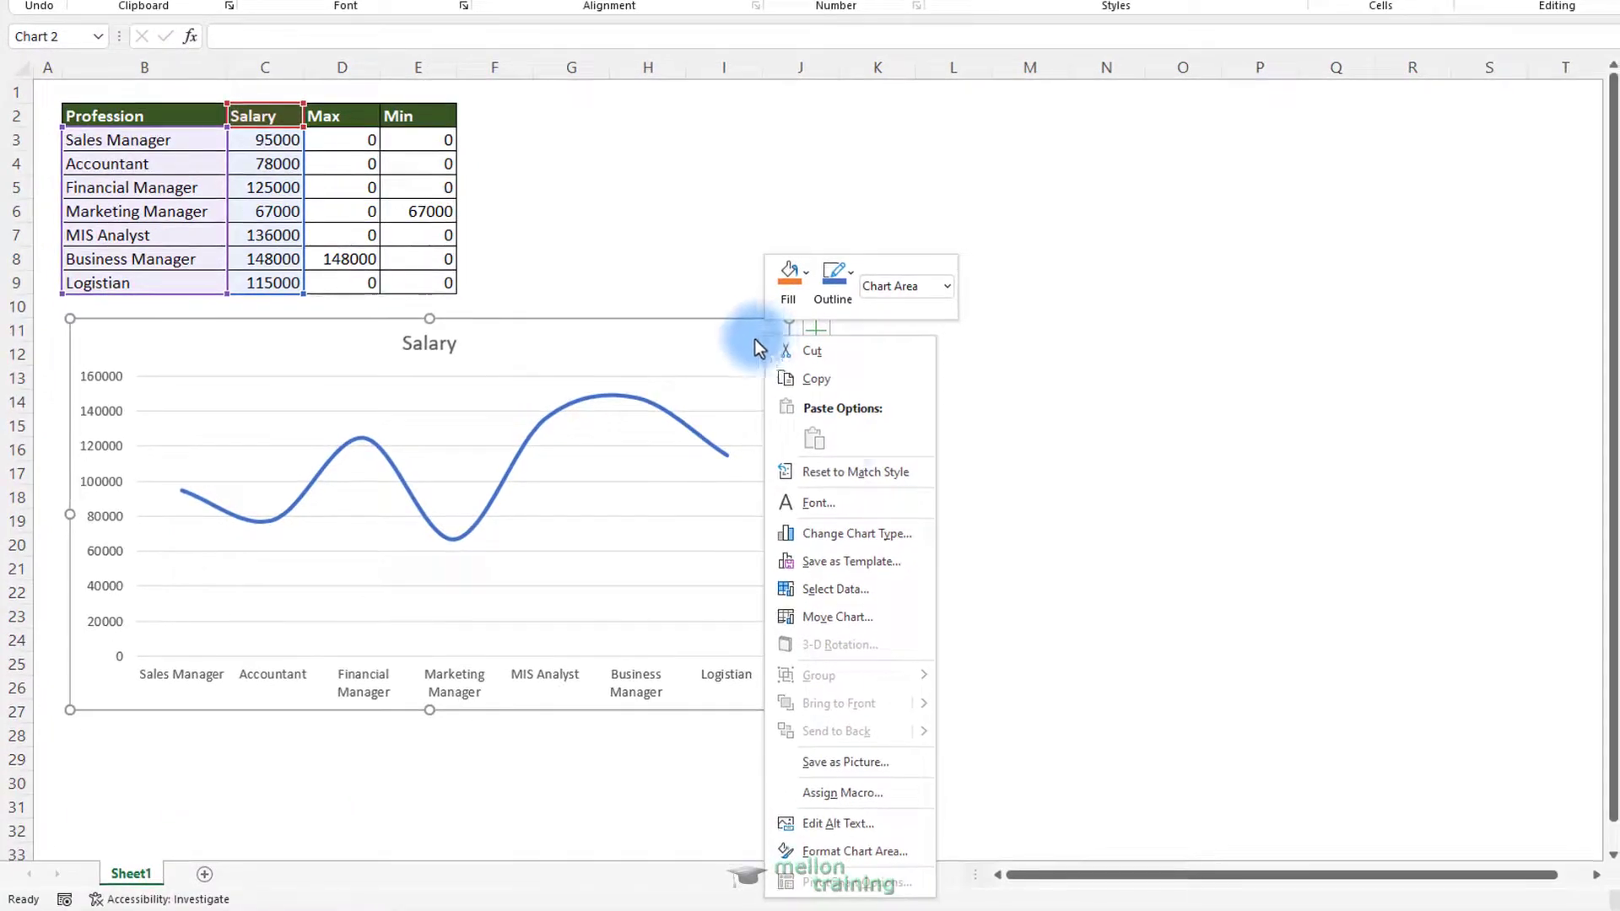
left_click(866, 590)
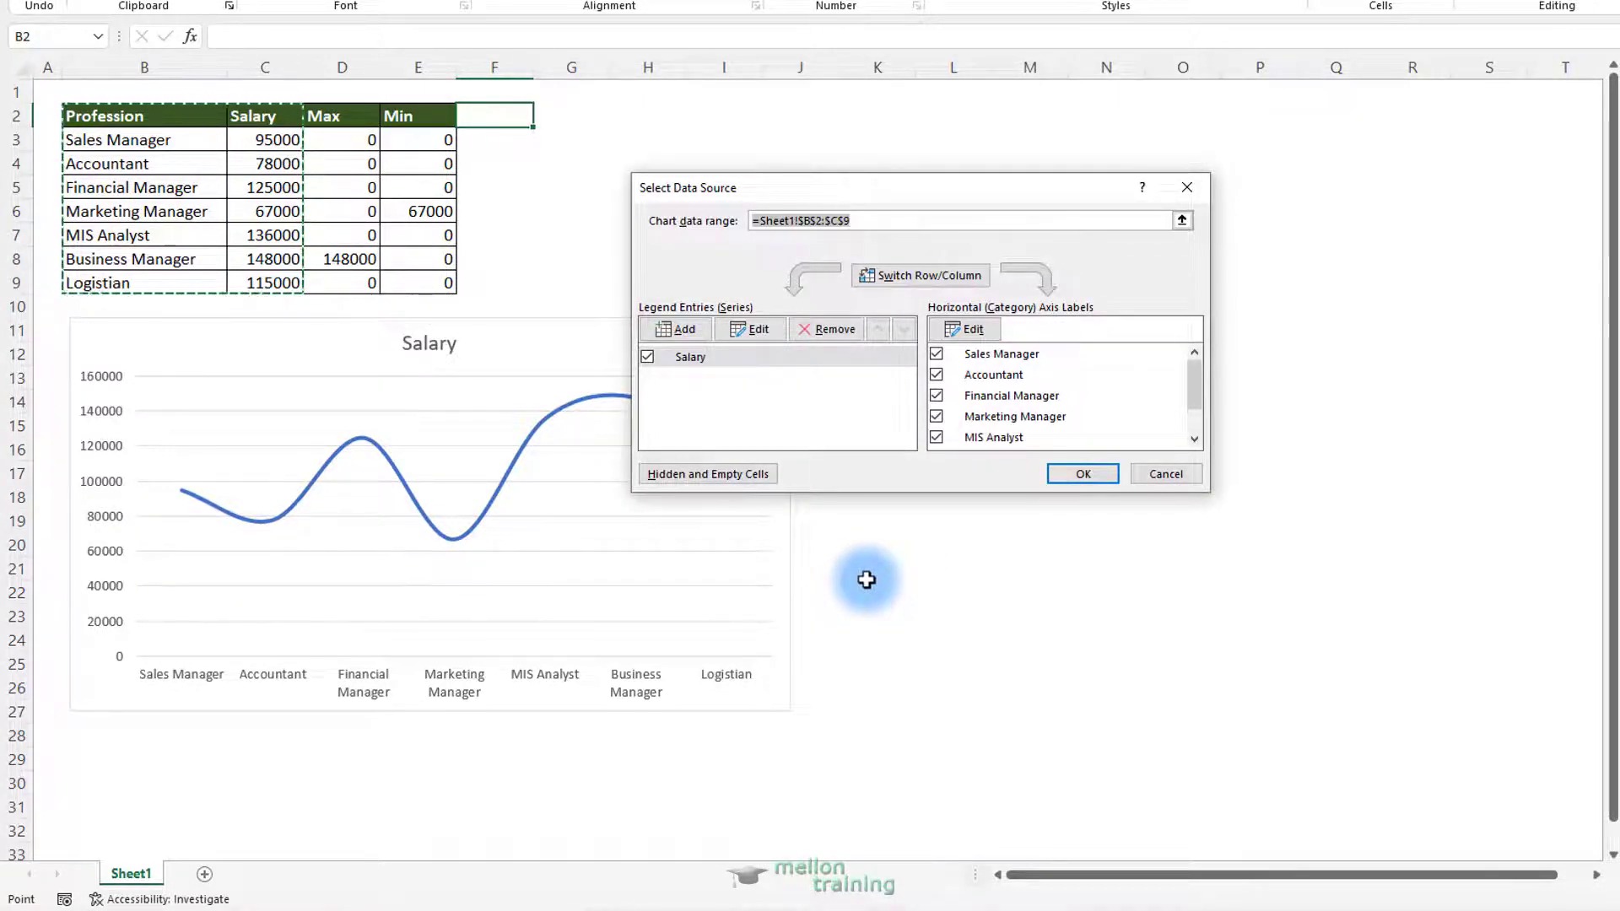
left_click(687, 327)
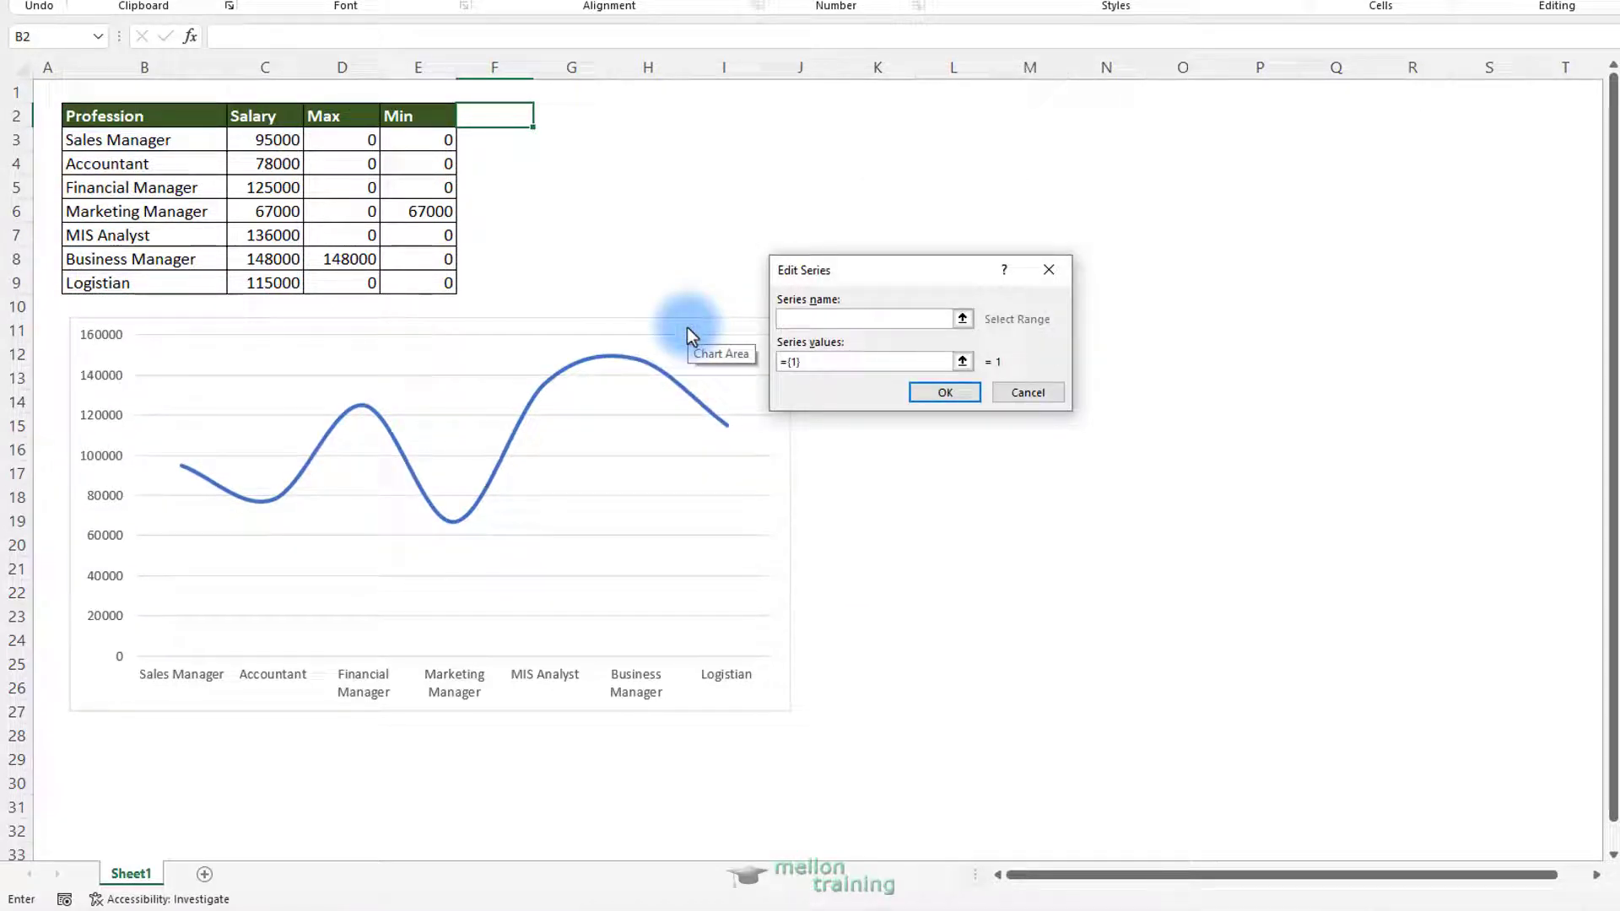
left_click(336, 115)
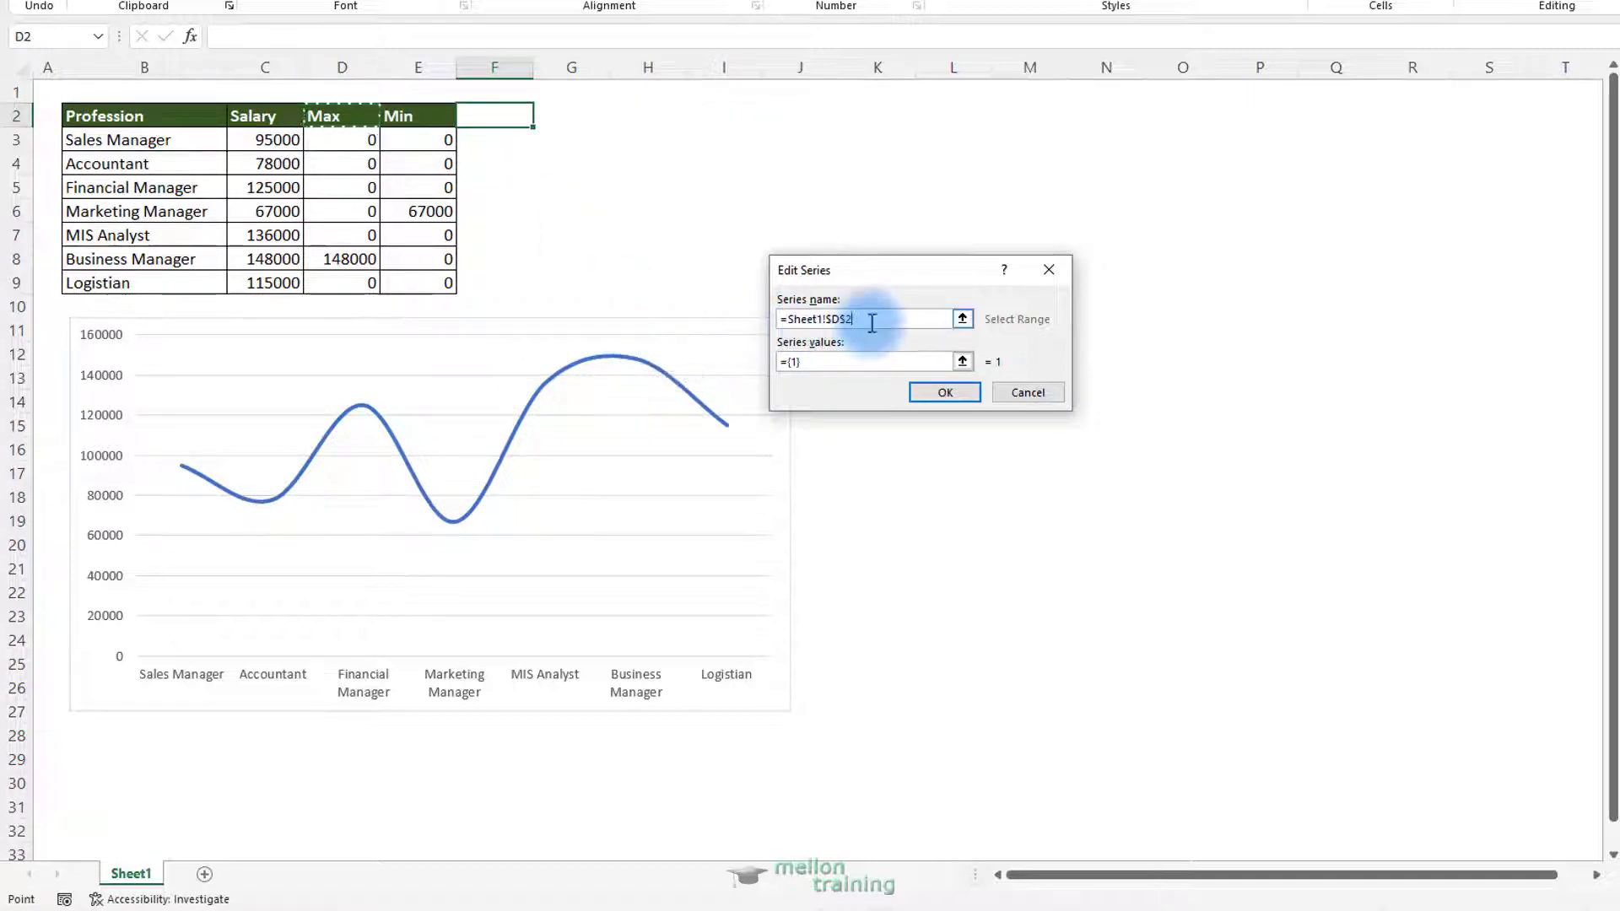
left_click(827, 362)
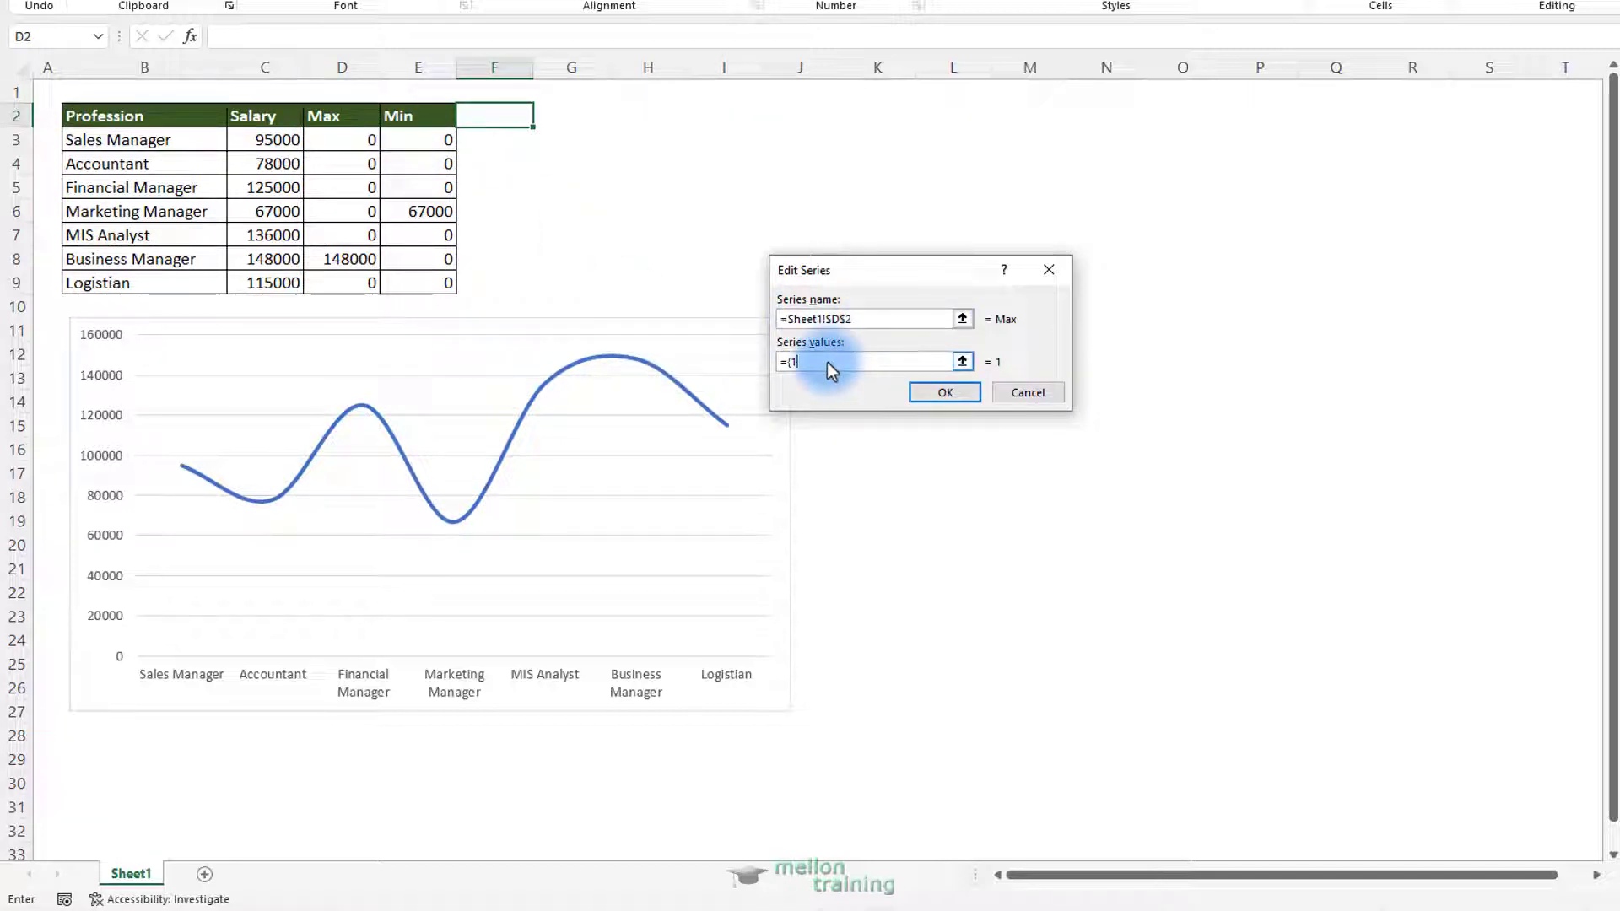
left_click(963, 362)
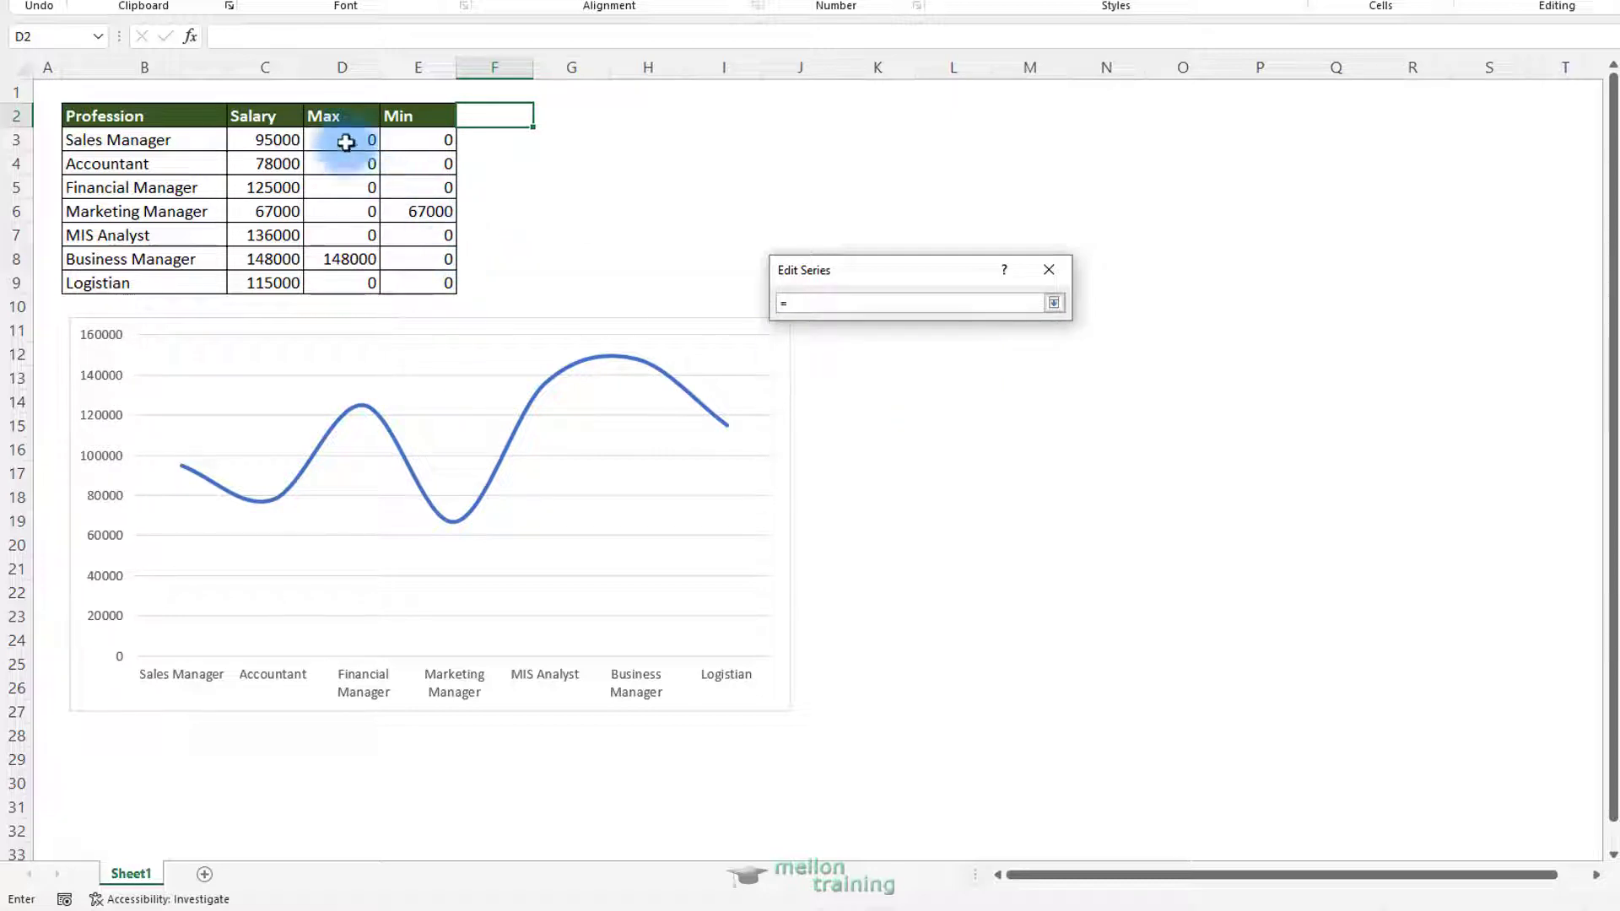
left_click_drag(343, 139, 357, 282)
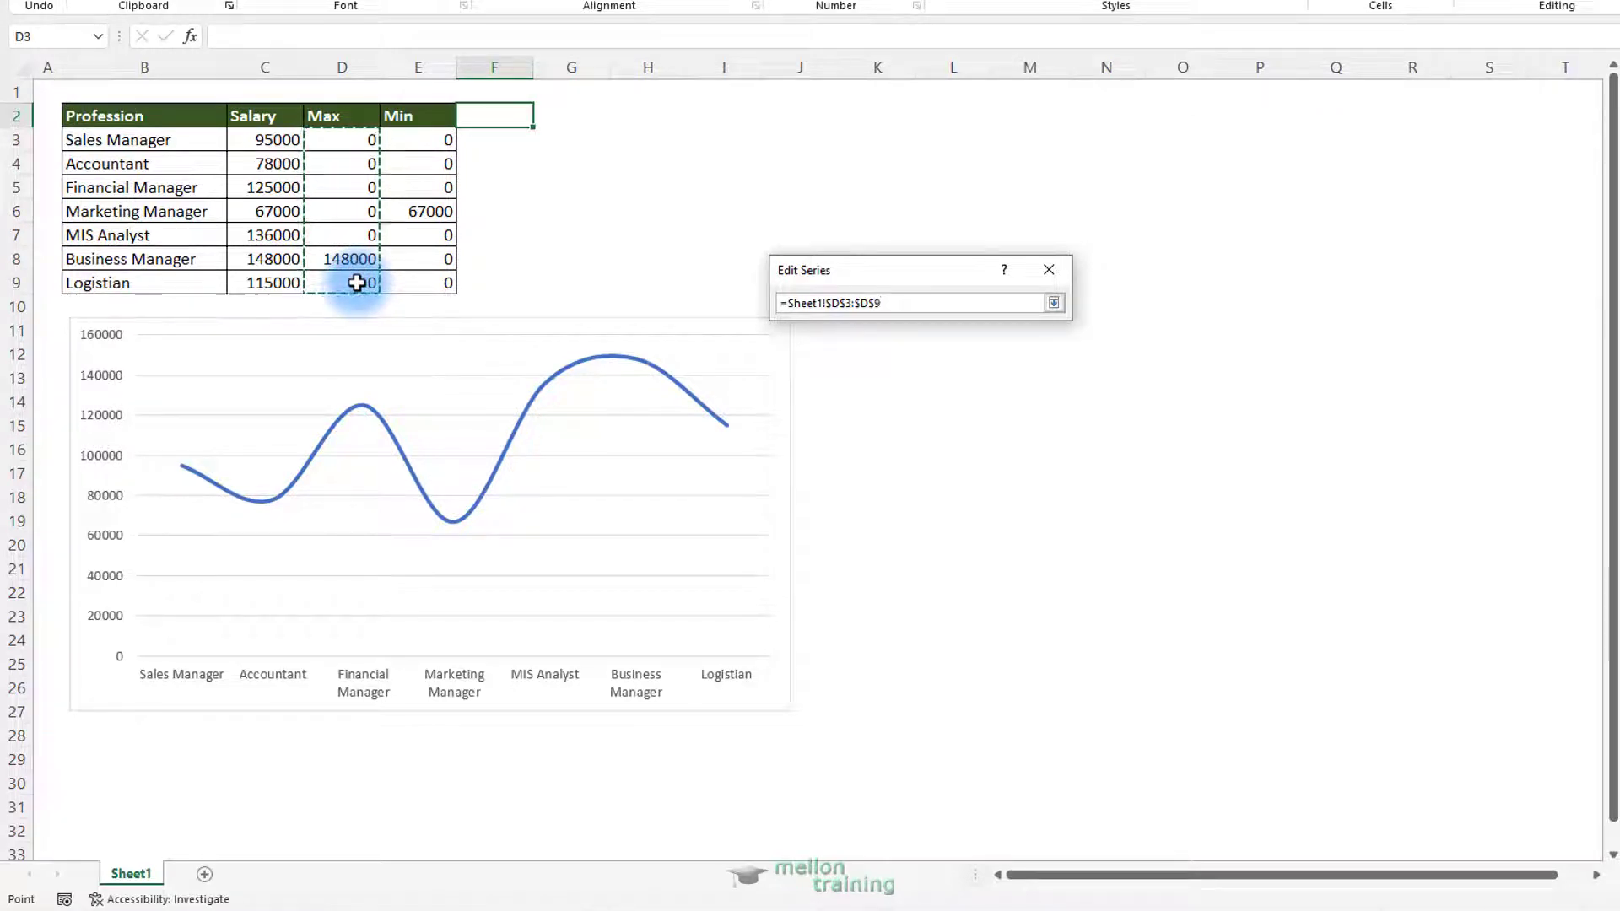
left_click(1052, 303)
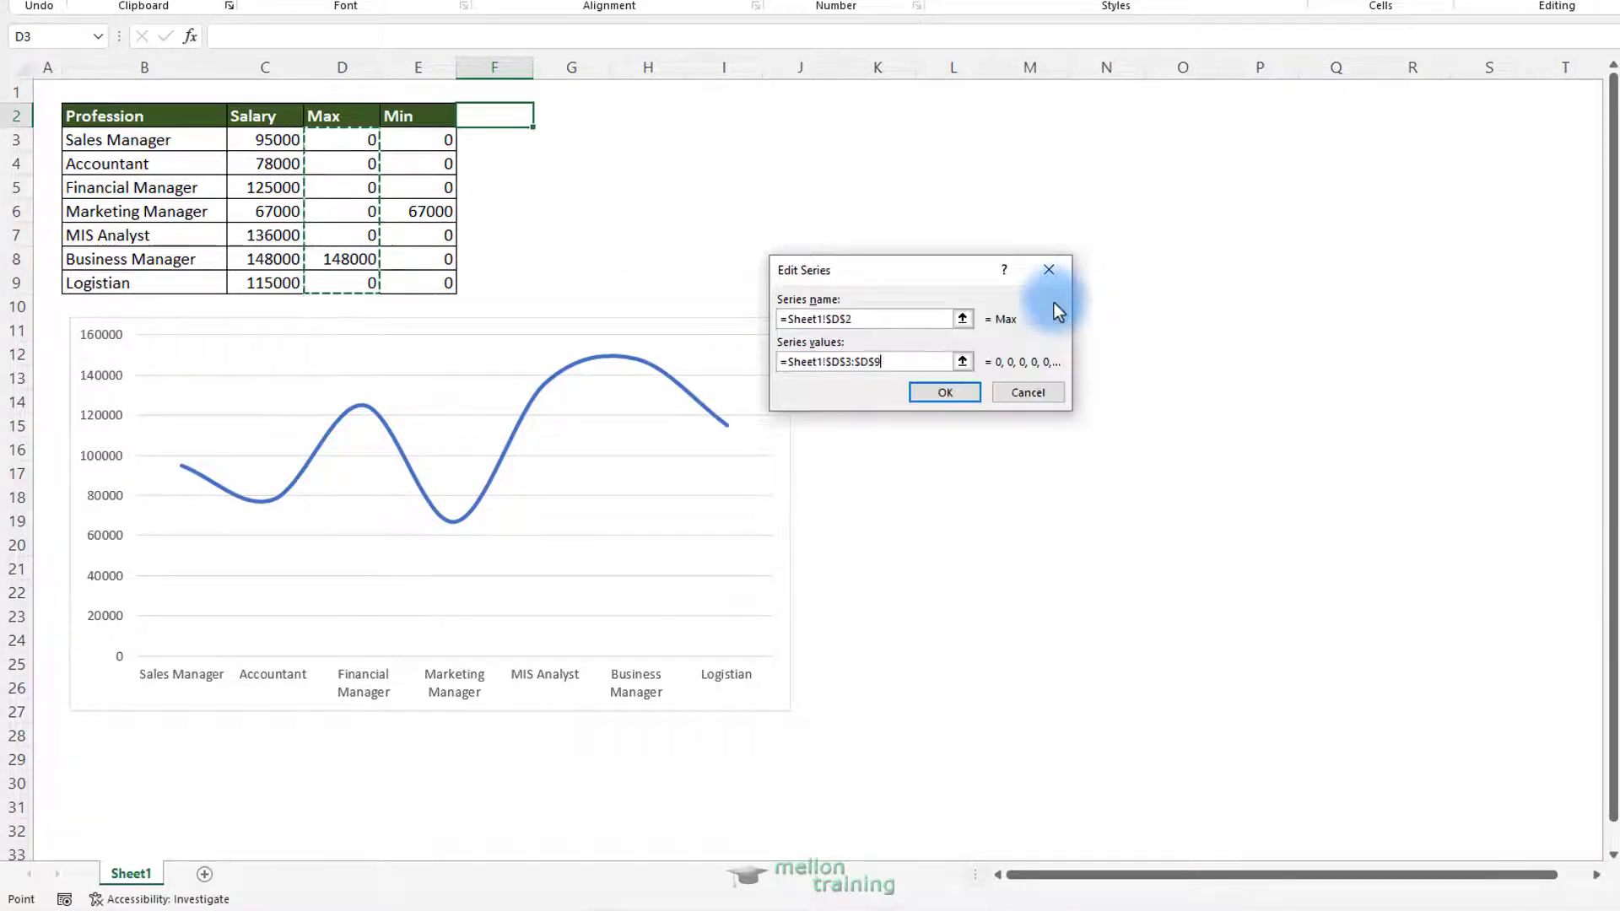
left_click(941, 394)
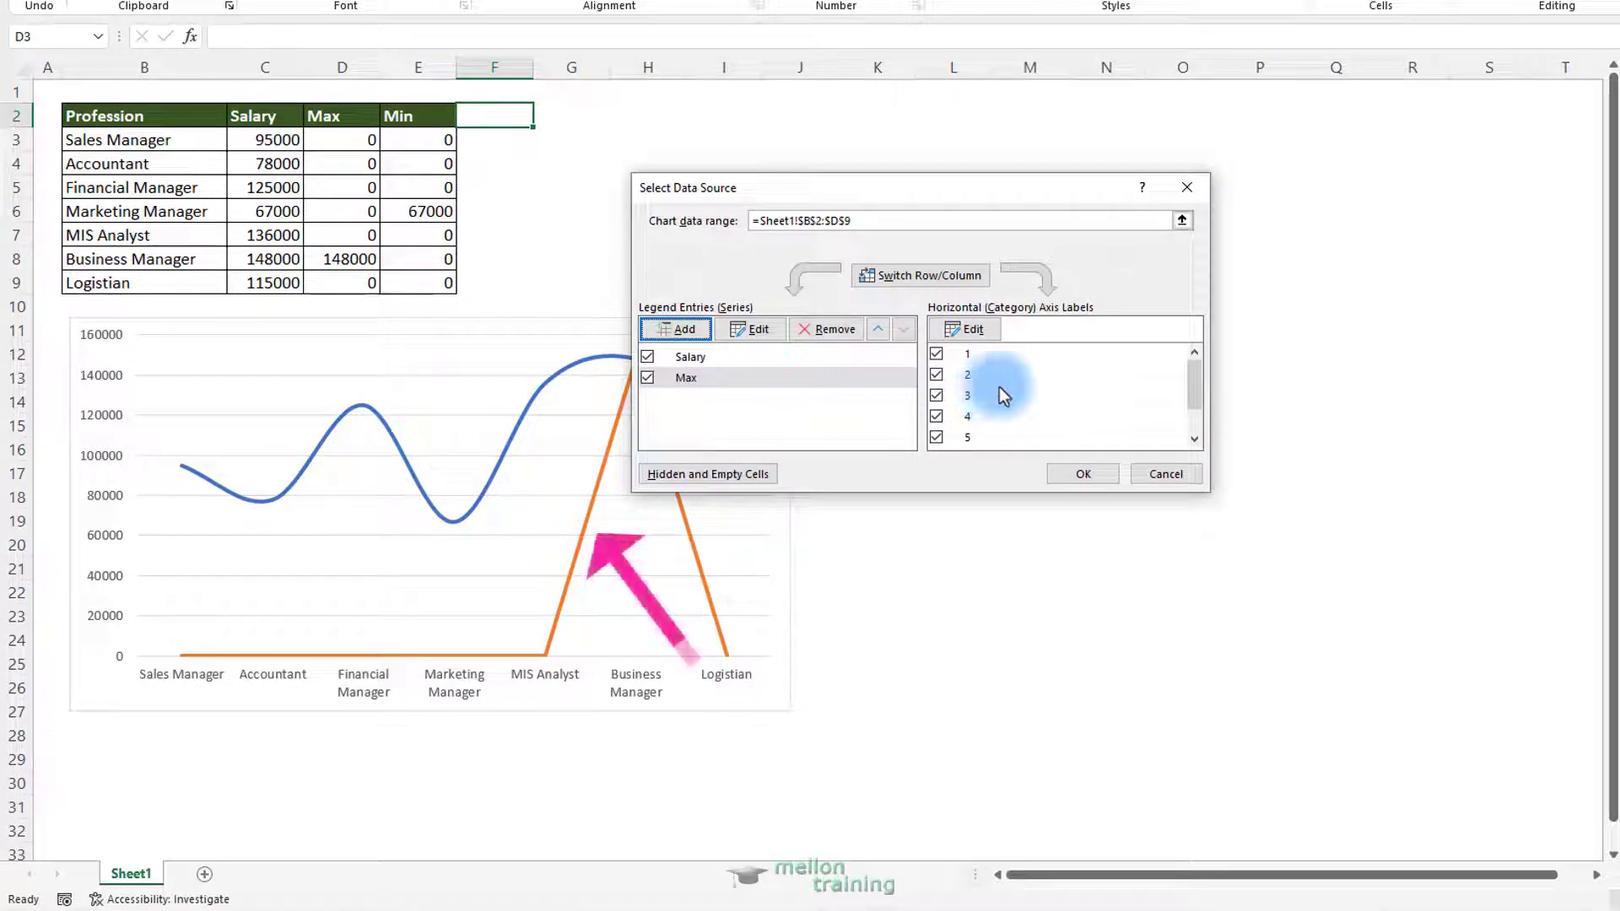
Add another series named from E2 (Min) with values E3:E9
left_click(687, 336)
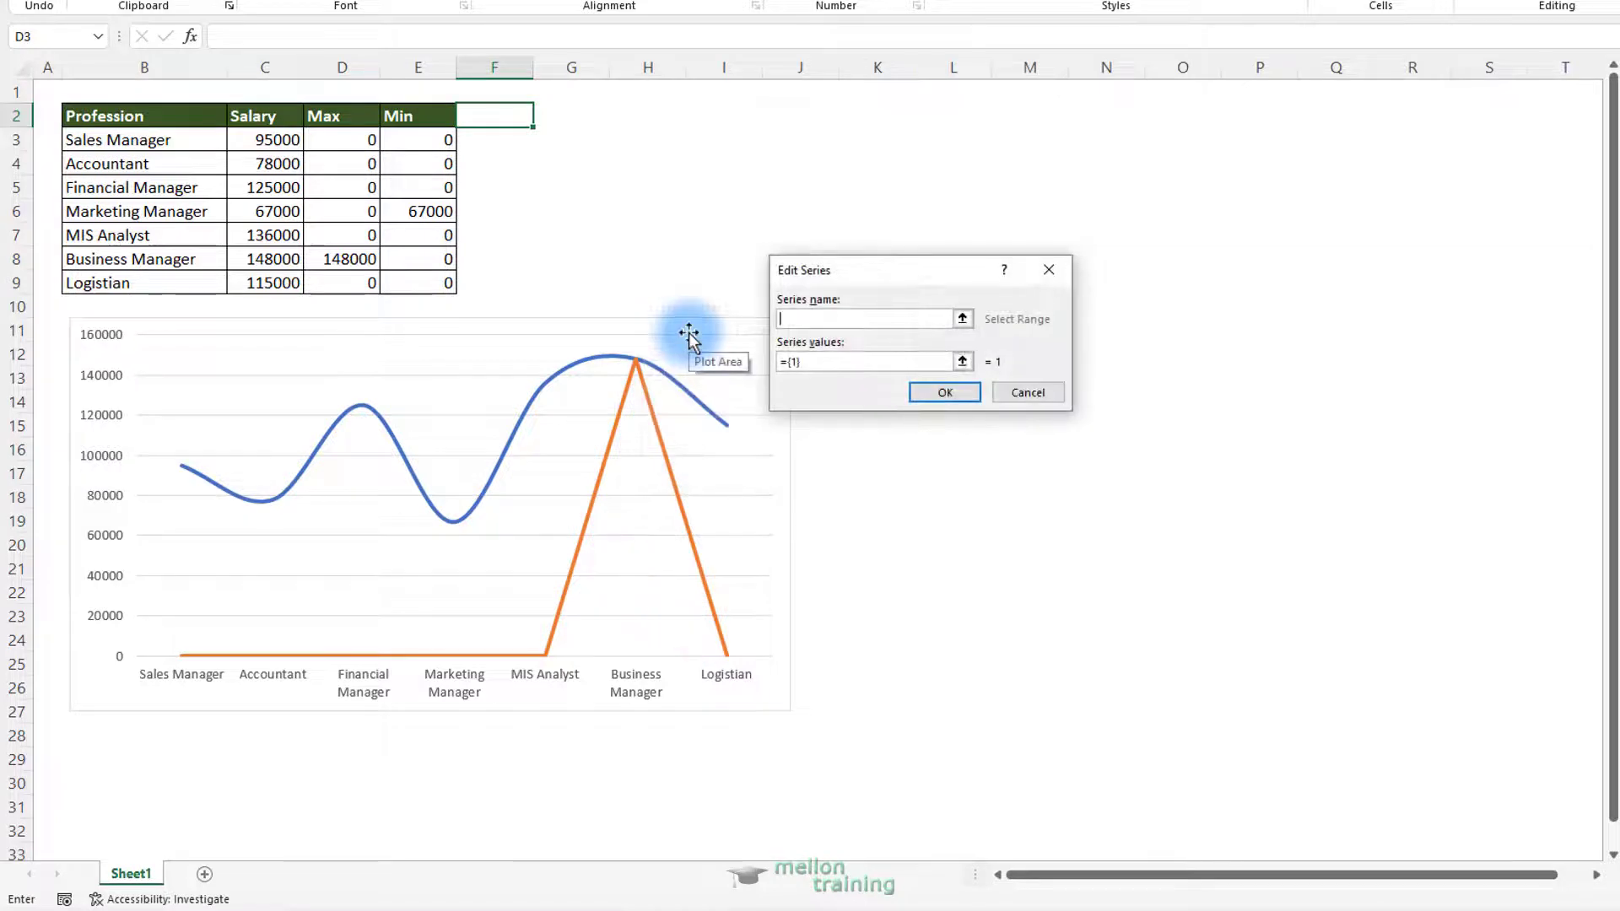
left_click(962, 319)
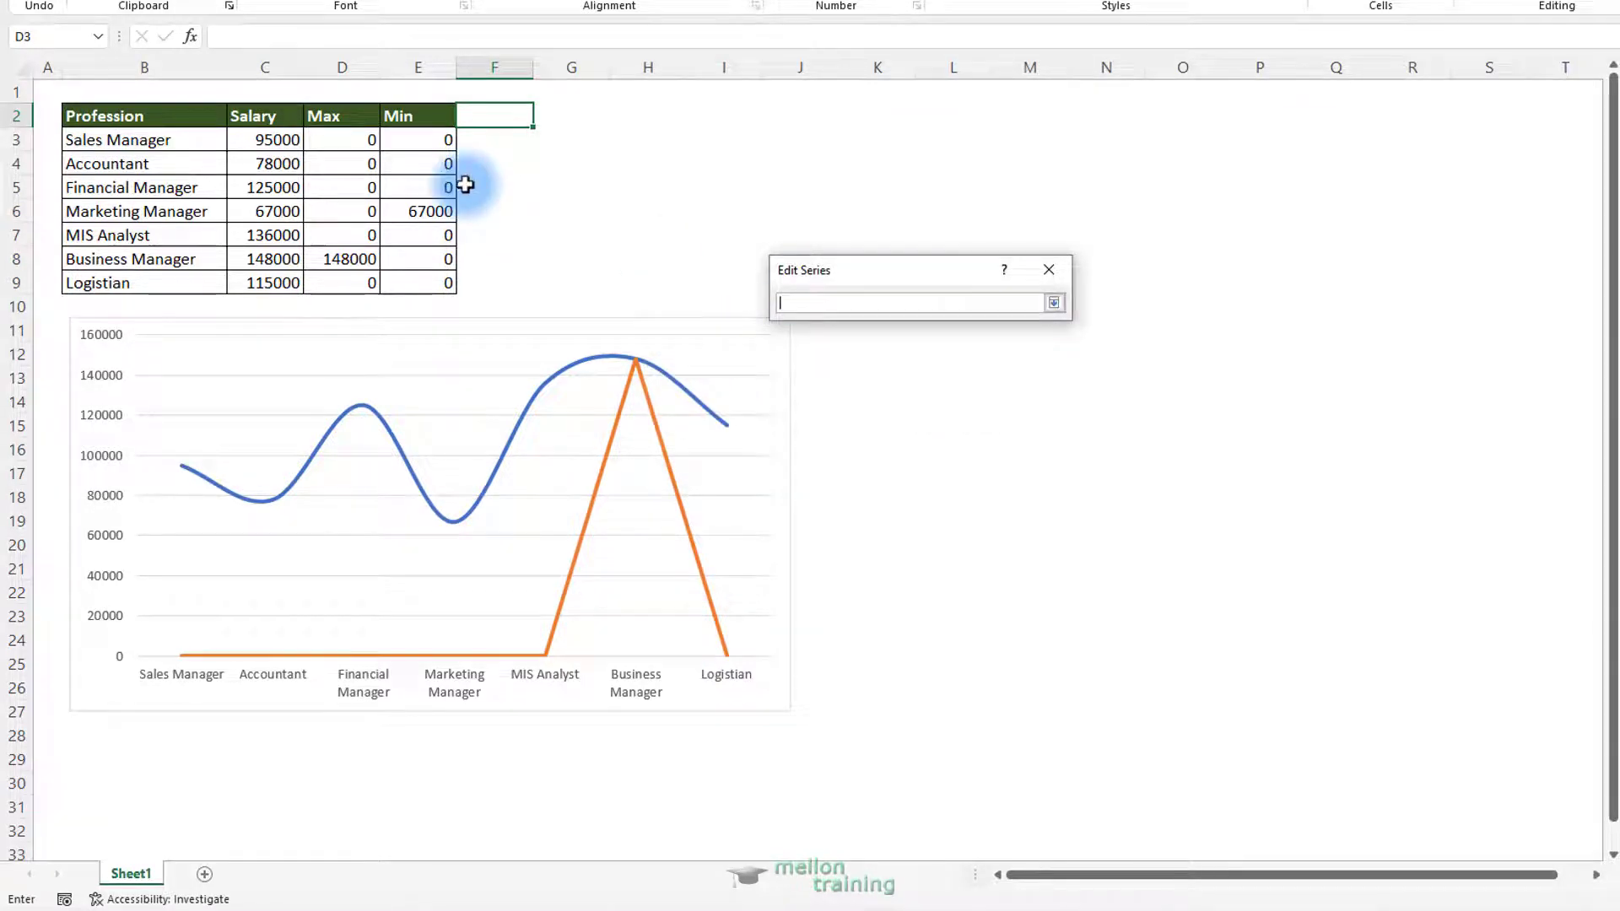
left_click(421, 116)
left_click(1054, 302)
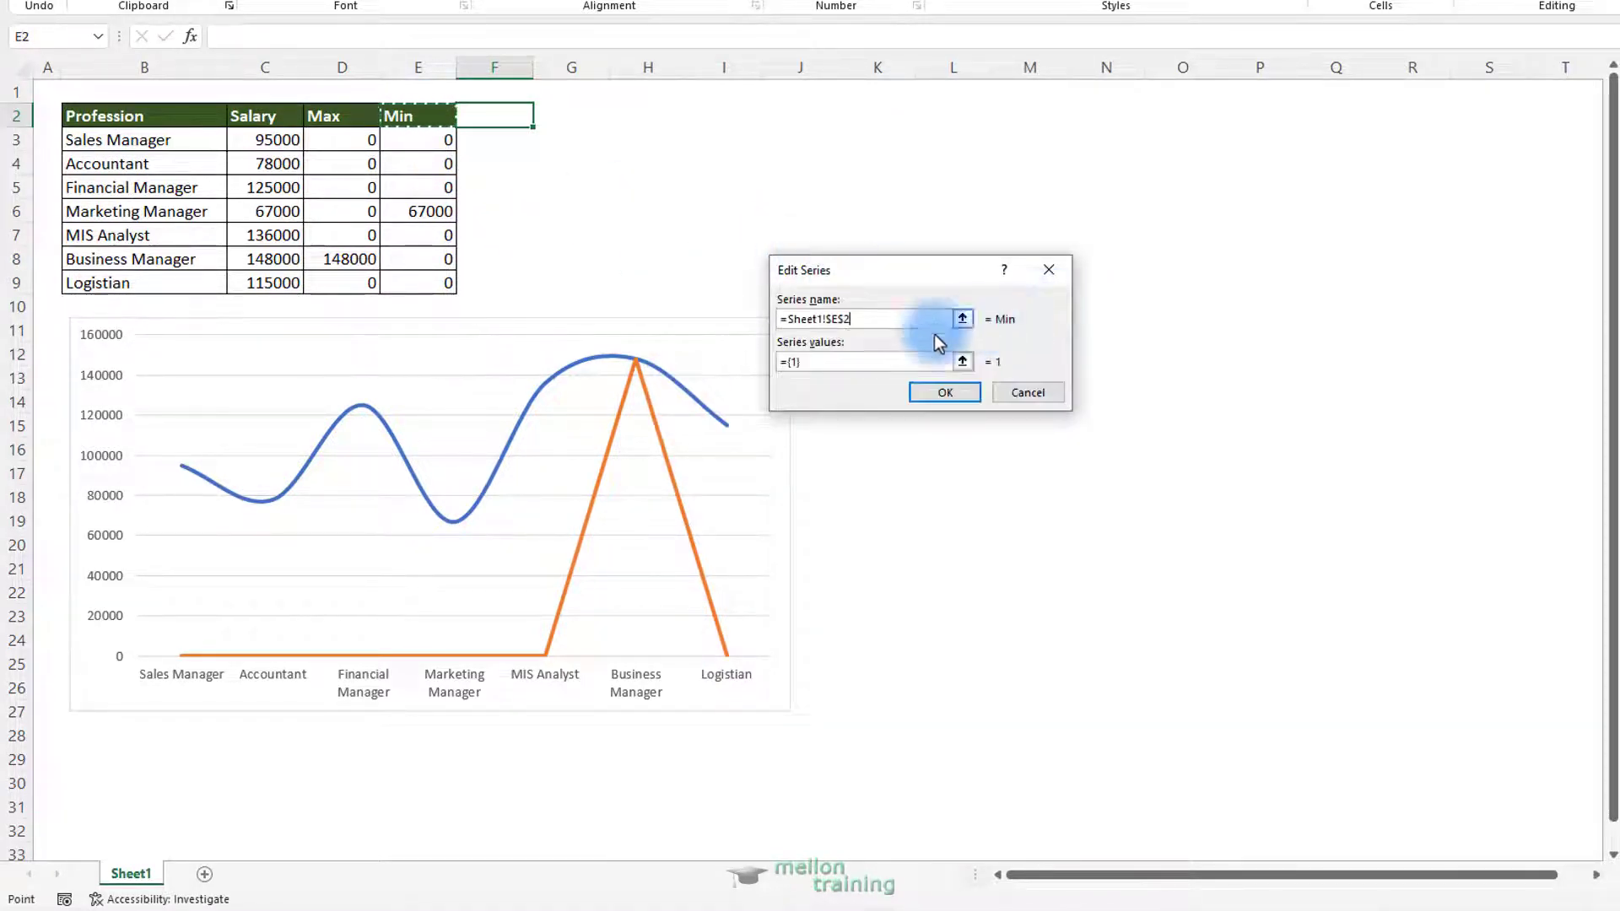
left_click(837, 361)
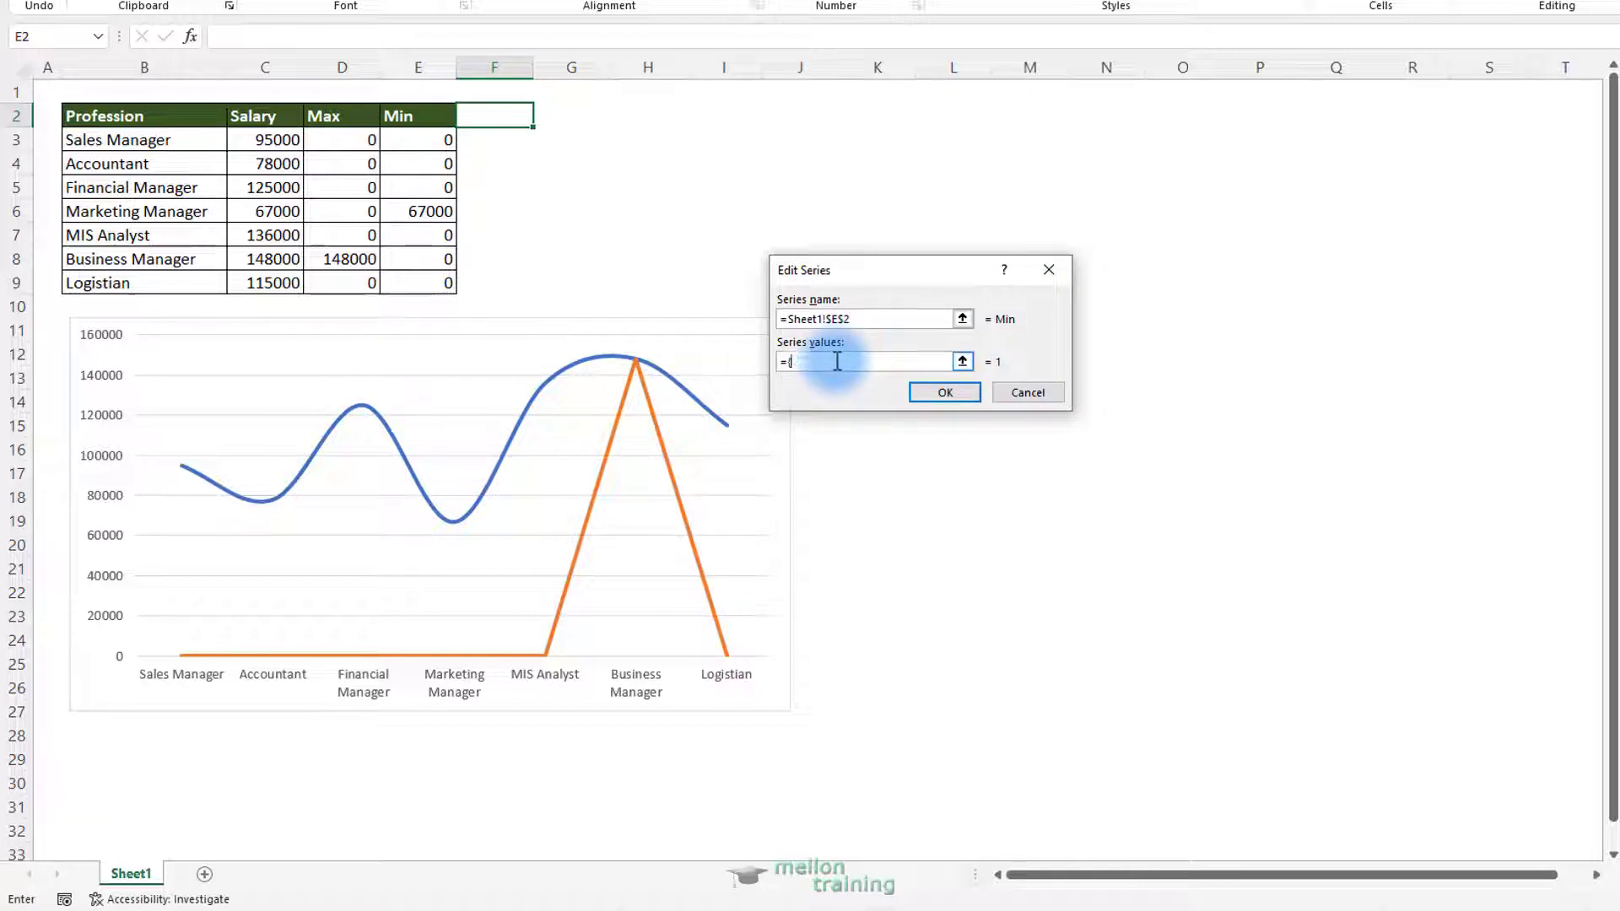
left_click(963, 362)
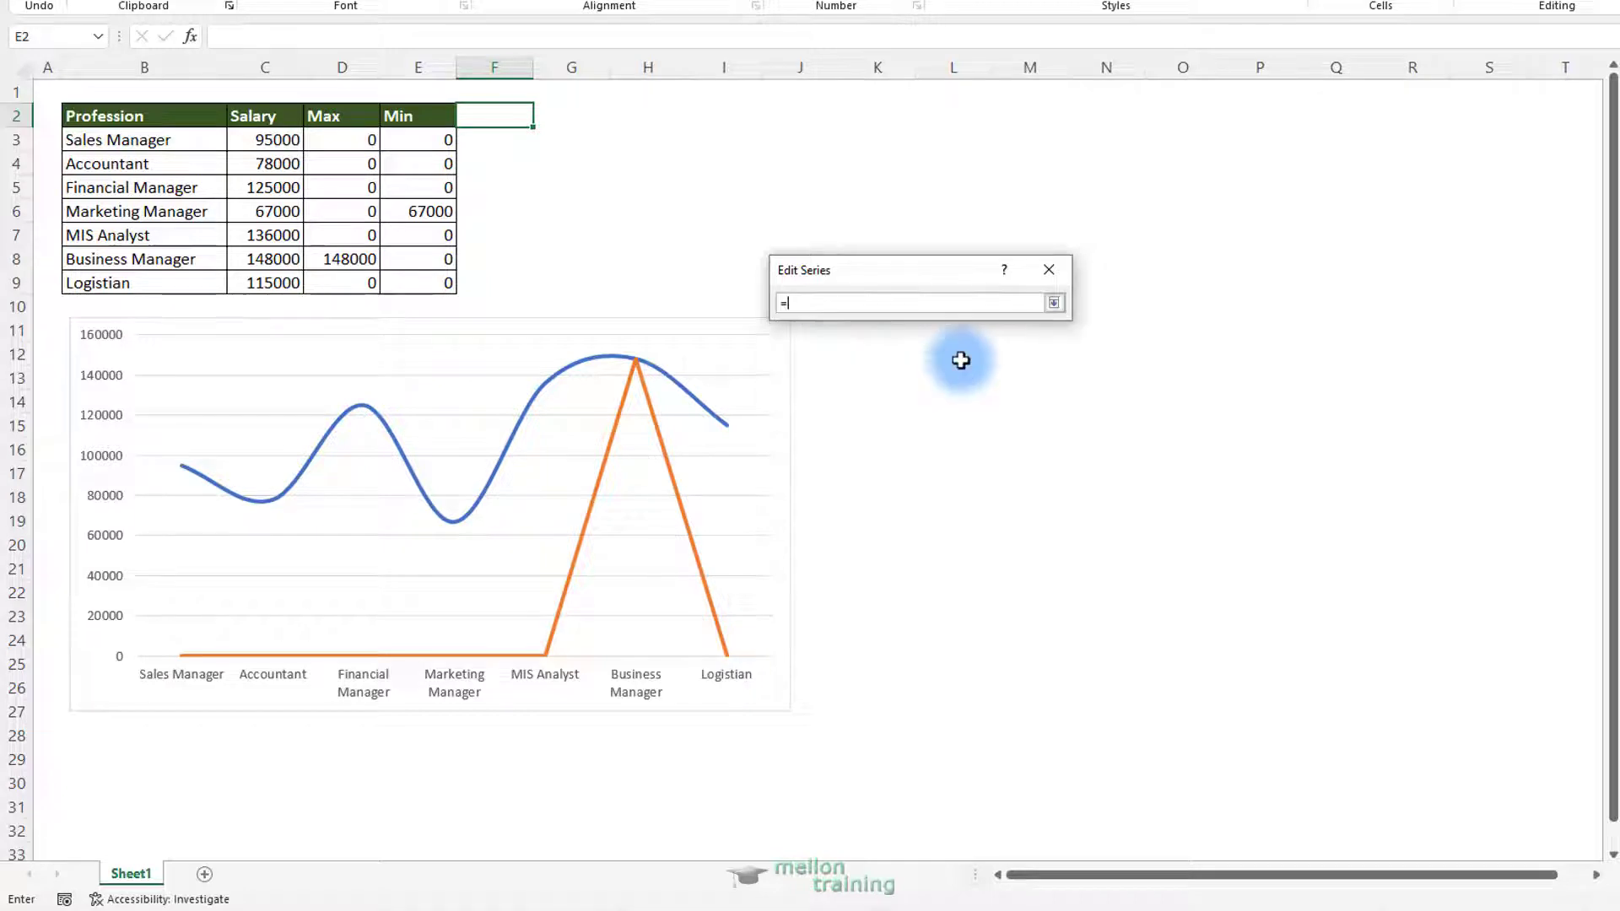
left_click_drag(420, 140, 432, 282)
left_click(1054, 306)
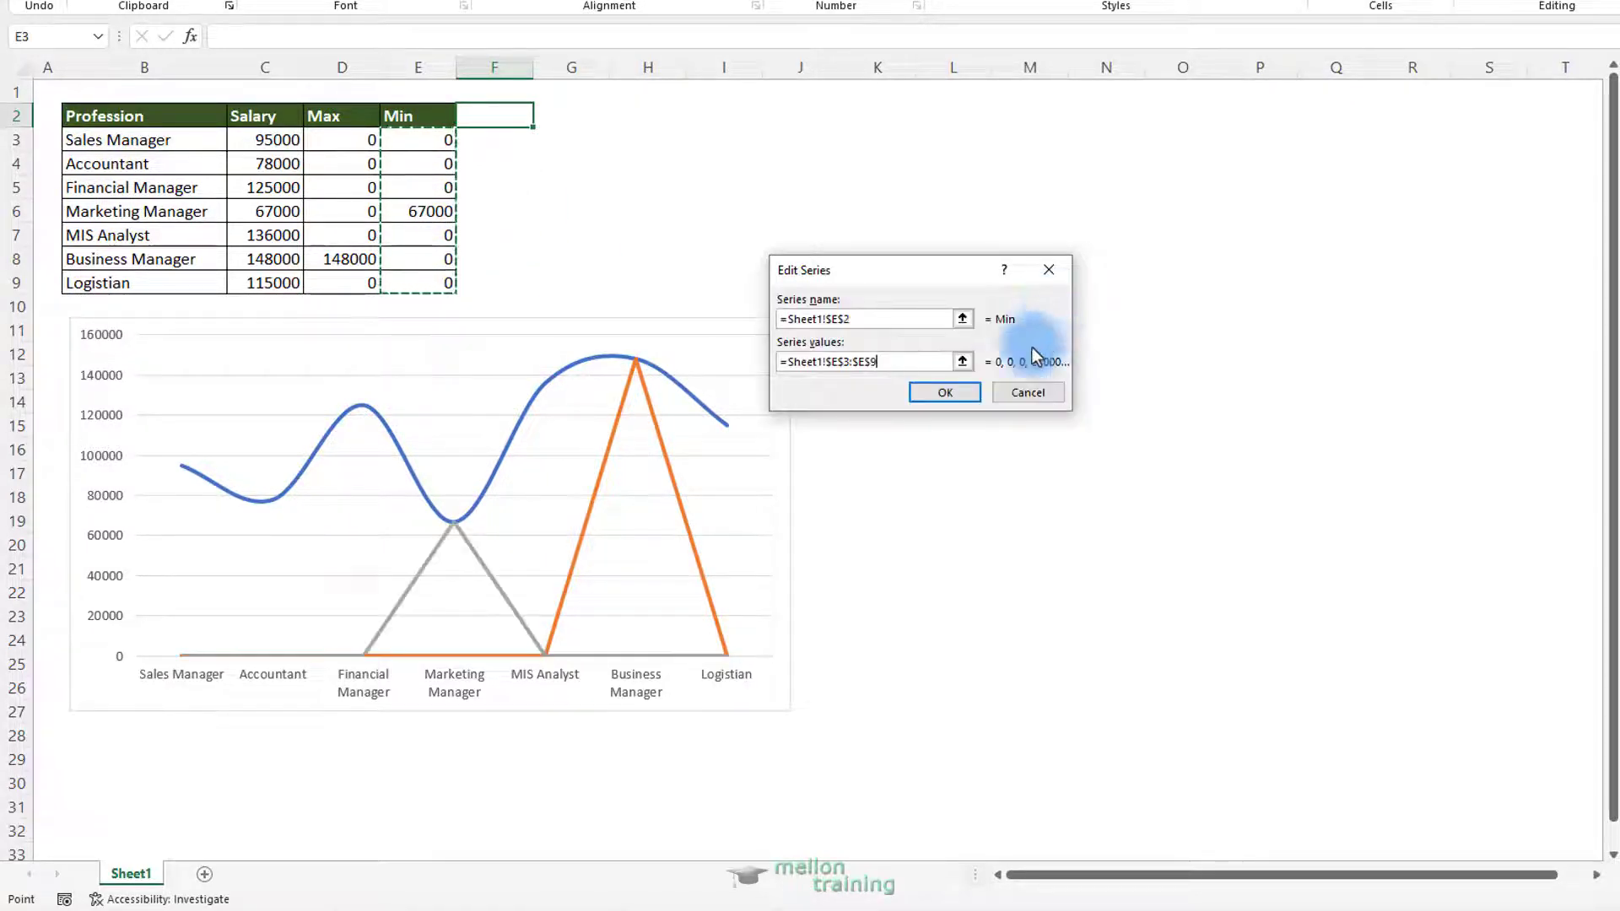
left_click(950, 393)
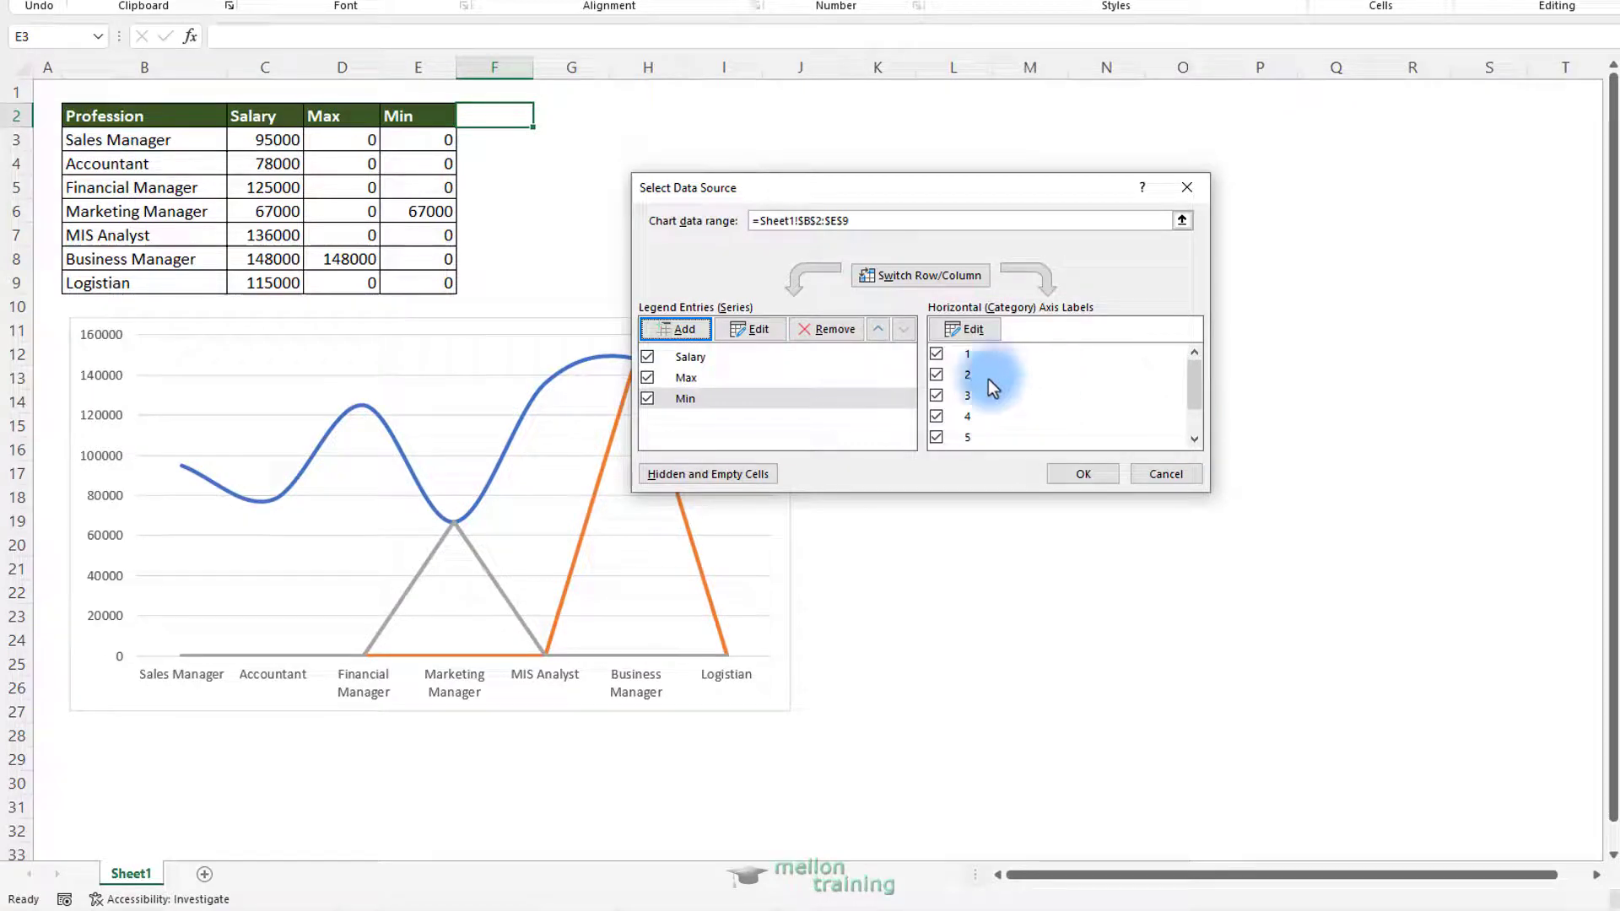
Set the horizontal axis labels to the profession names in B3:B9 and close Select Data Source
left_click(968, 334)
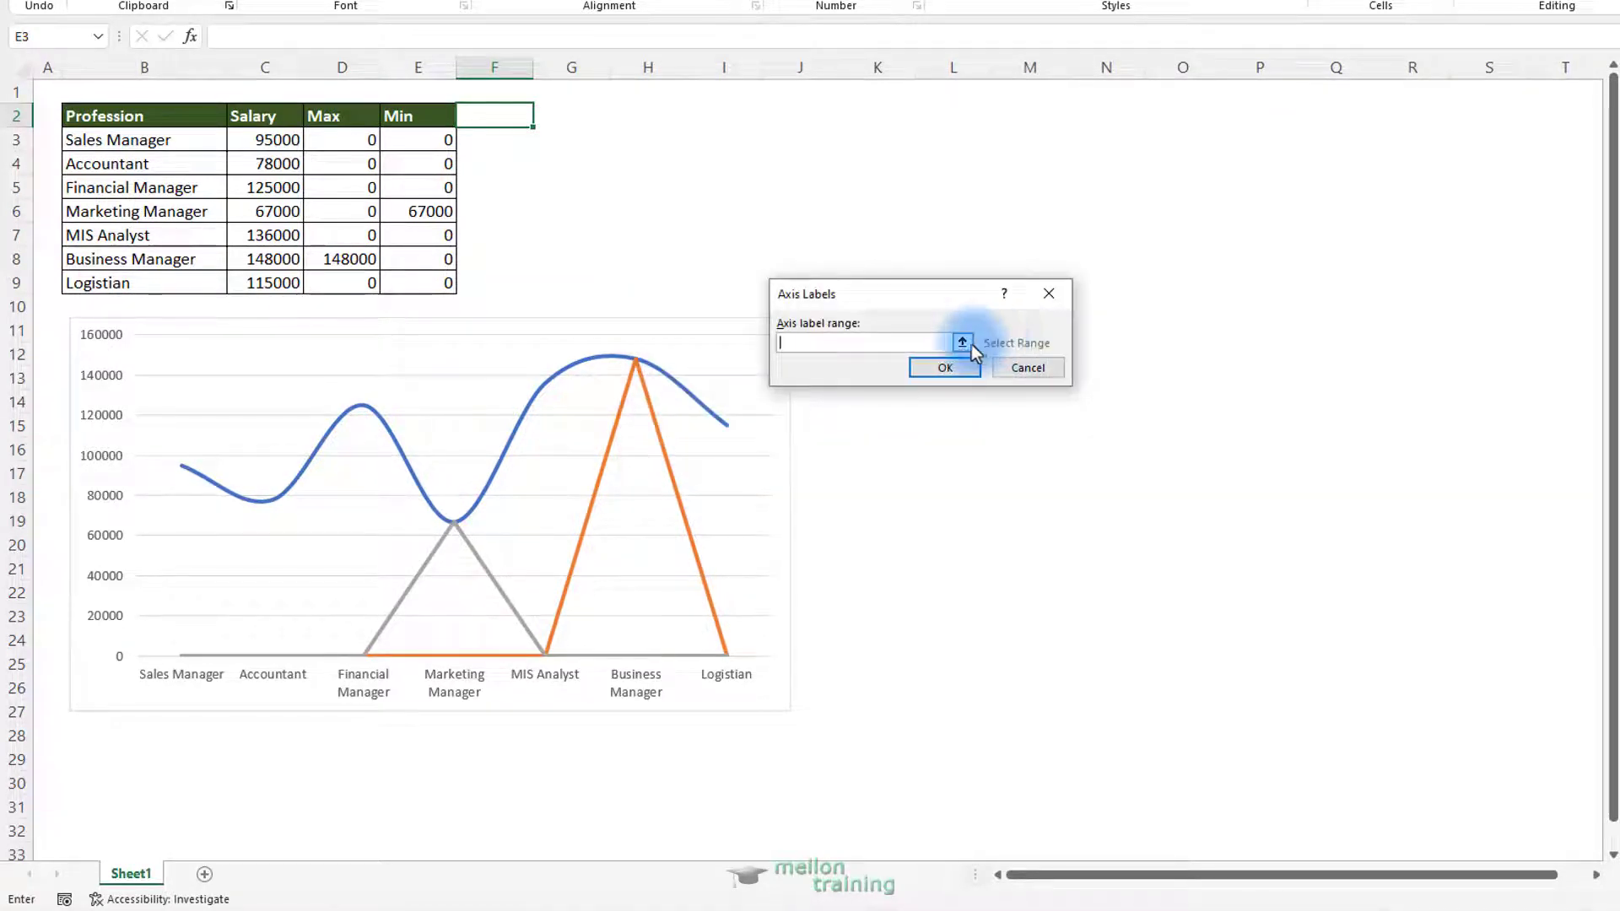
left_click(962, 343)
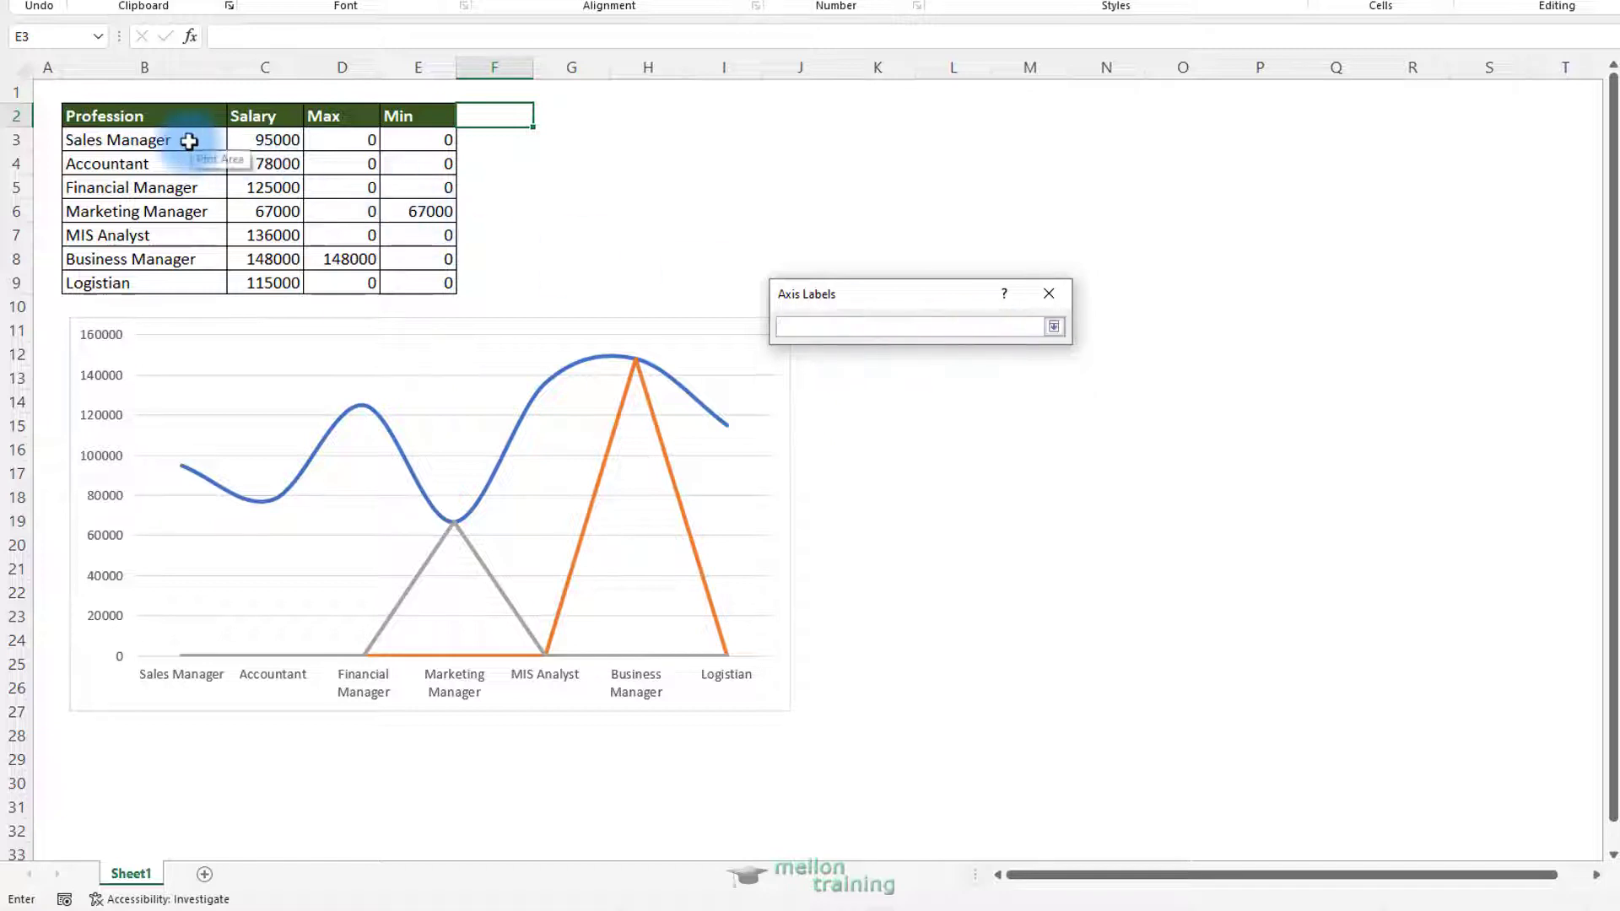
left_click_drag(187, 141, 174, 278)
left_click(1053, 327)
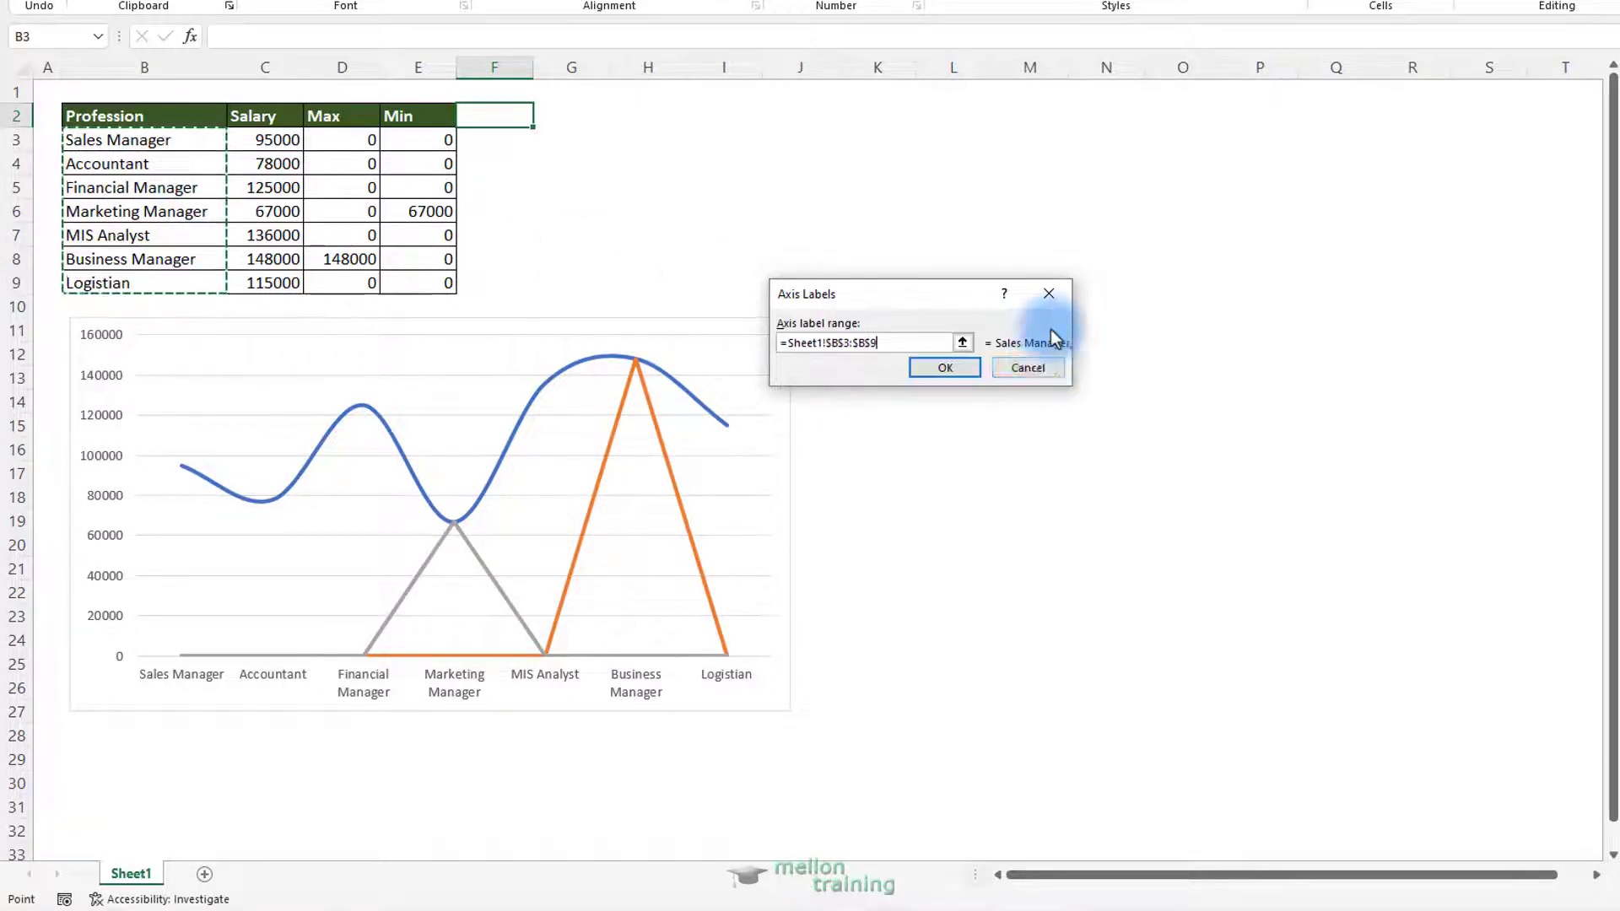
left_click(956, 363)
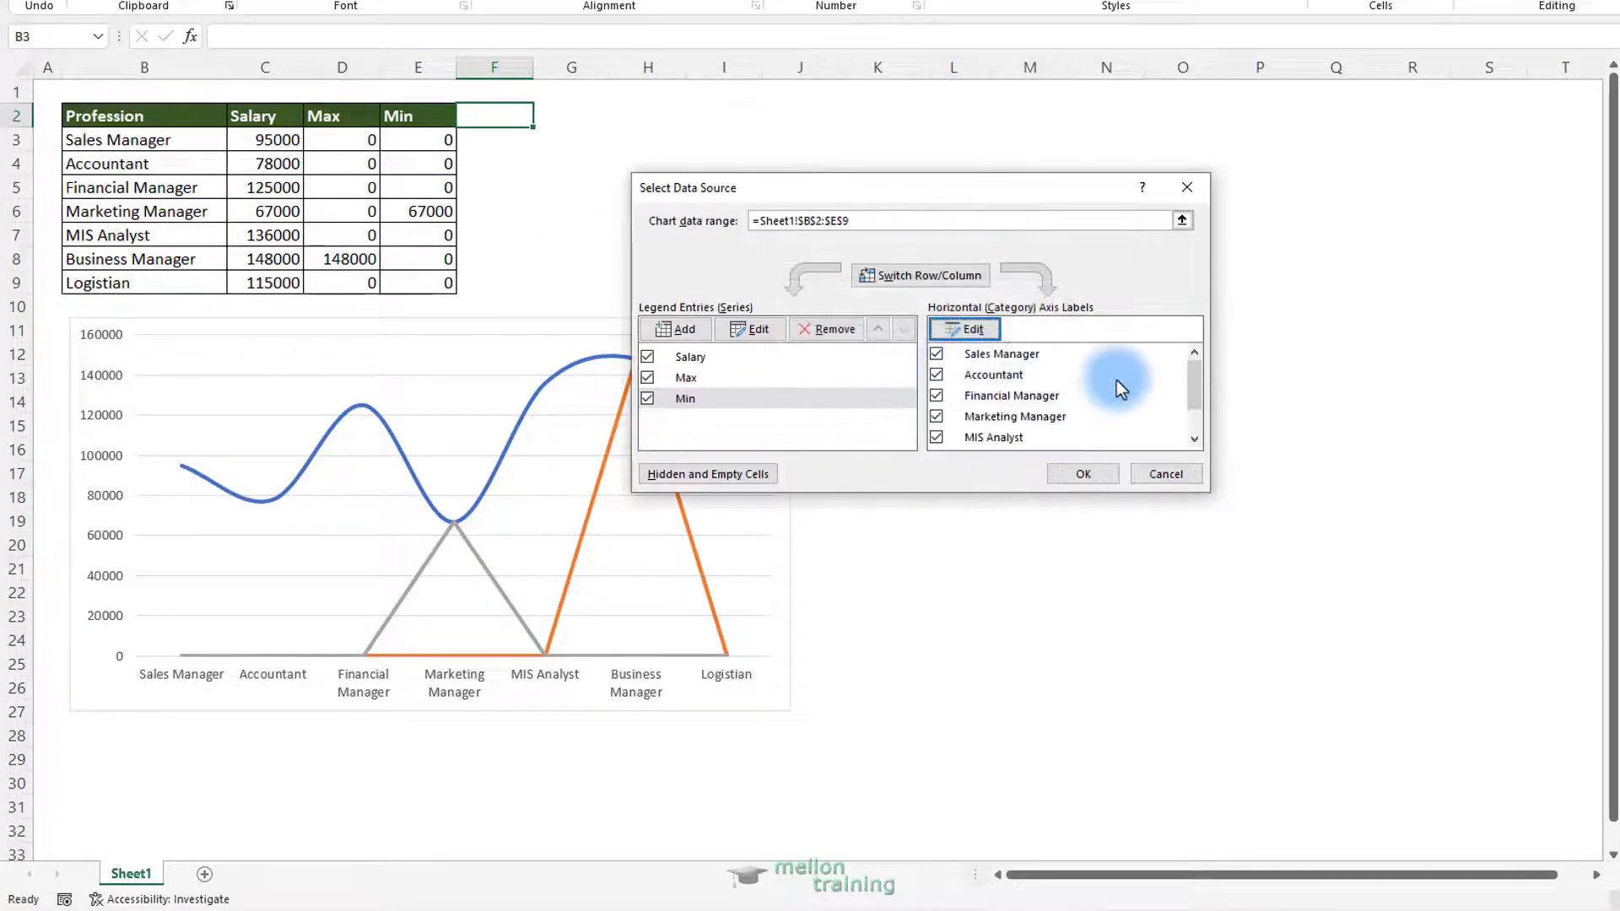
left_click(1093, 474)
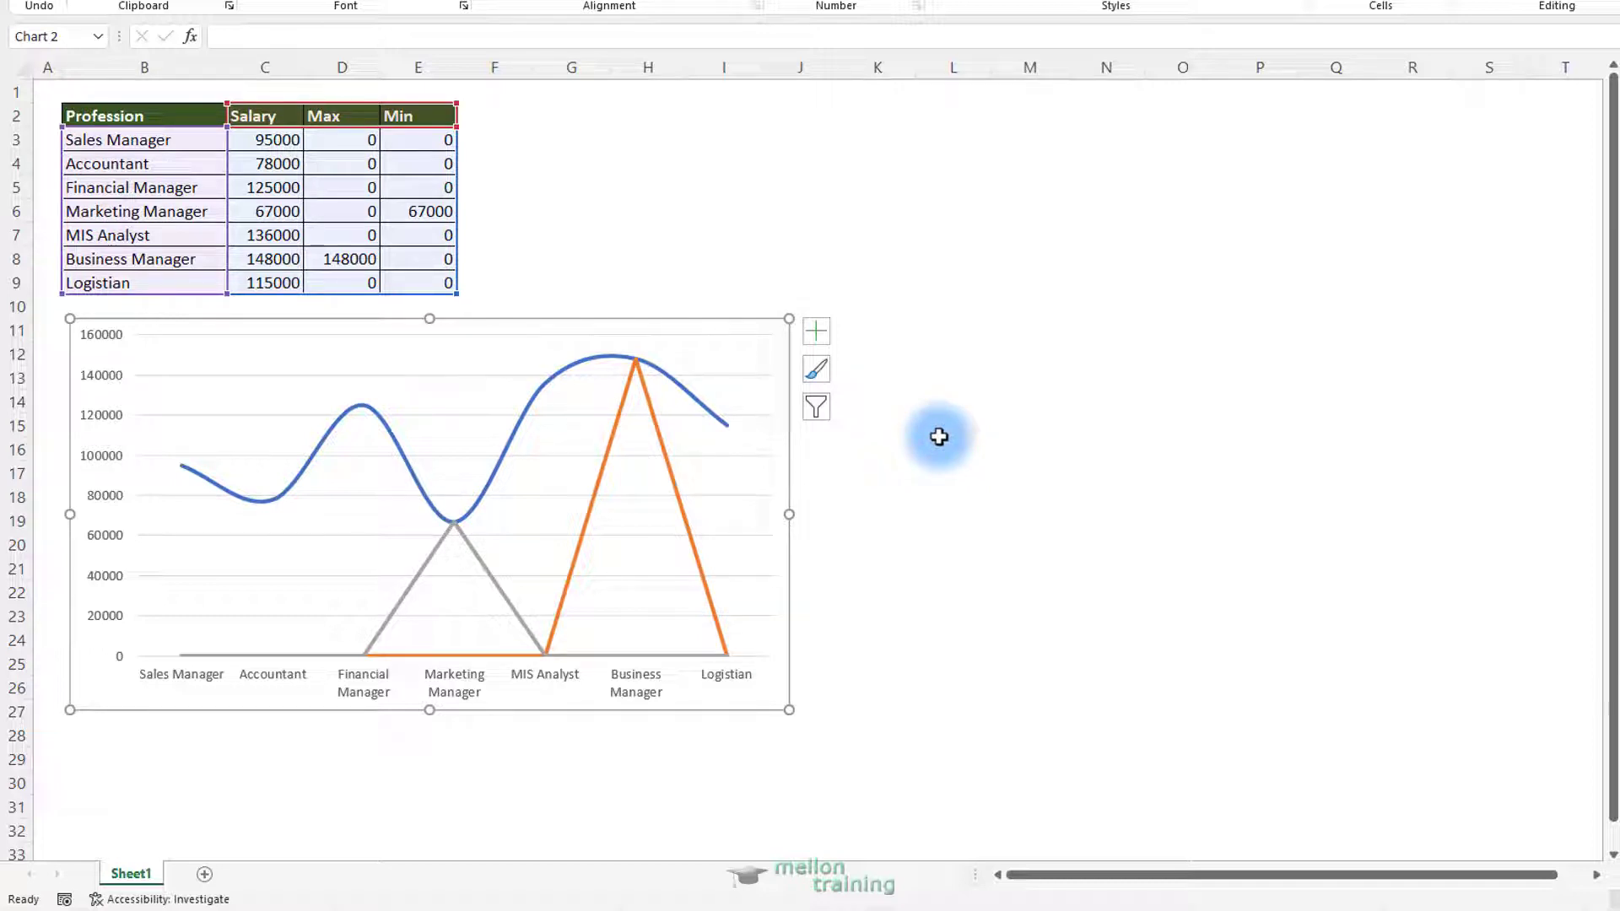
Change the chart to a Combo type with the Salary series shown as a line
right_click(783, 327)
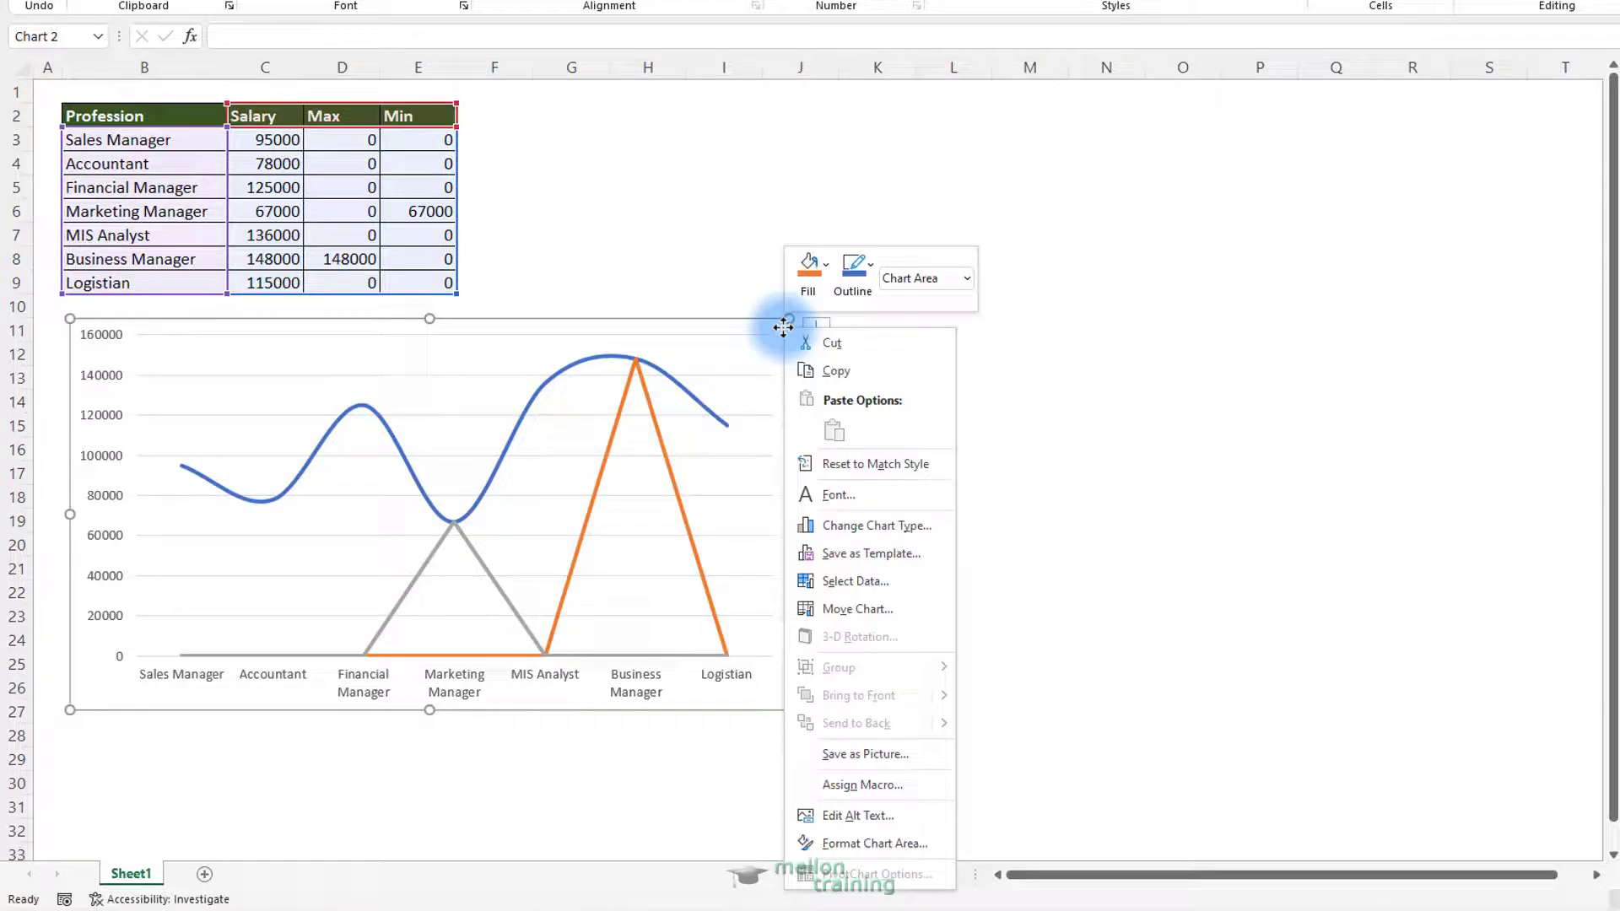
left_click(919, 528)
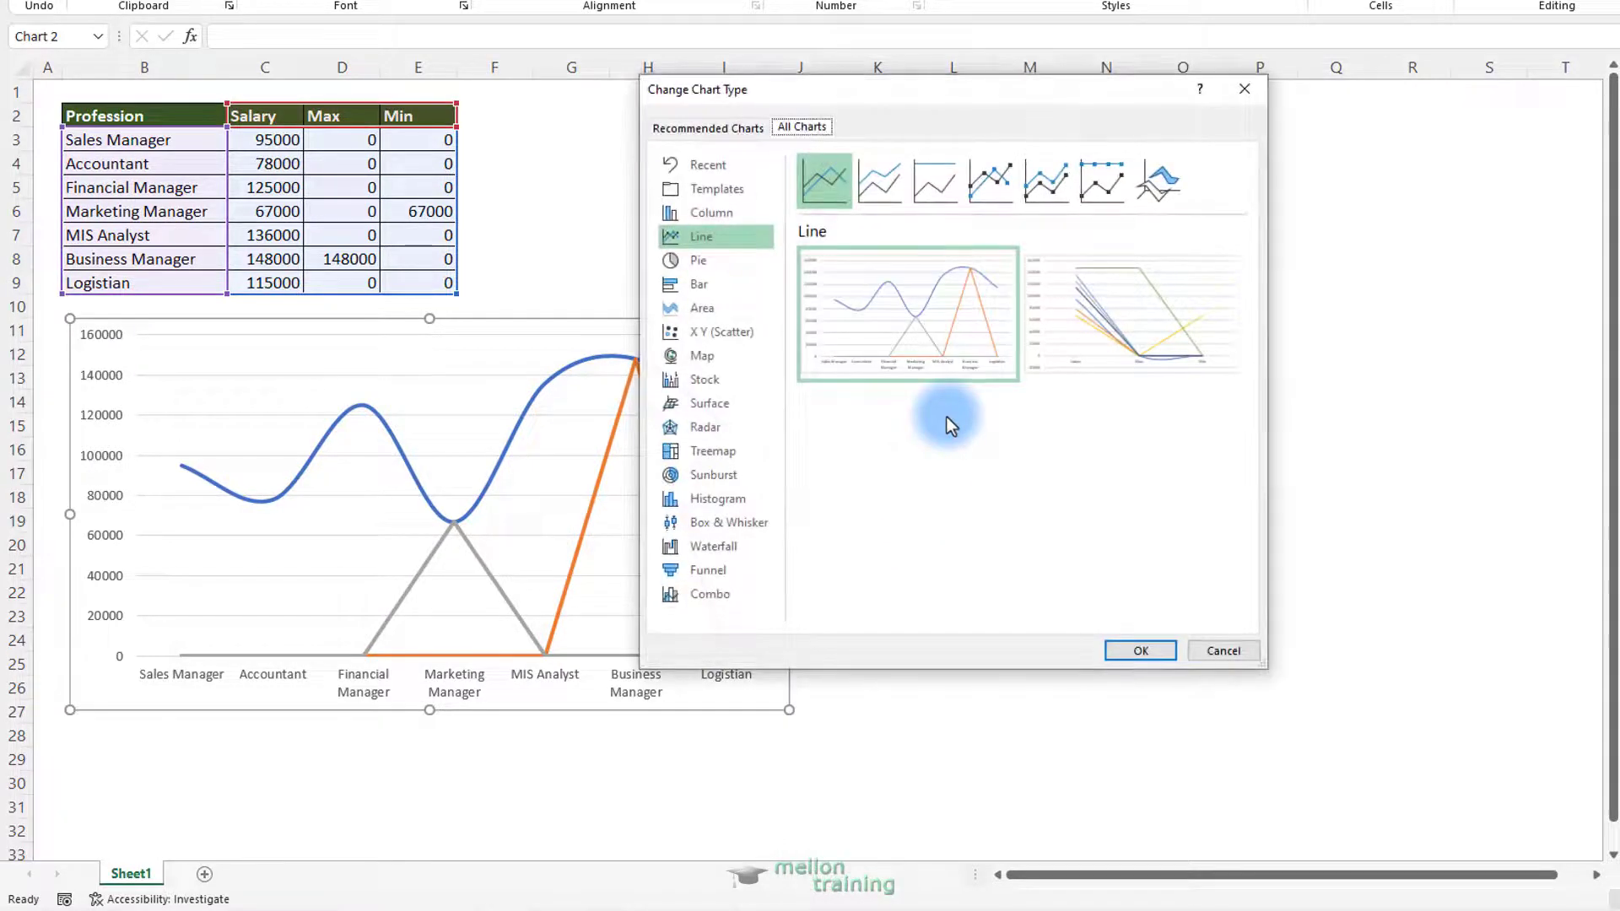
left_click(709, 594)
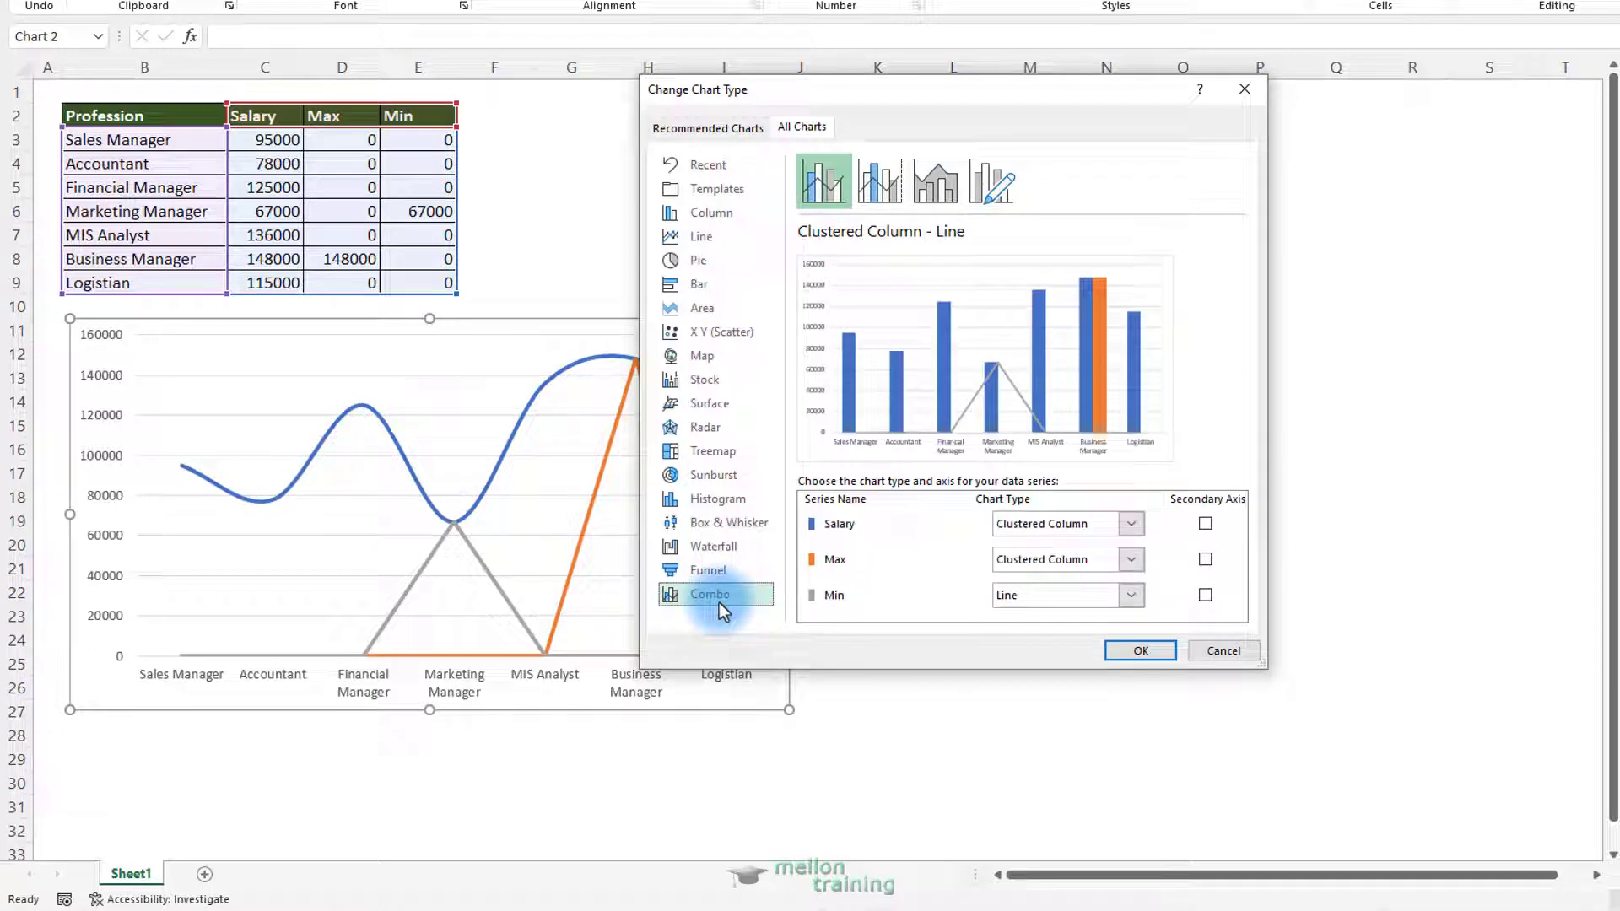
left_click(1136, 523)
left_click(1015, 328)
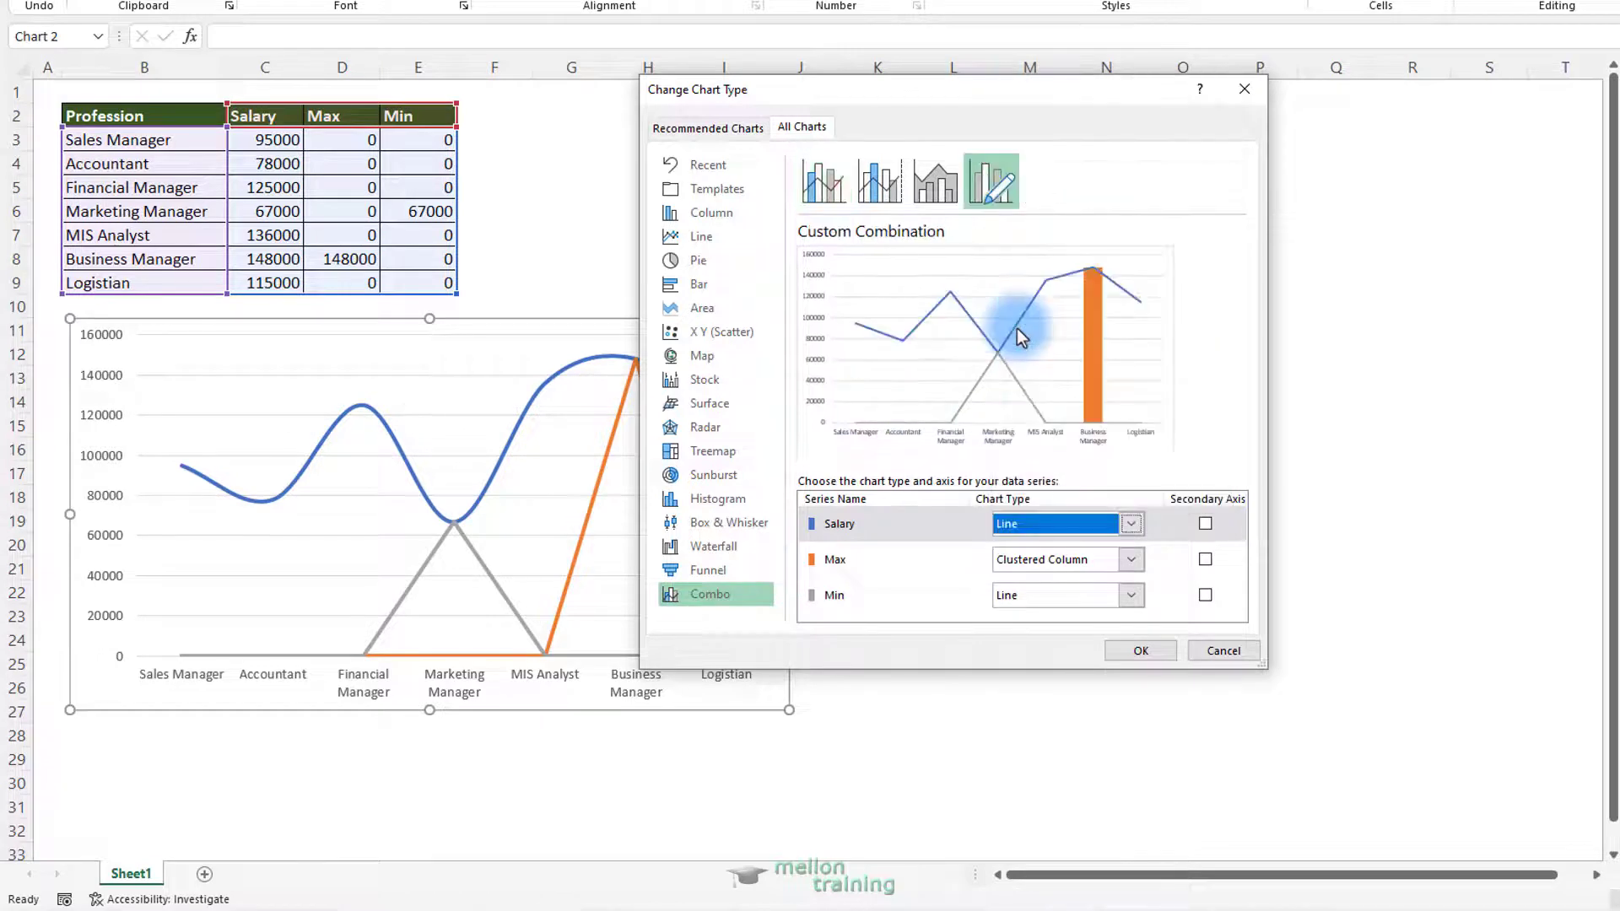
Make Max and Min scatter series on the primary axis and apply the change
left_click(1135, 560)
scroll(1166, 417, "down", 4)
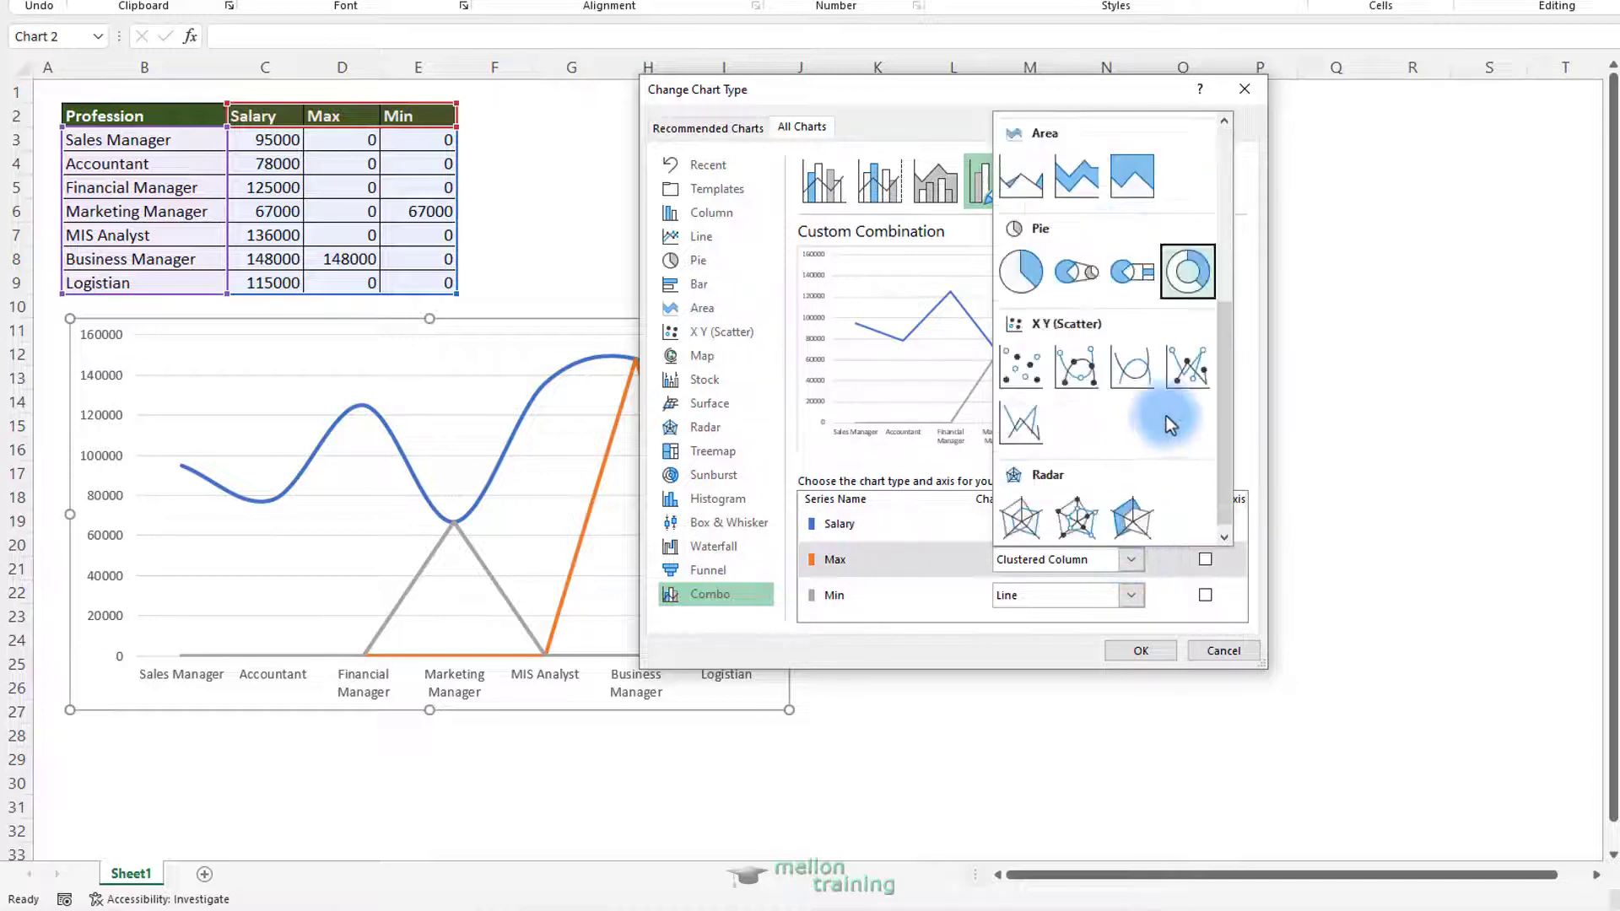
left_click(1022, 378)
left_click(1132, 596)
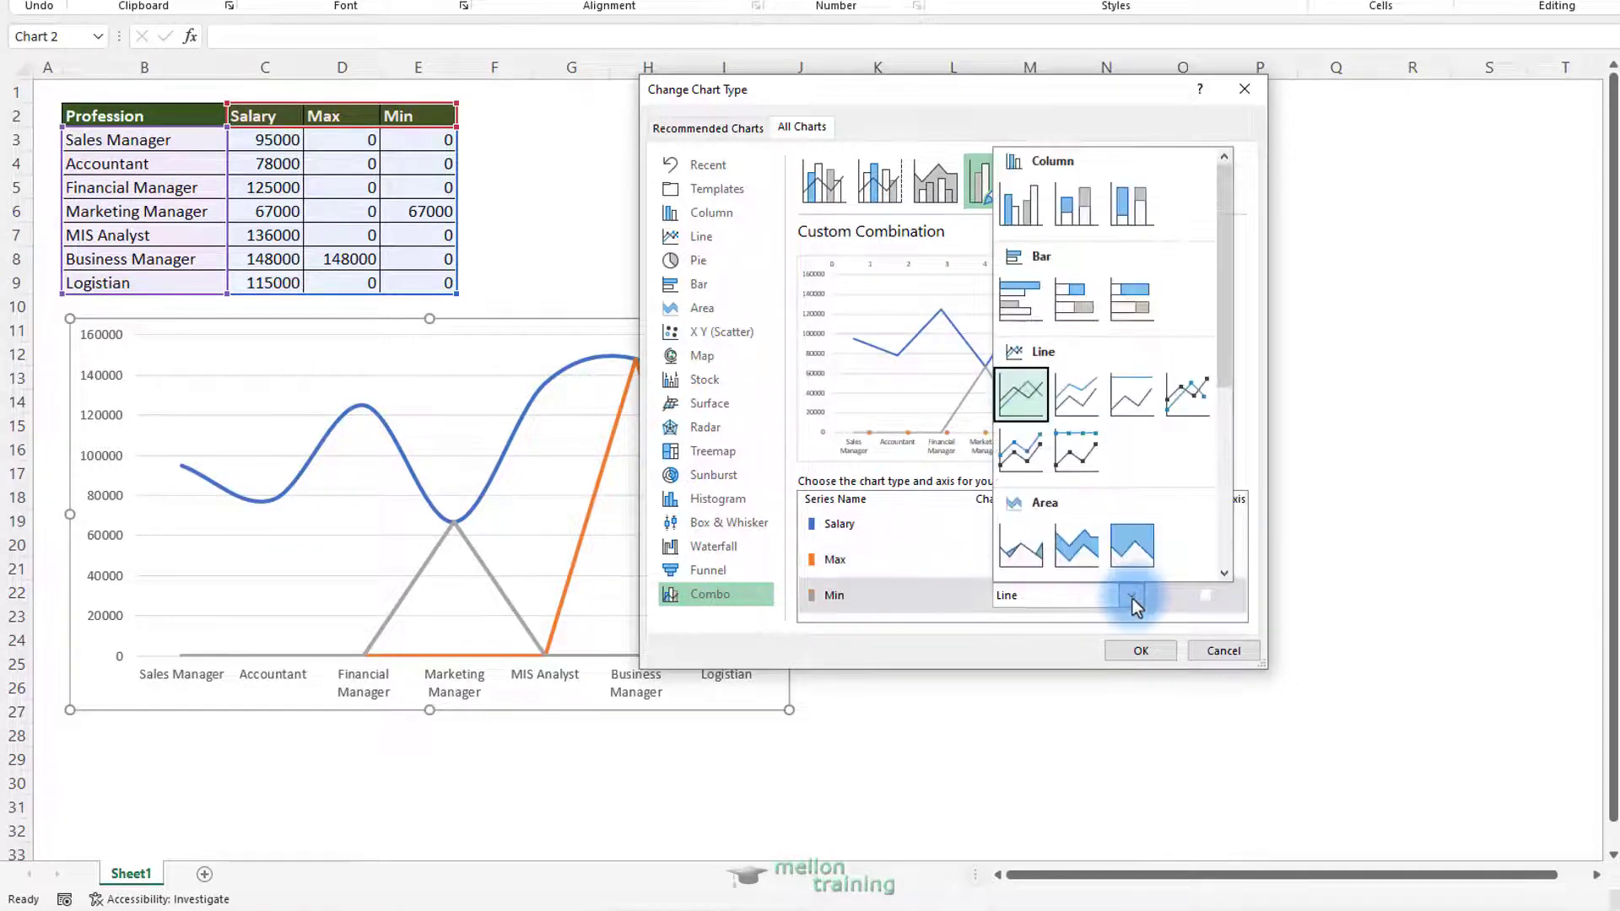
scroll(1042, 489, "down", 3)
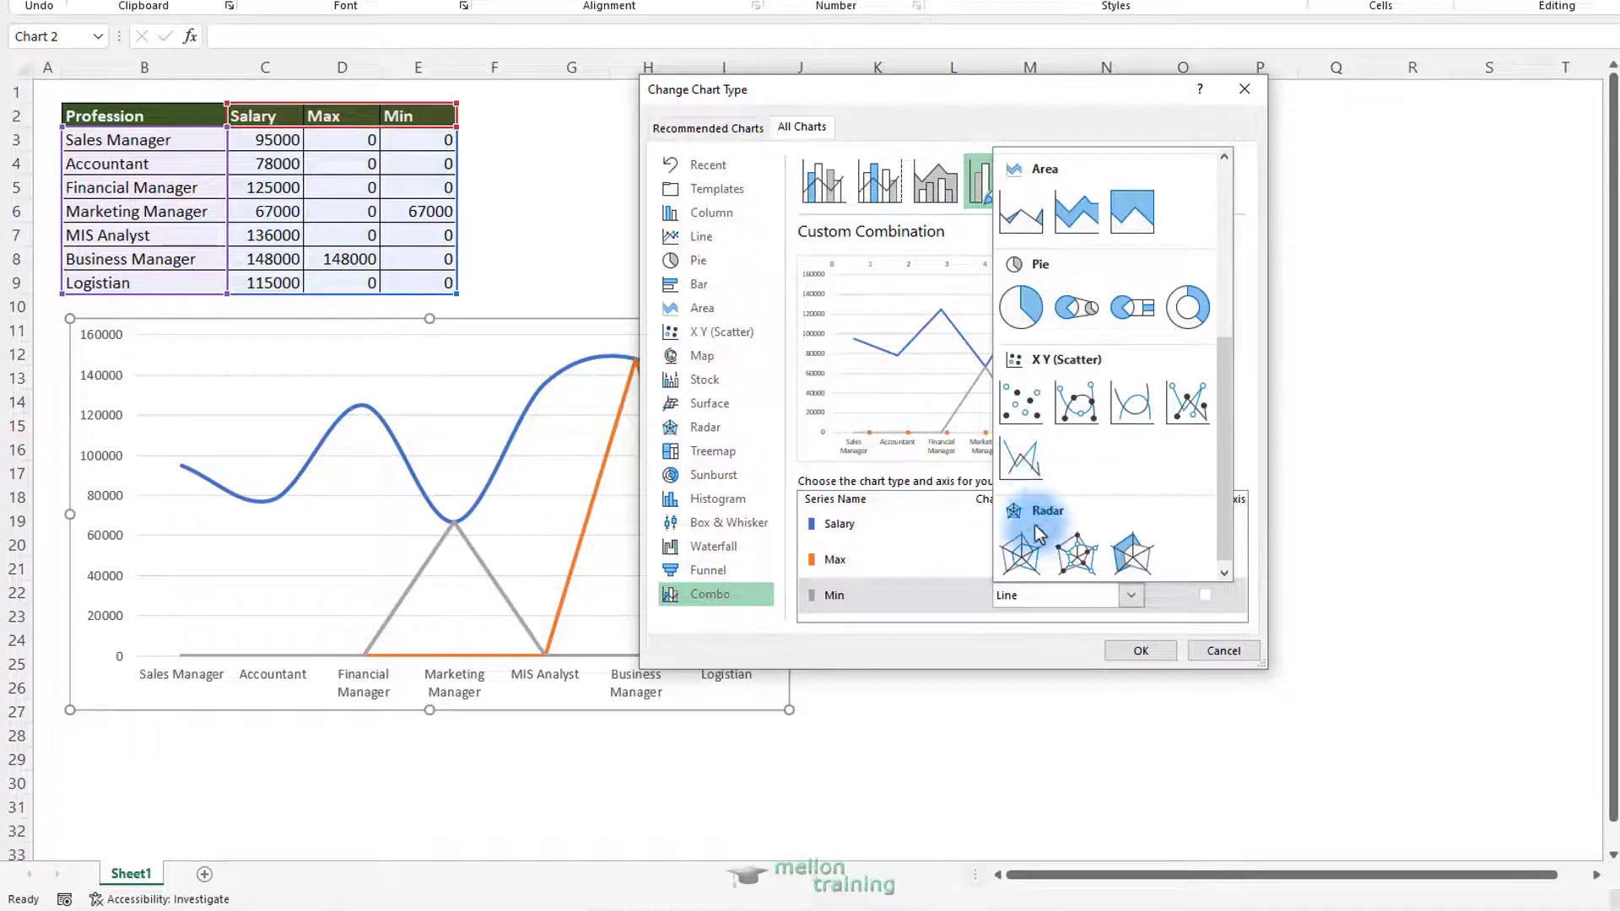
left_click(1023, 397)
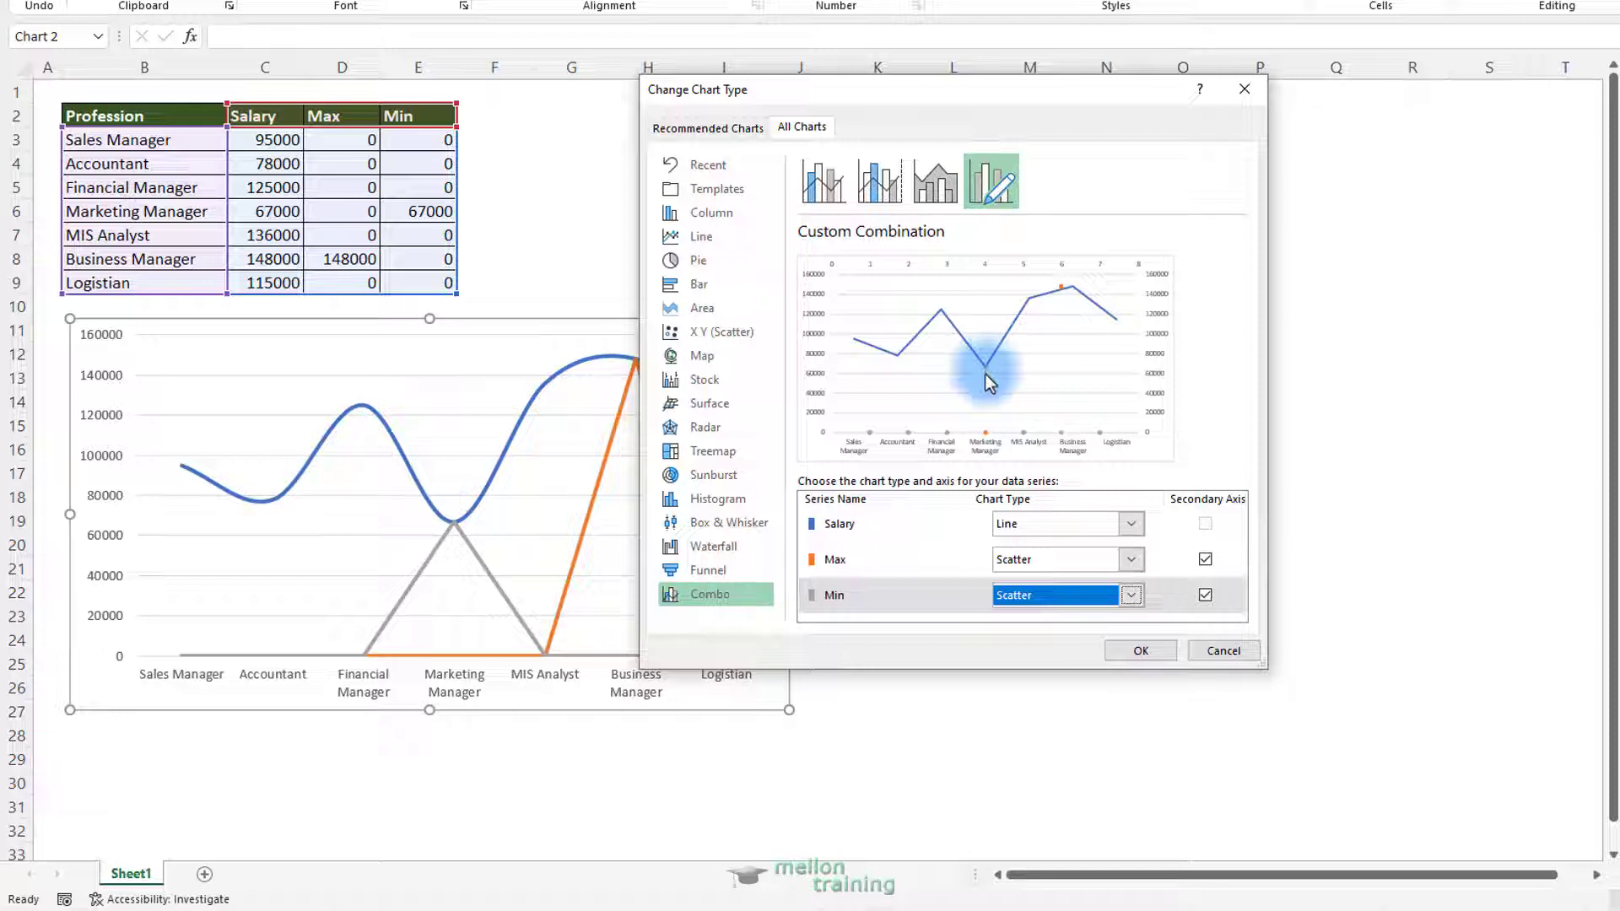
left_click(1204, 560)
left_click(1205, 594)
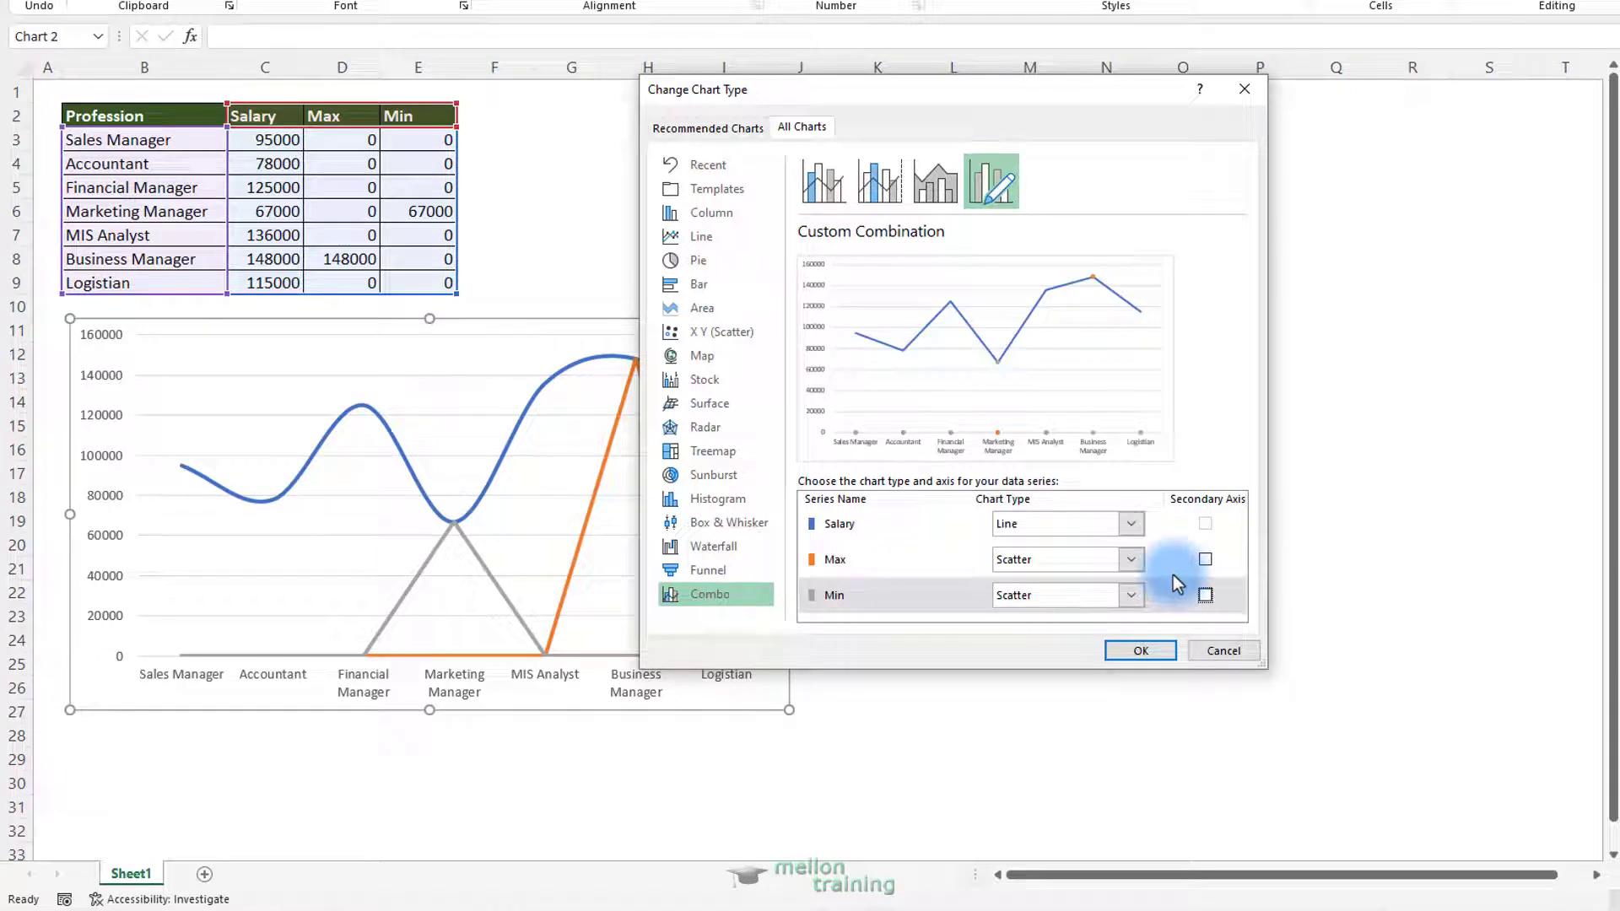
left_click(1140, 650)
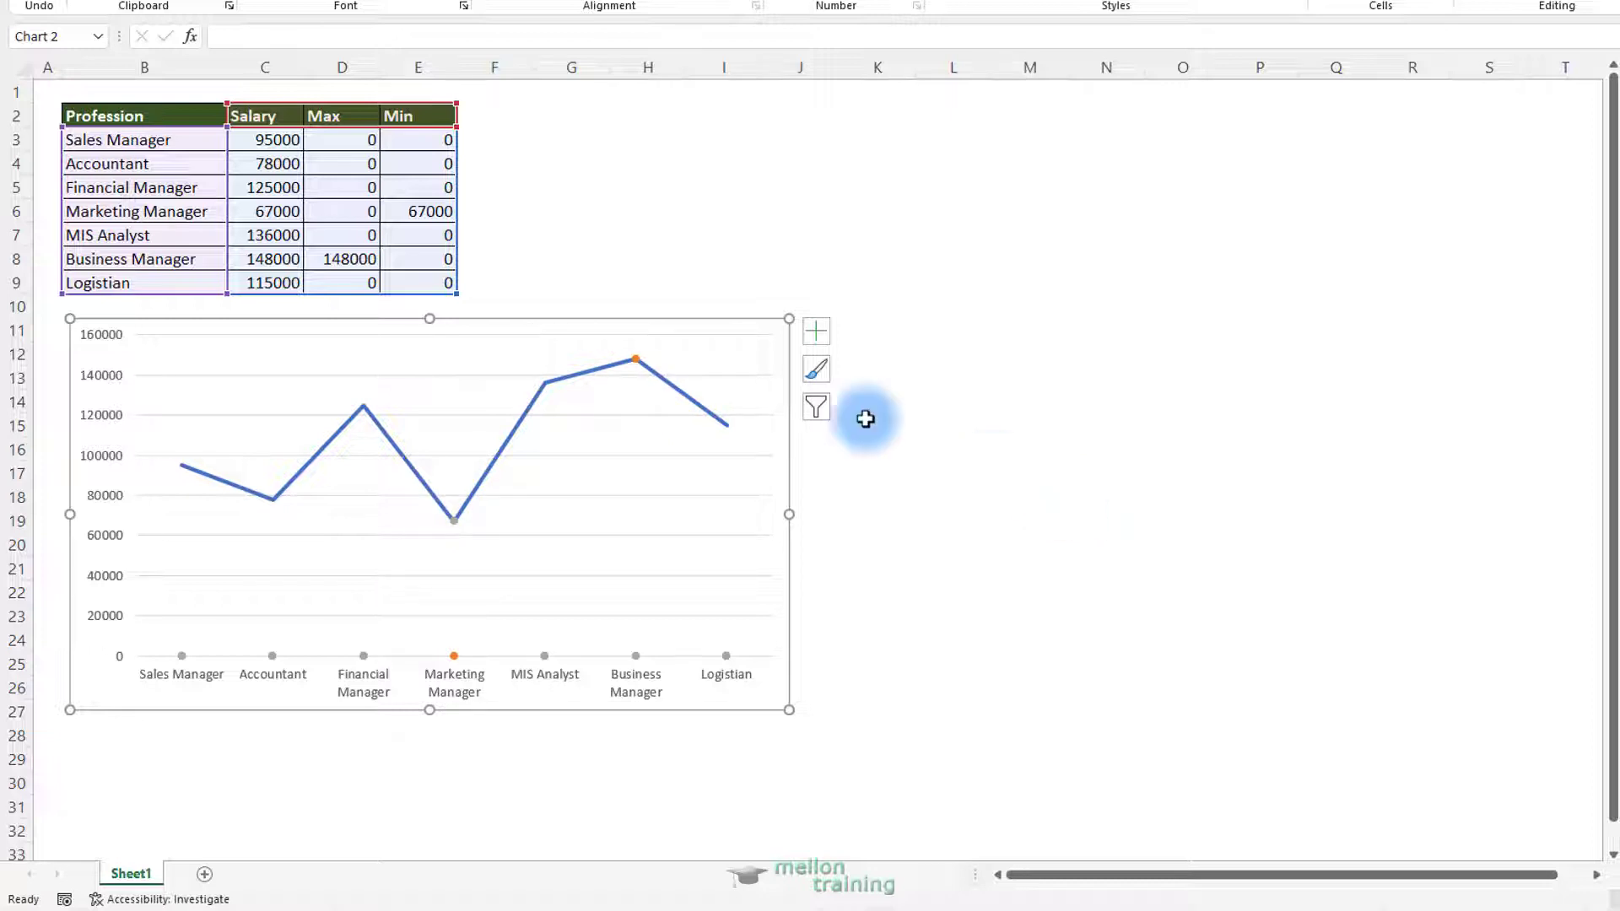
left_click(256, 165)
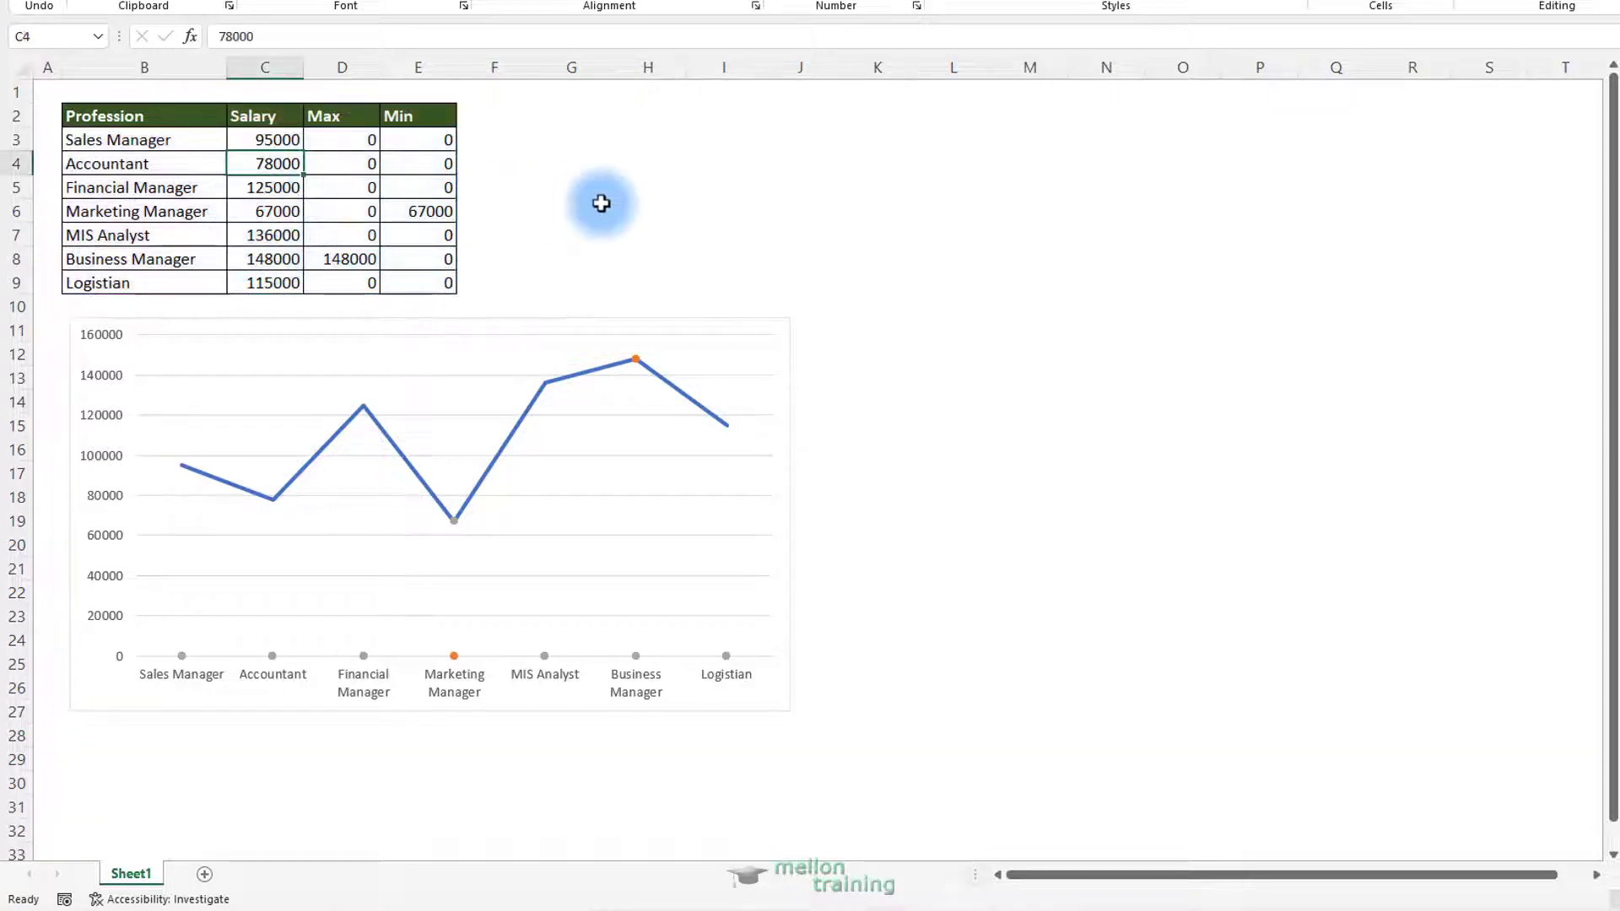
type("50000")
key("Return")
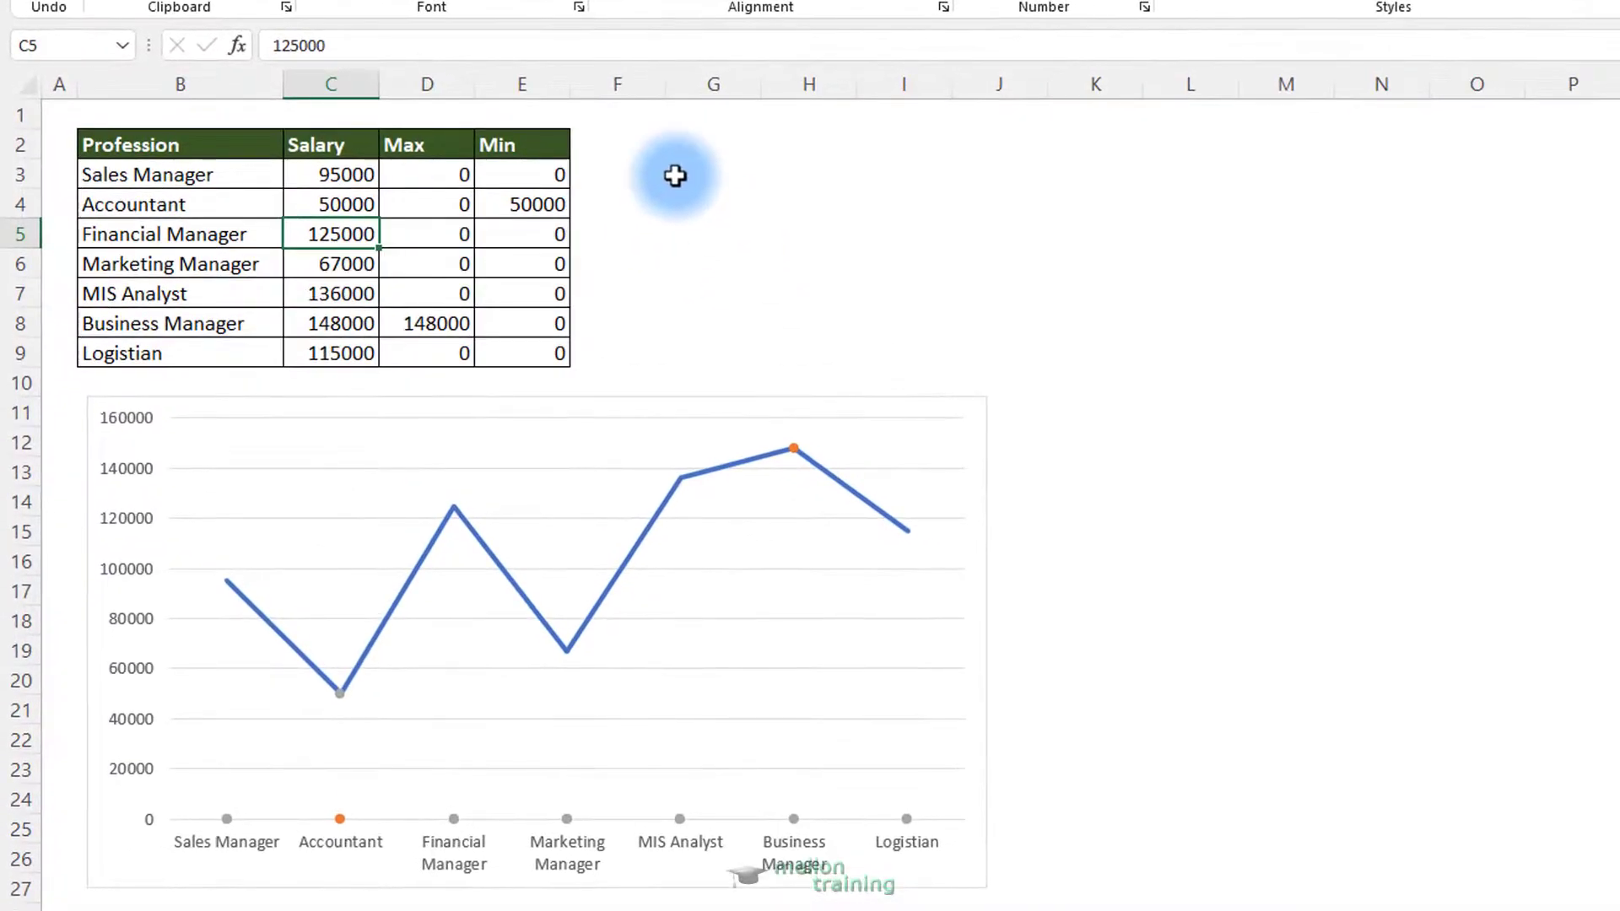
key("ctrl+z")
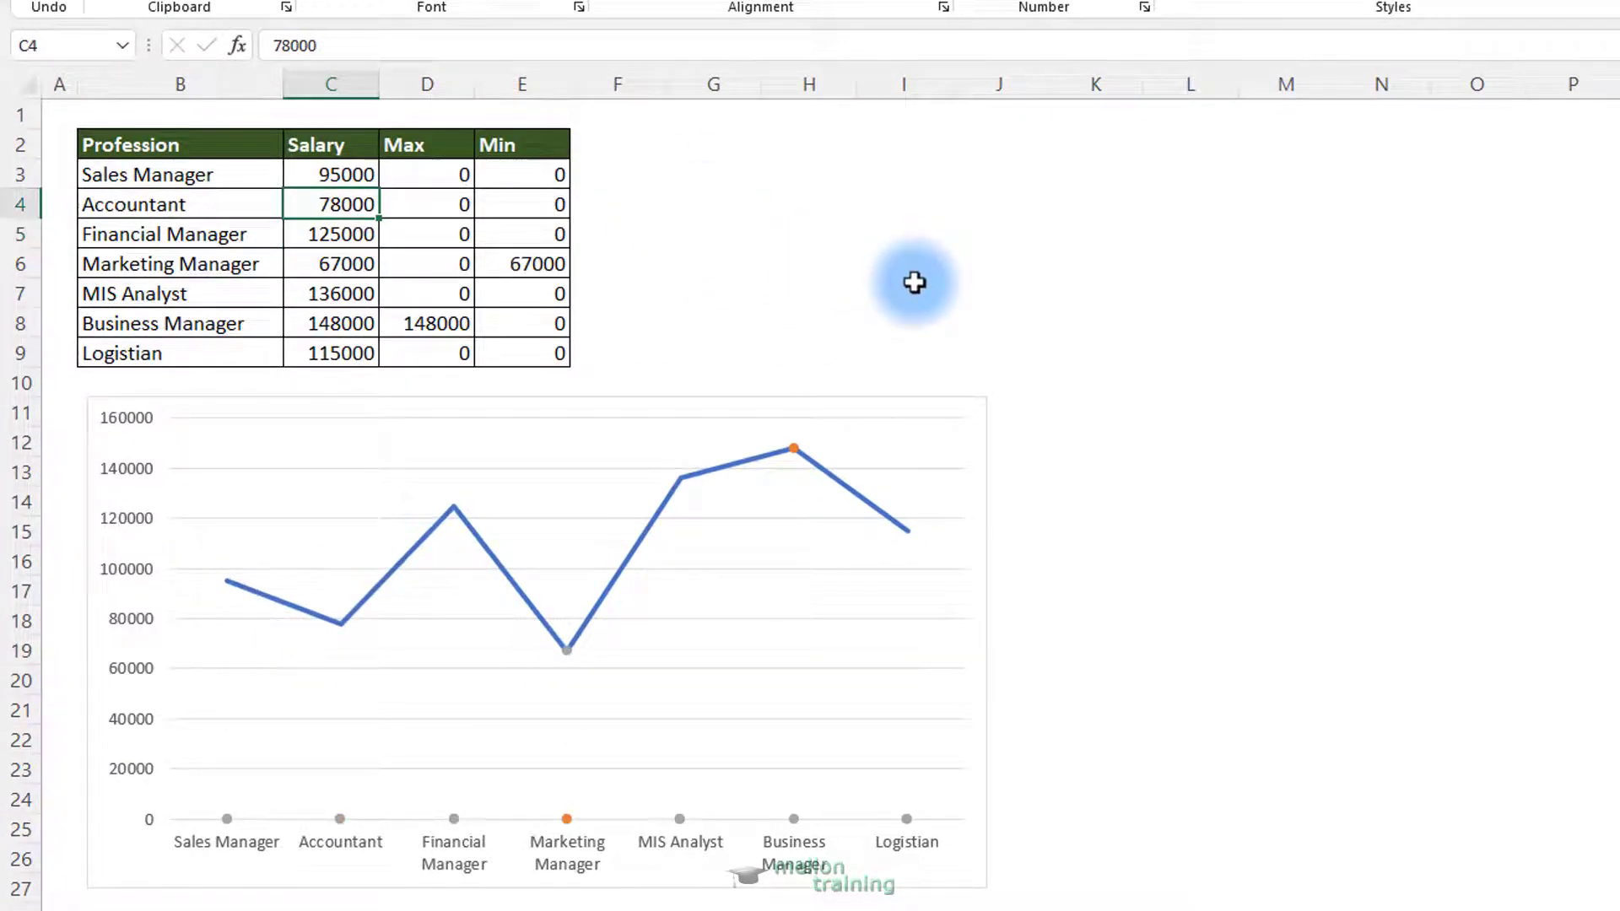
left_click(450, 180)
Make D3's Max formula return NA() instead of 0 and fill it down to D9
left_click(494, 46)
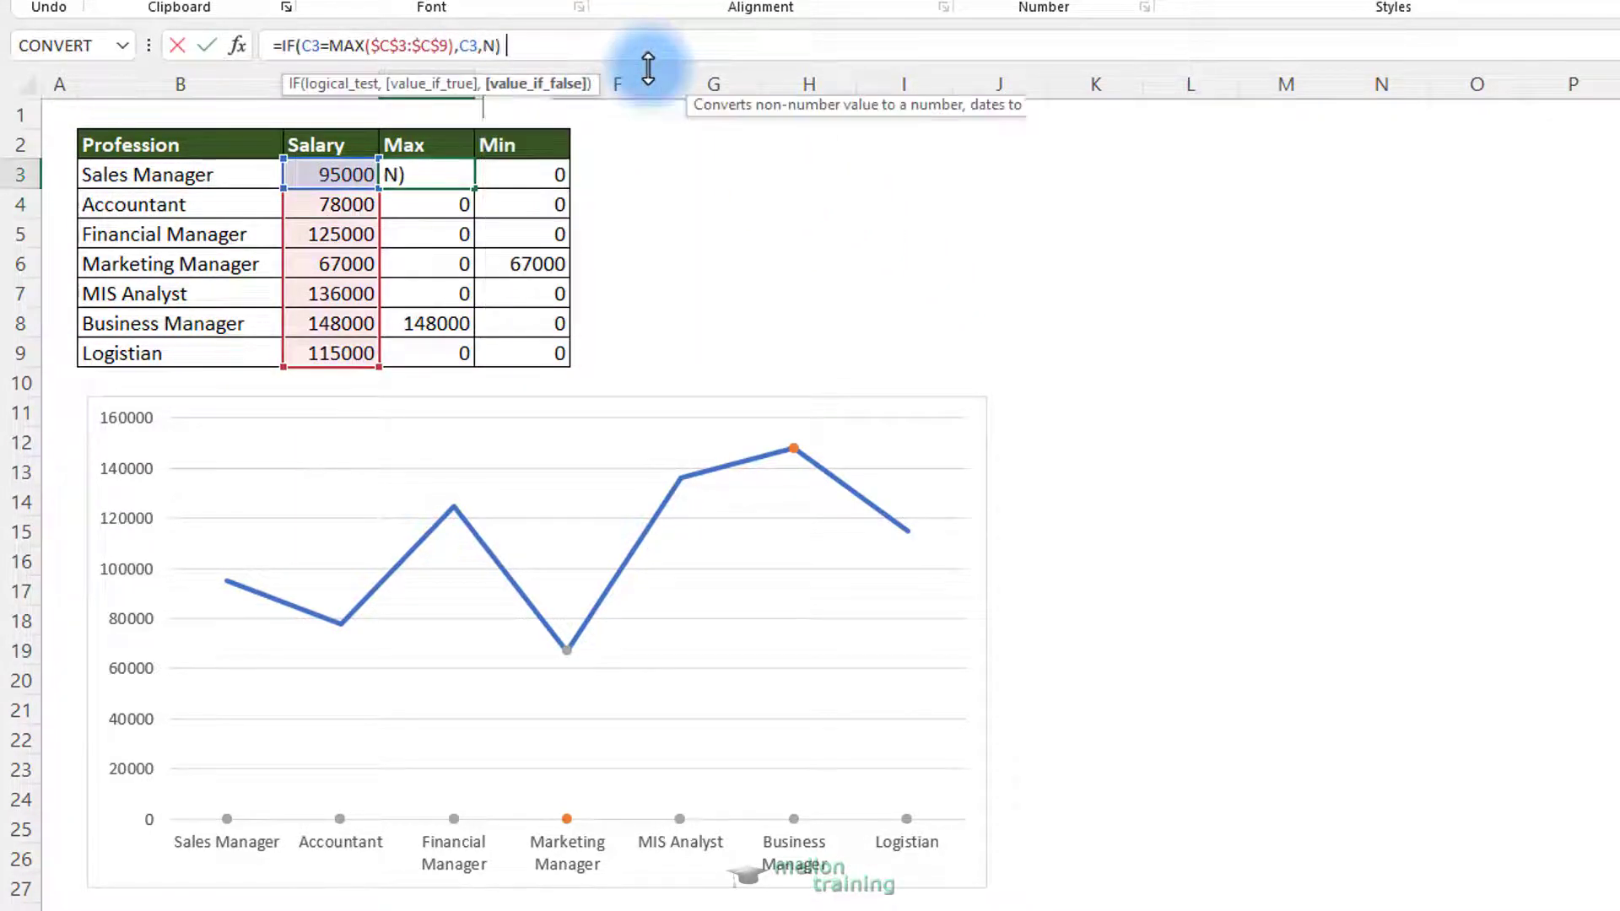
type("()")
key("Return")
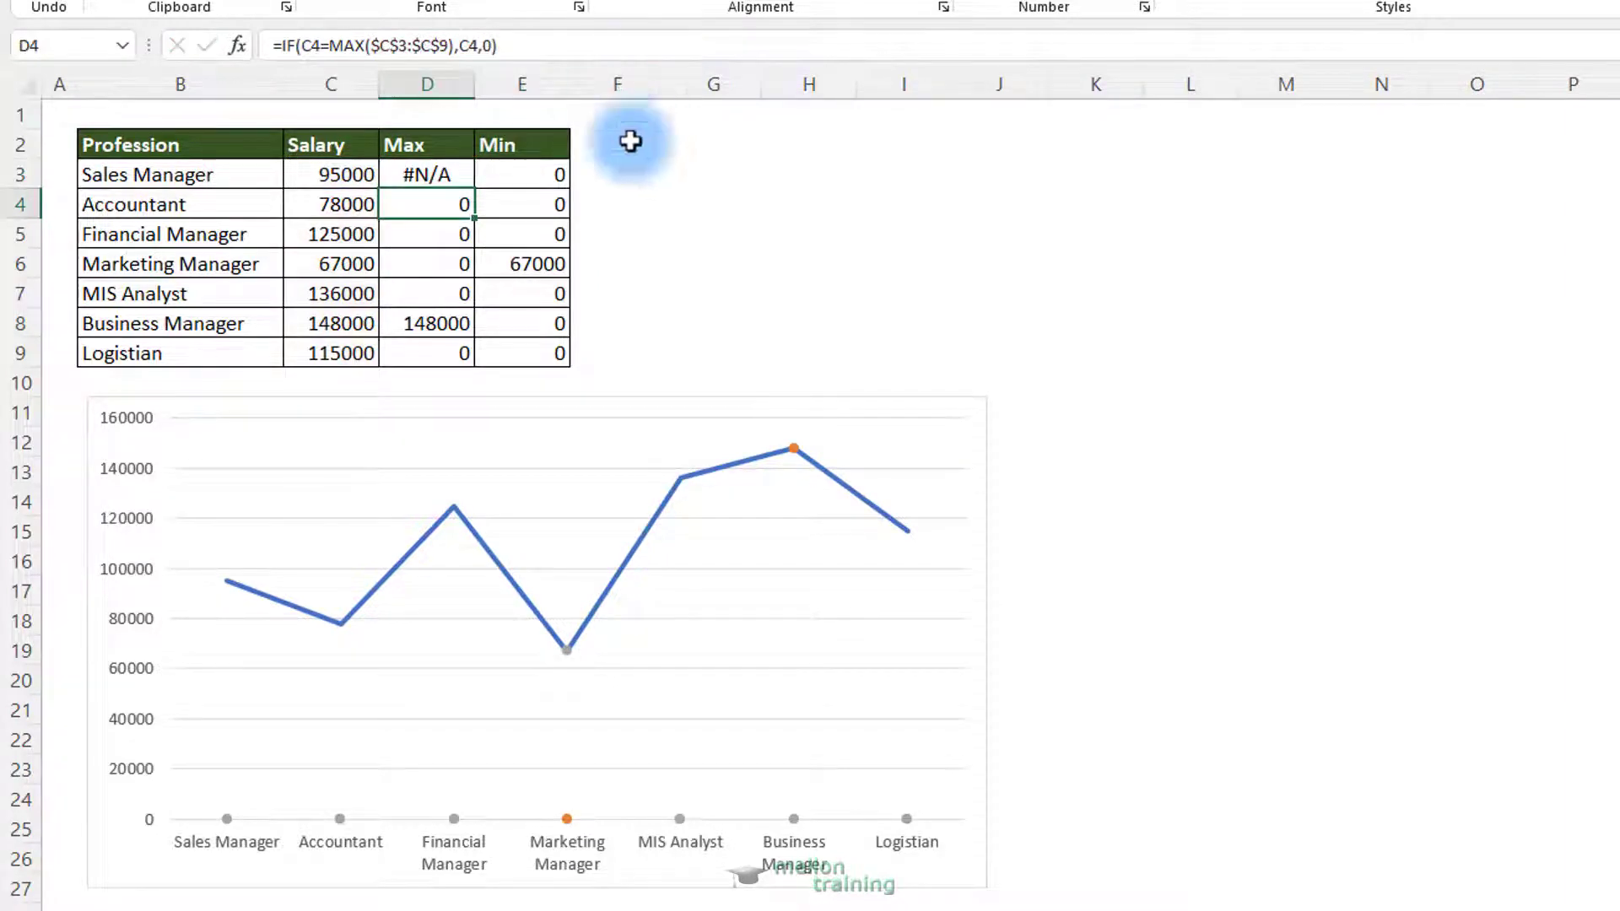
left_click(448, 173)
left_click_drag(474, 189, 475, 364)
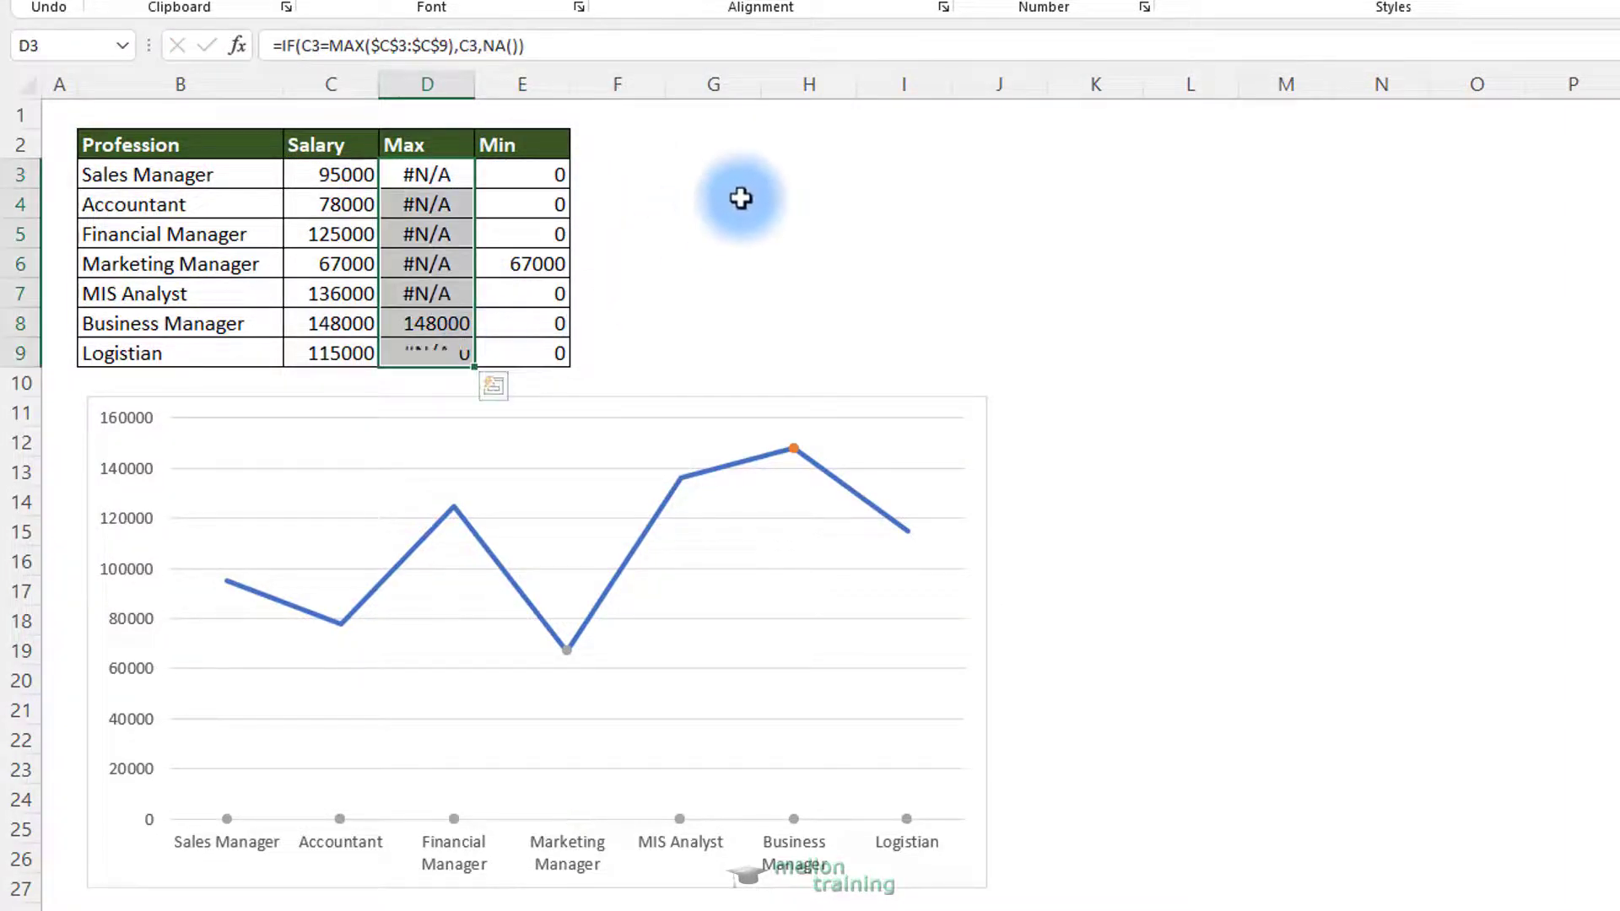
Make E3's Min formula return NA() instead of 0 and fill it down to E9
left_click(547, 172)
double_click(548, 172)
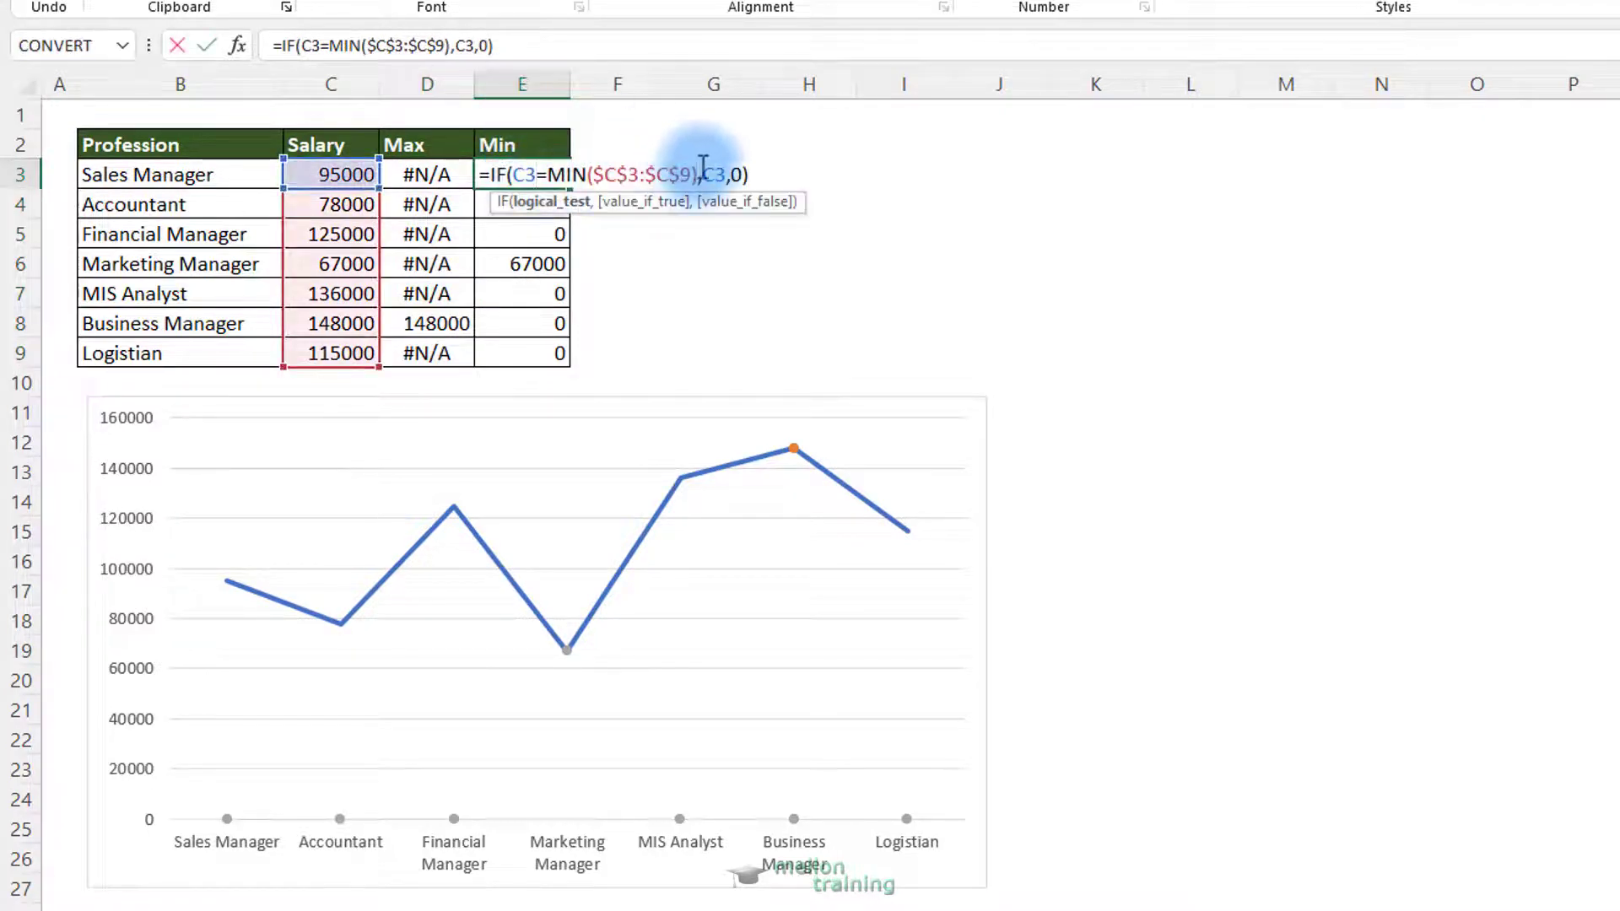
left_click(496, 48)
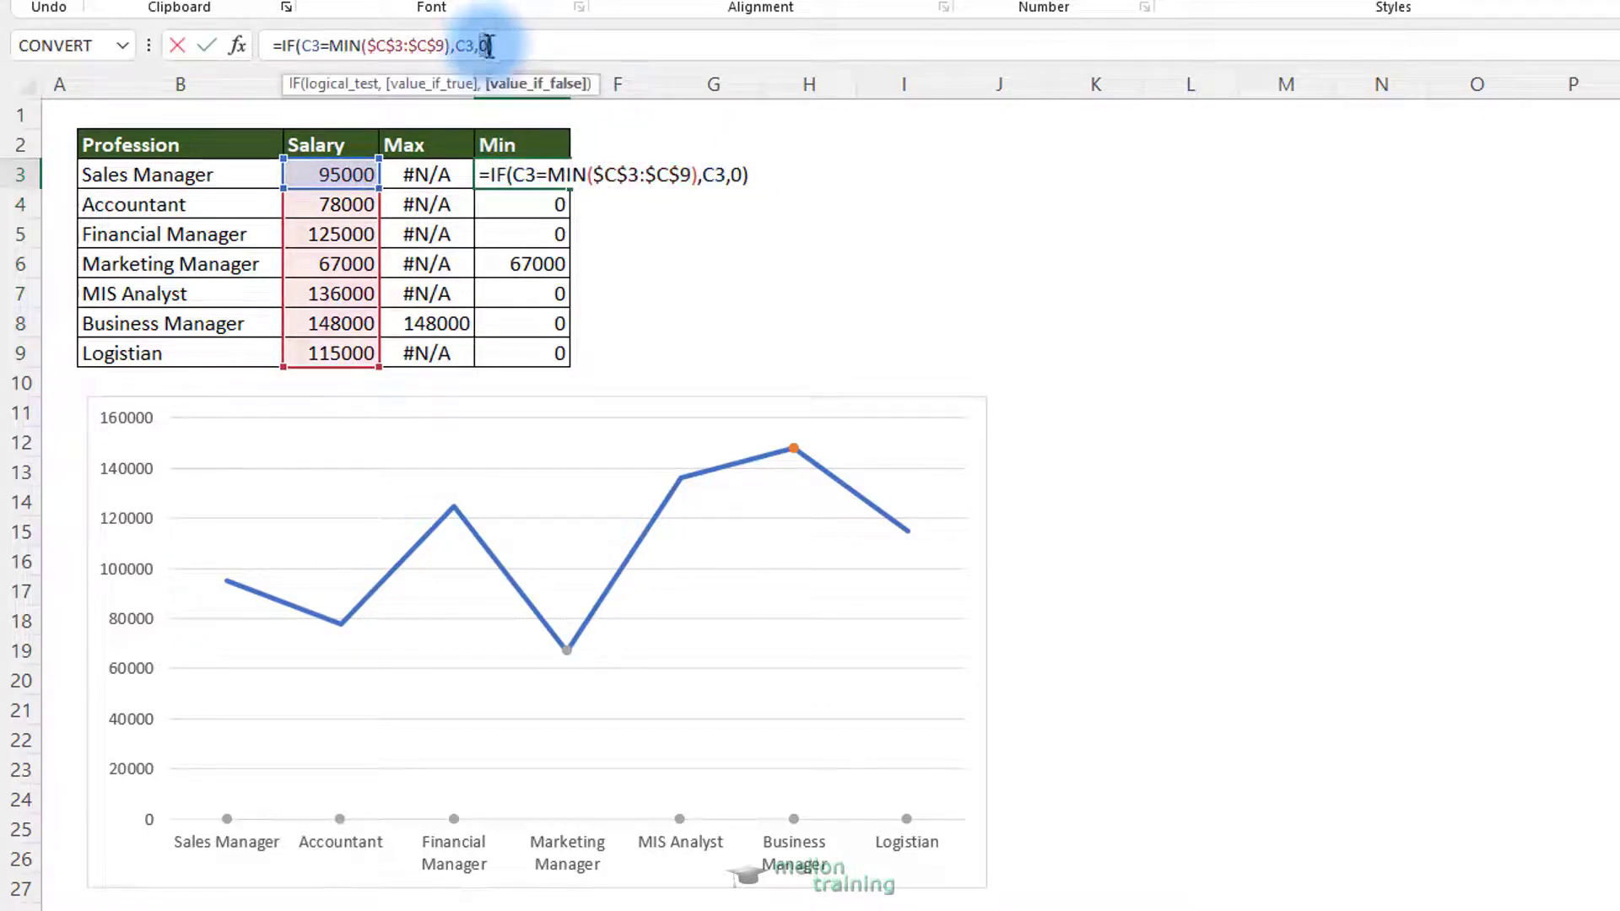
type("NA()")
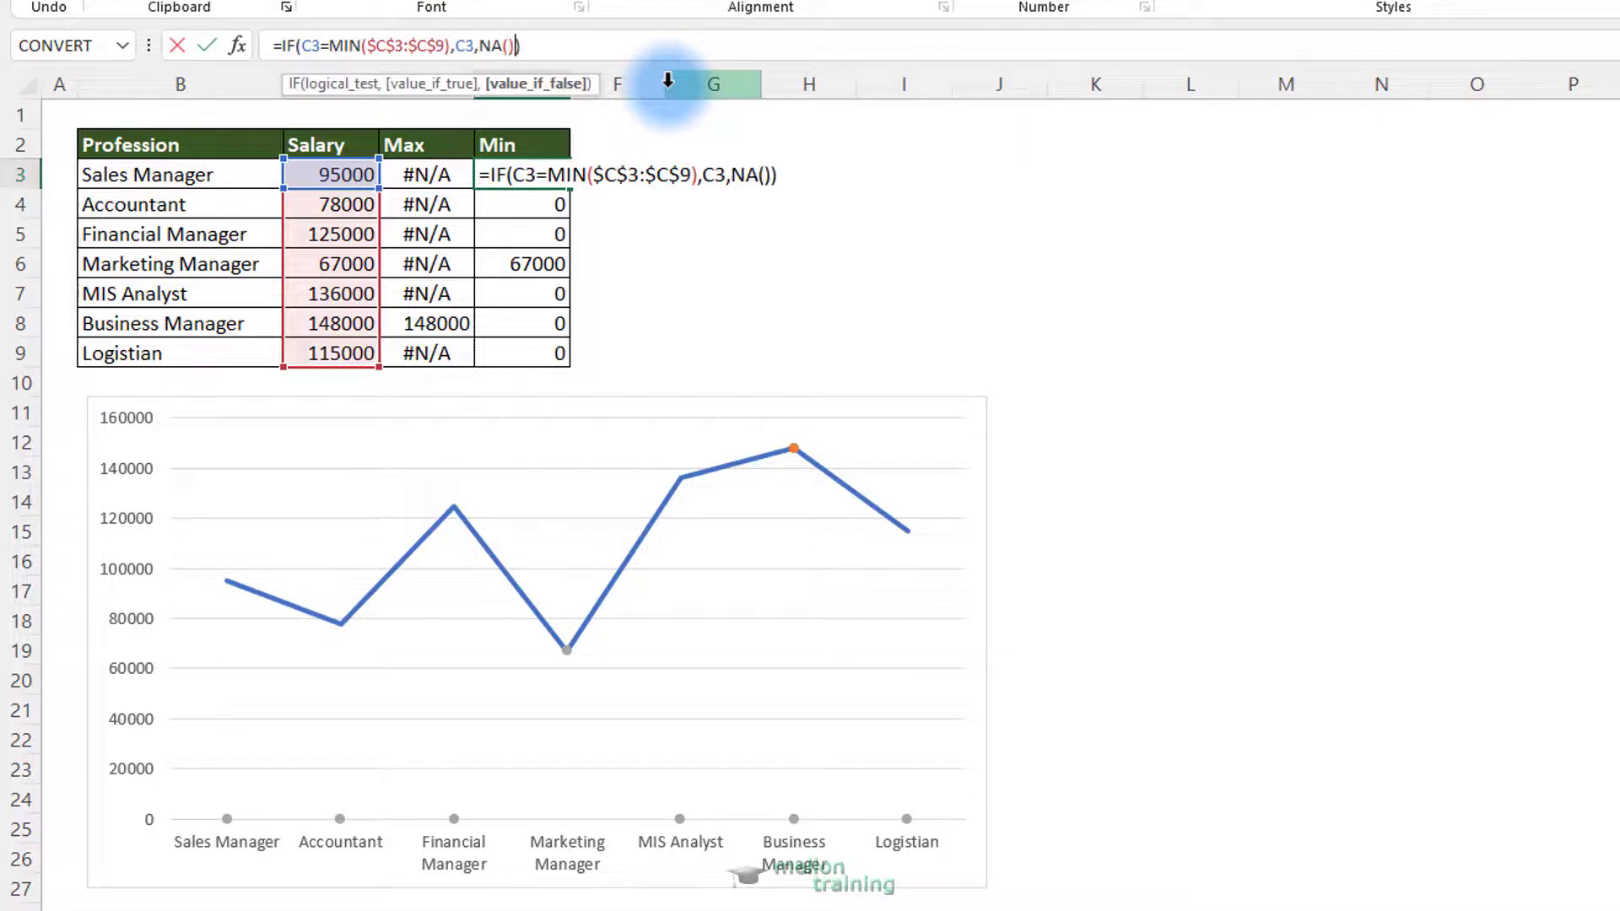
key("Return")
left_click(537, 185)
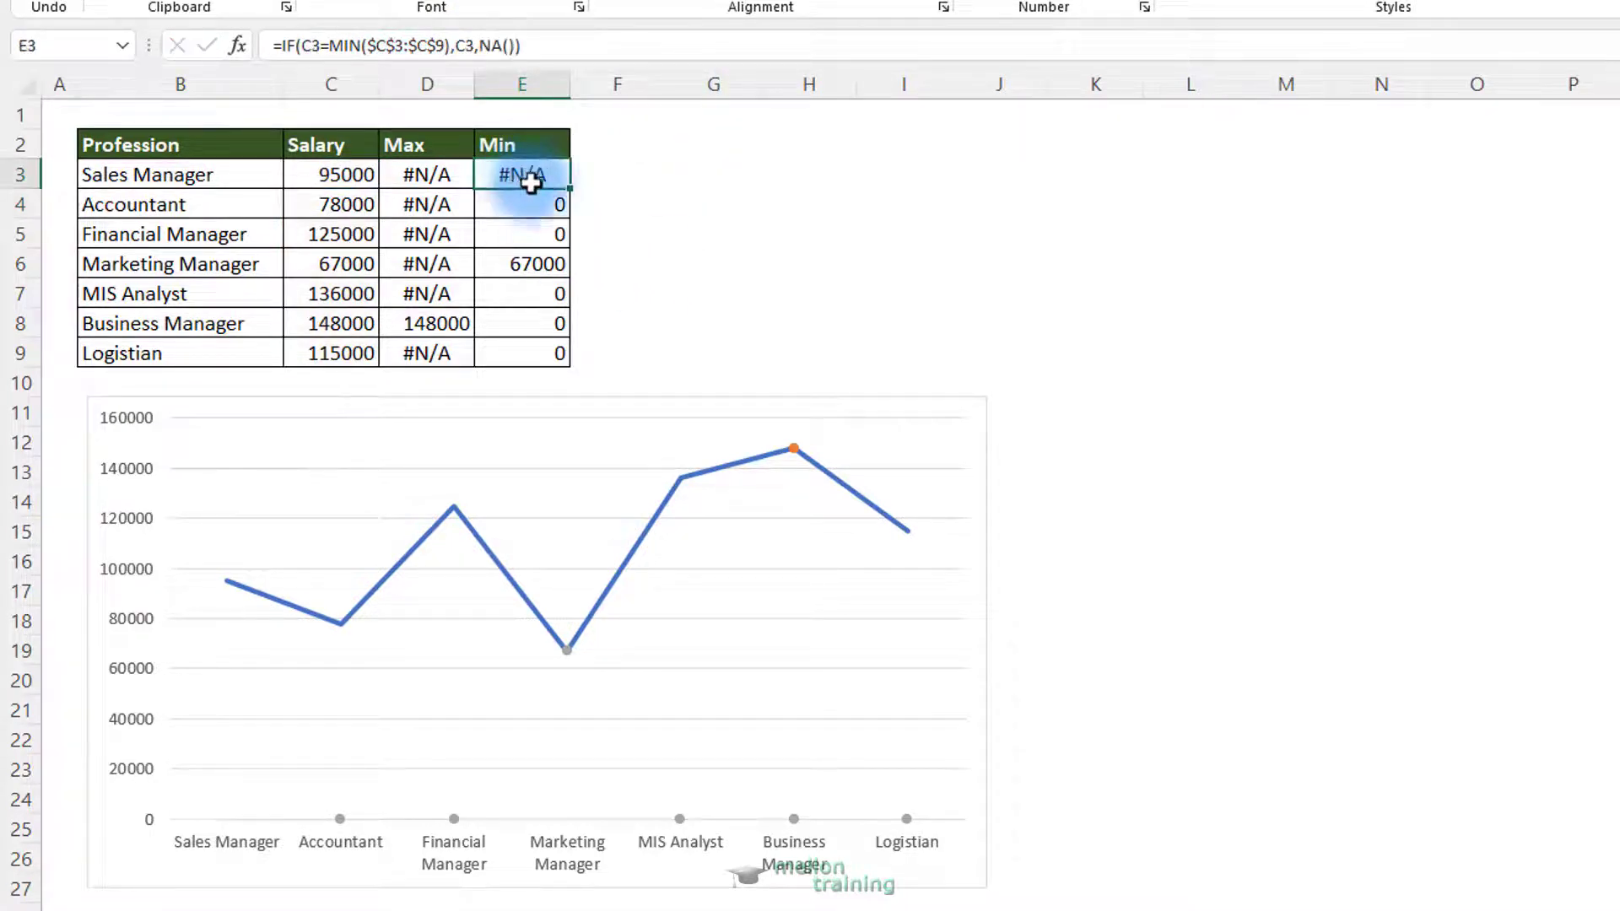
left_click_drag(569, 189, 567, 365)
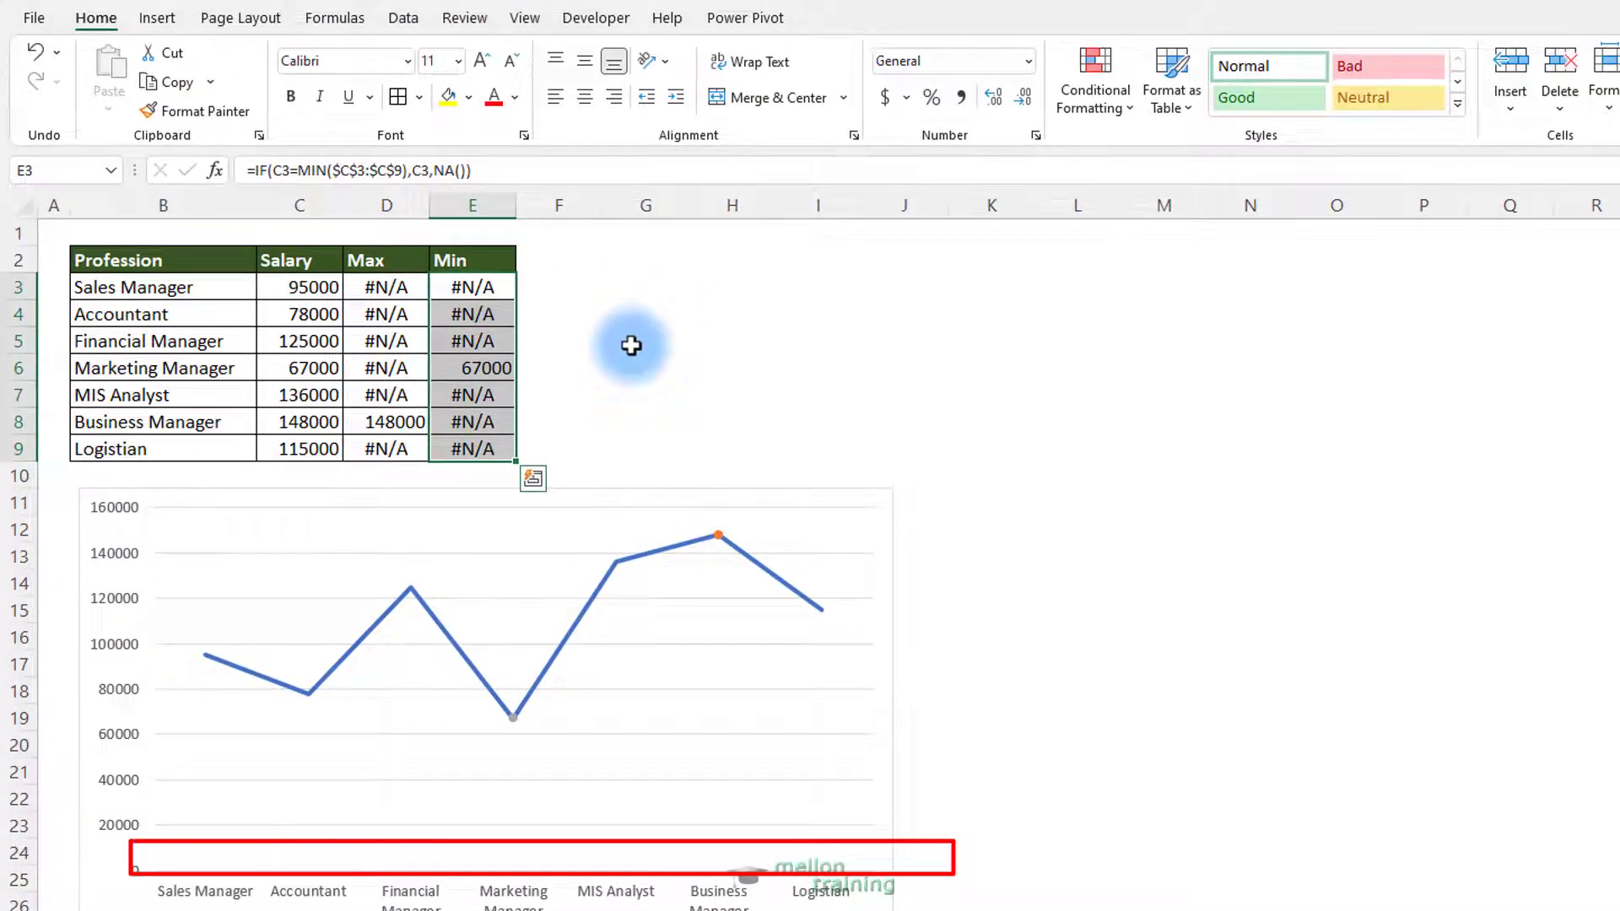
Draw a small perfect circle with the Oval shape beside the table
left_click(662, 278)
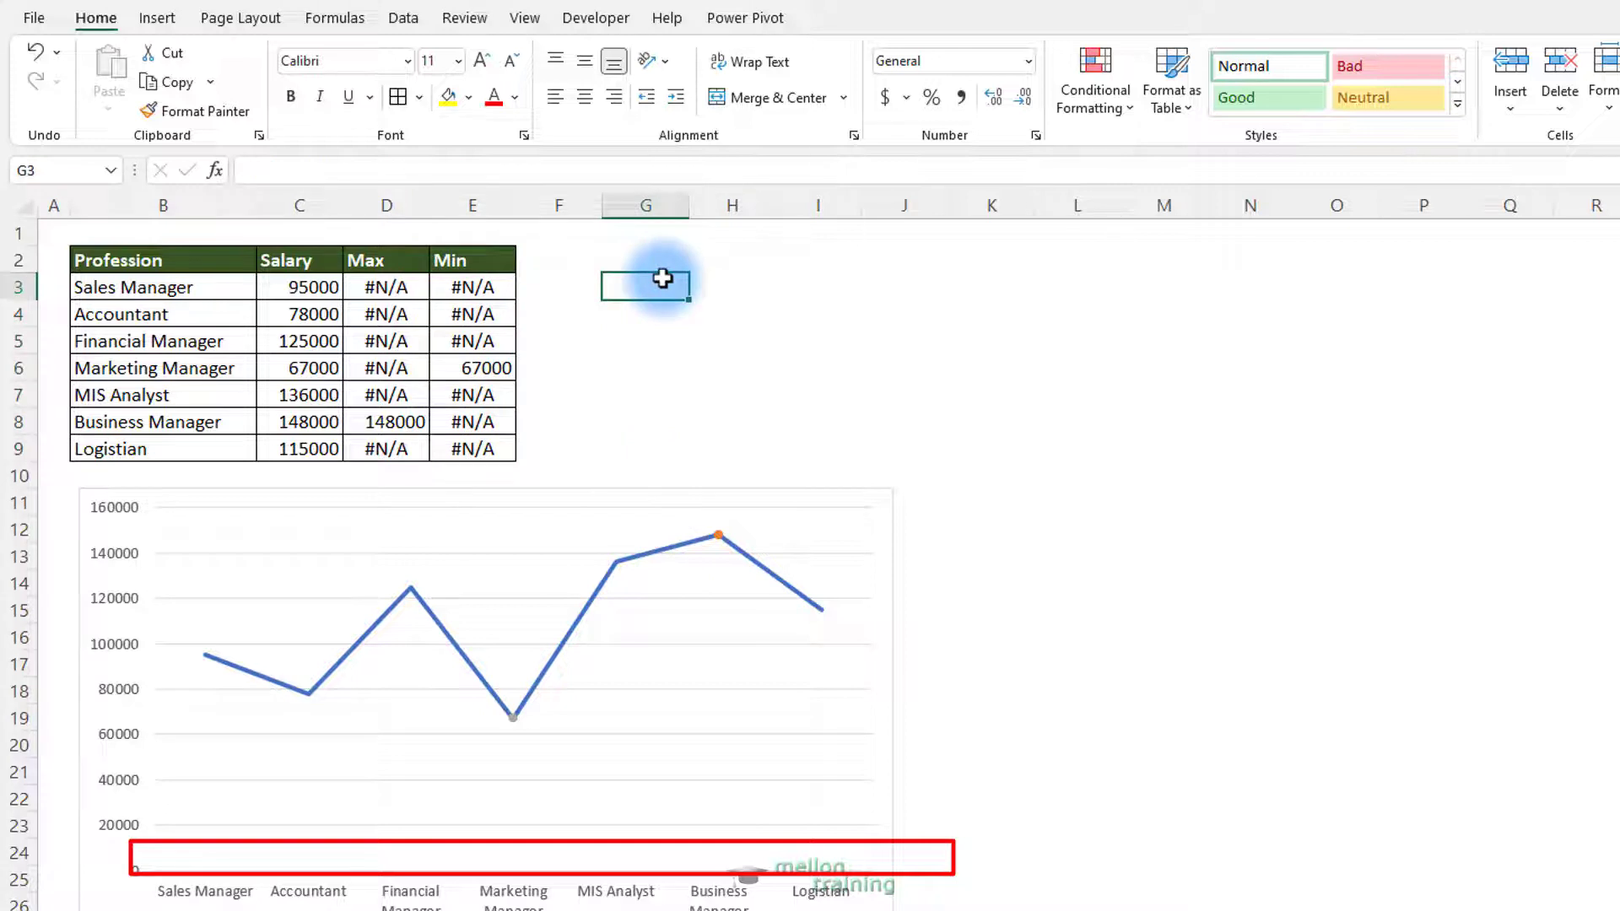
left_click(157, 18)
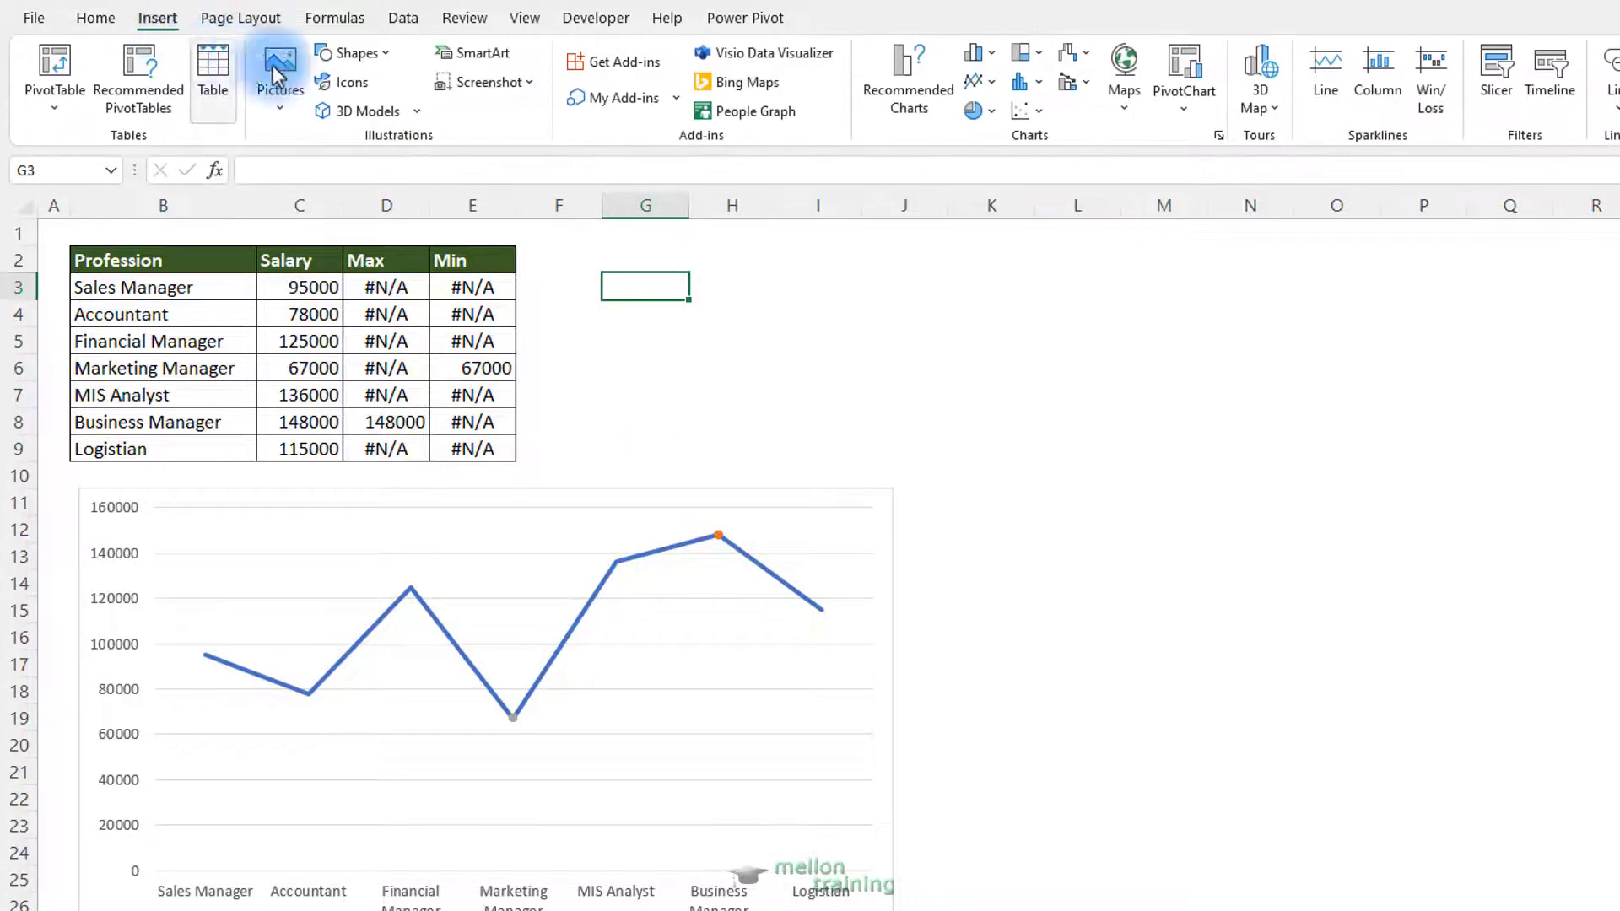
left_click(390, 58)
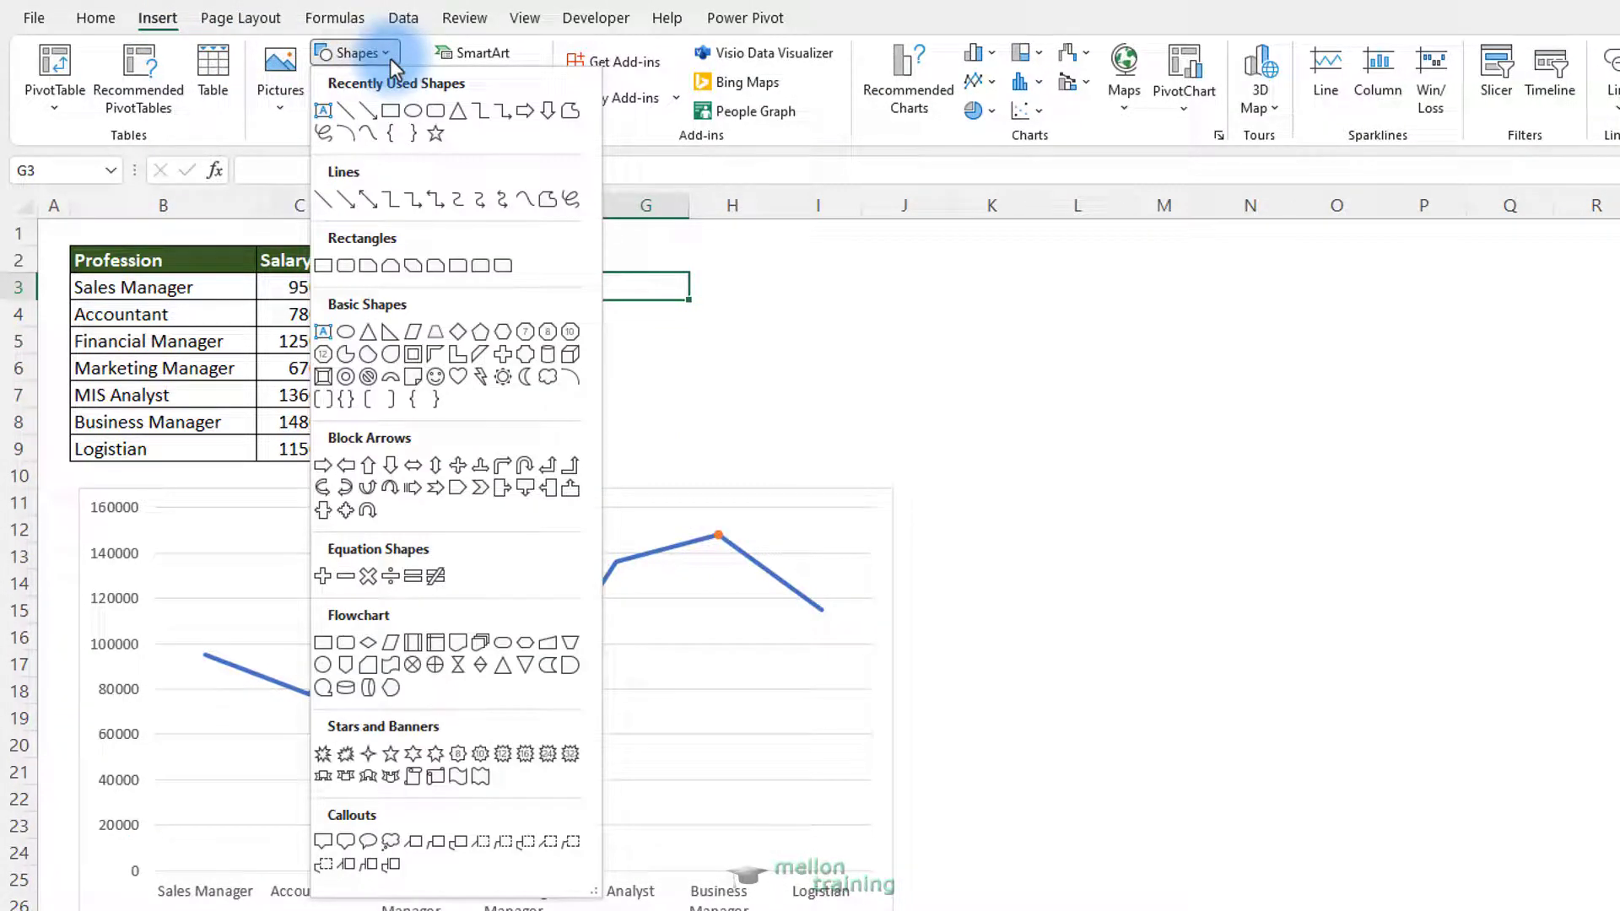
left_click(409, 112)
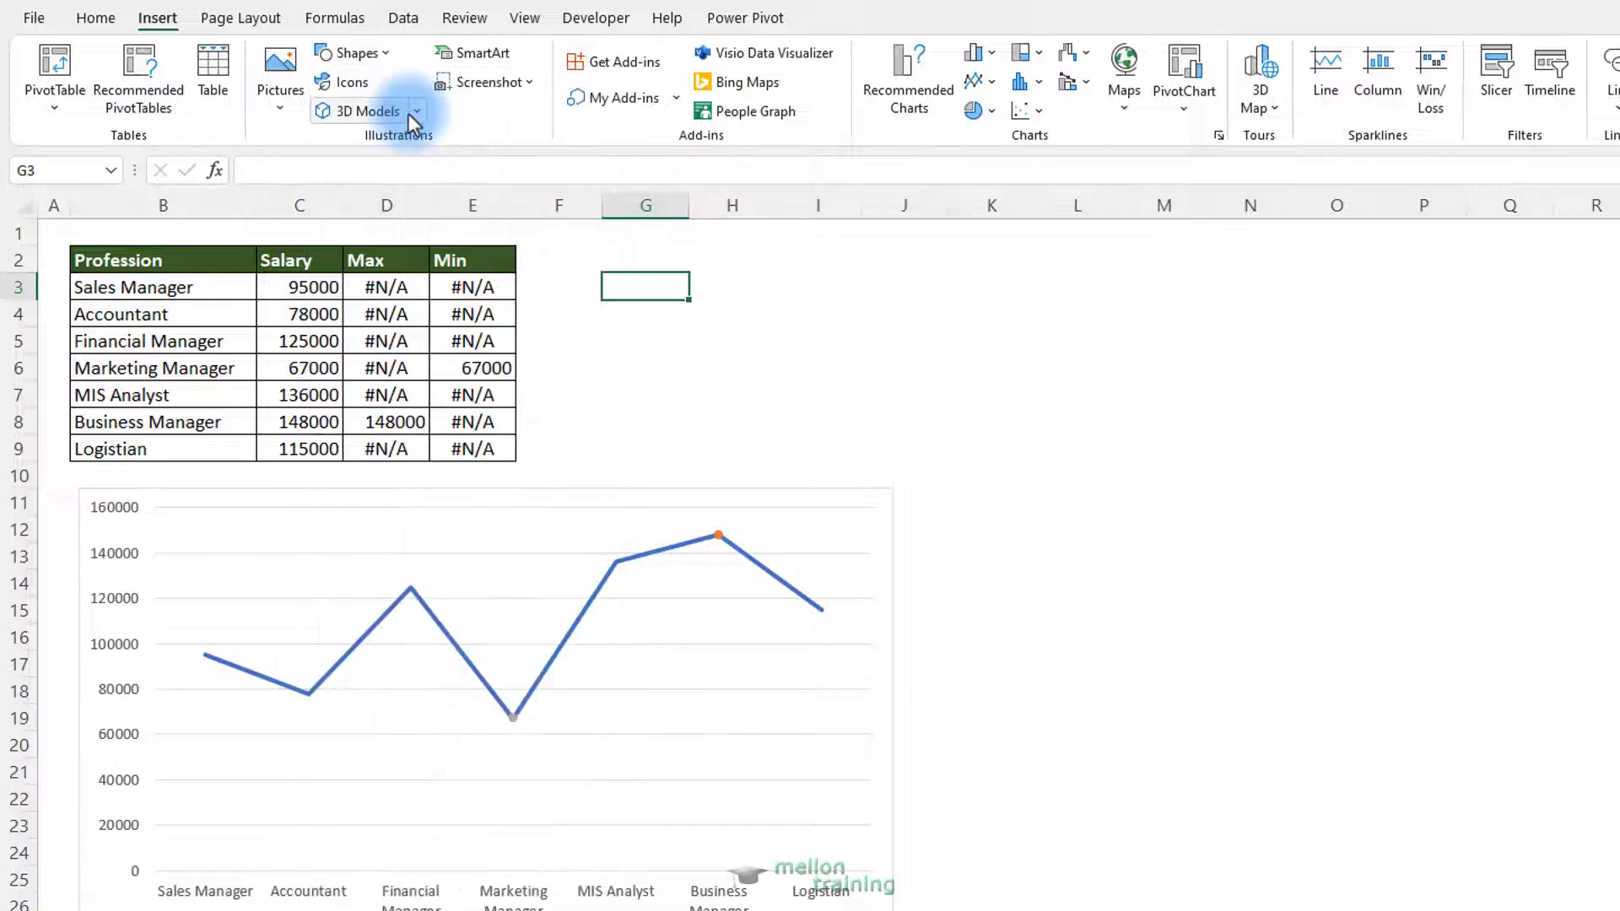
key("shift")
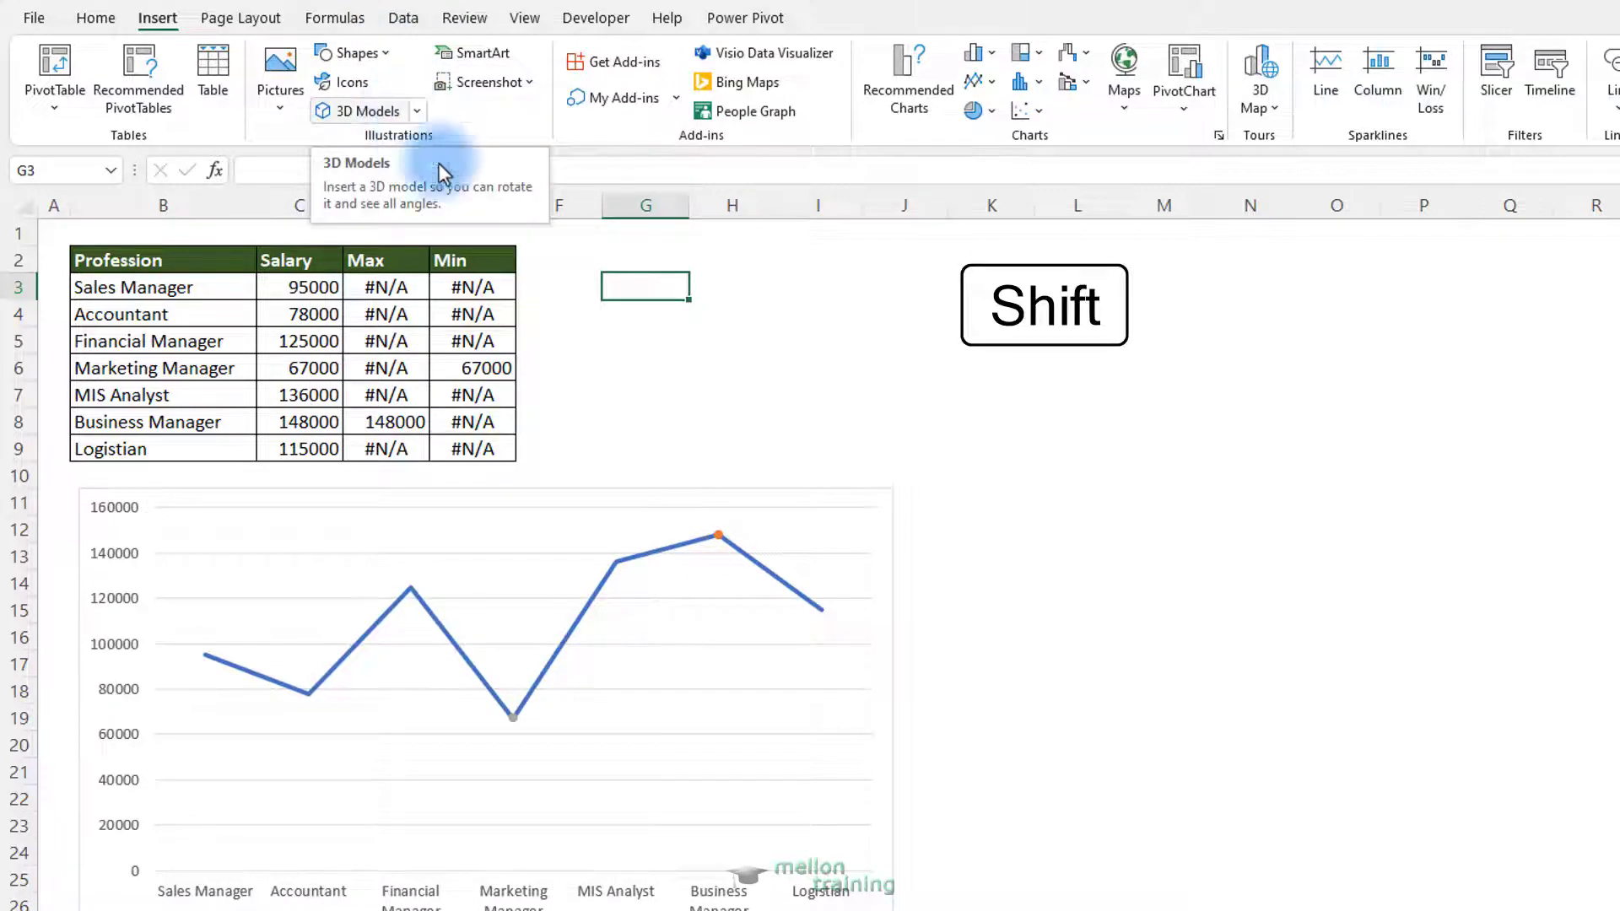
left_click_drag(782, 296, 799, 318)
left_click(857, 318)
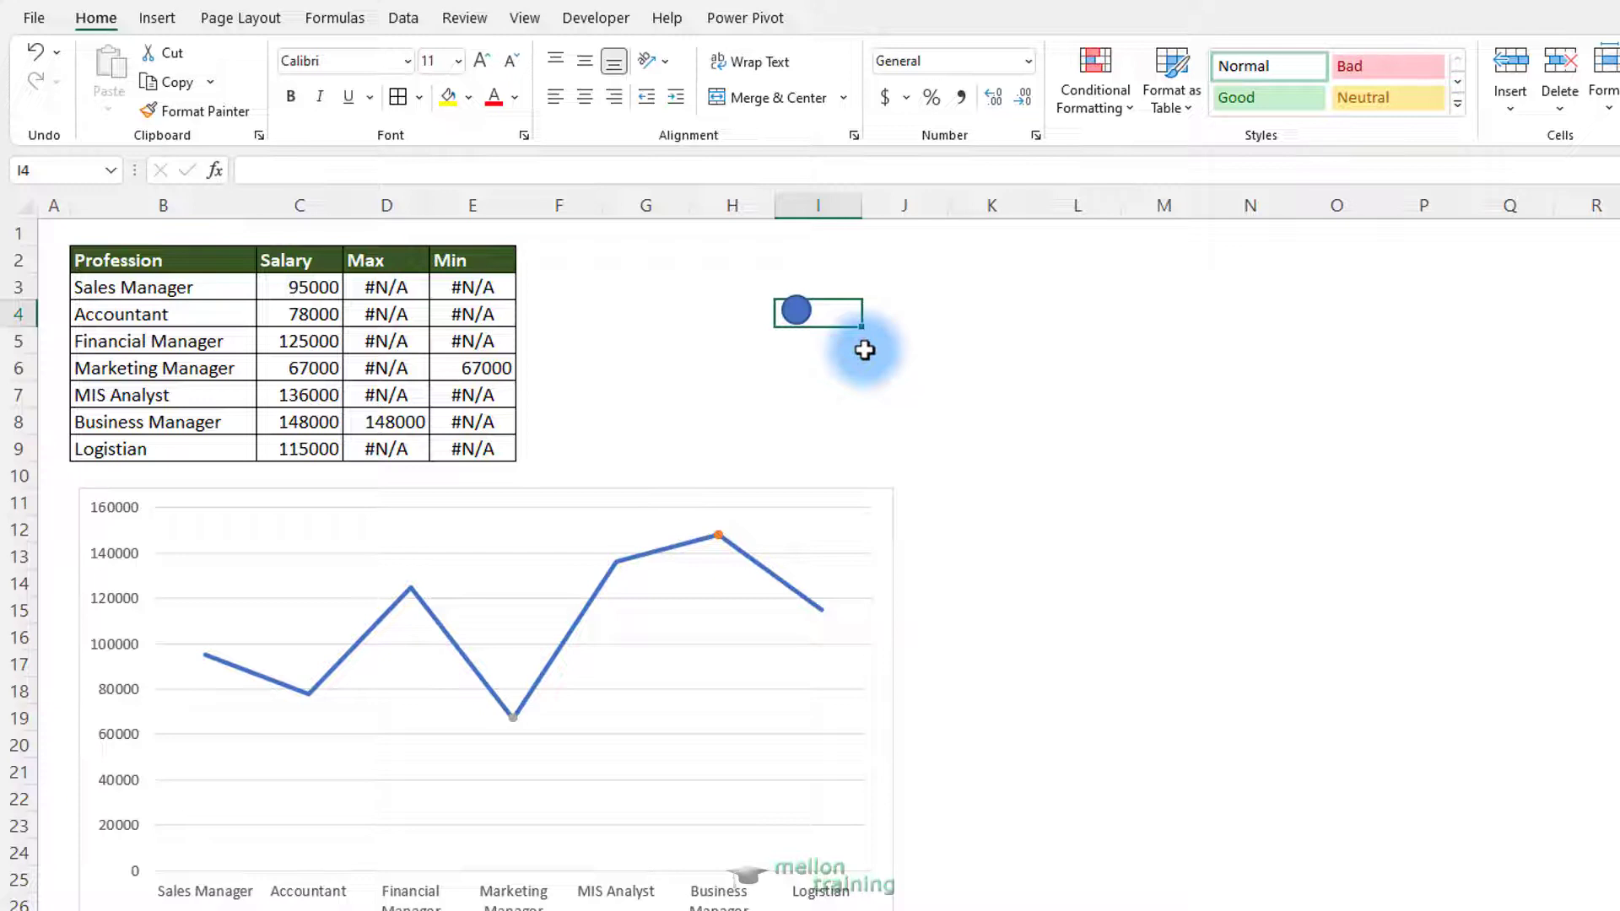
Duplicate the circle and place the copy directly below the first
left_click(799, 308)
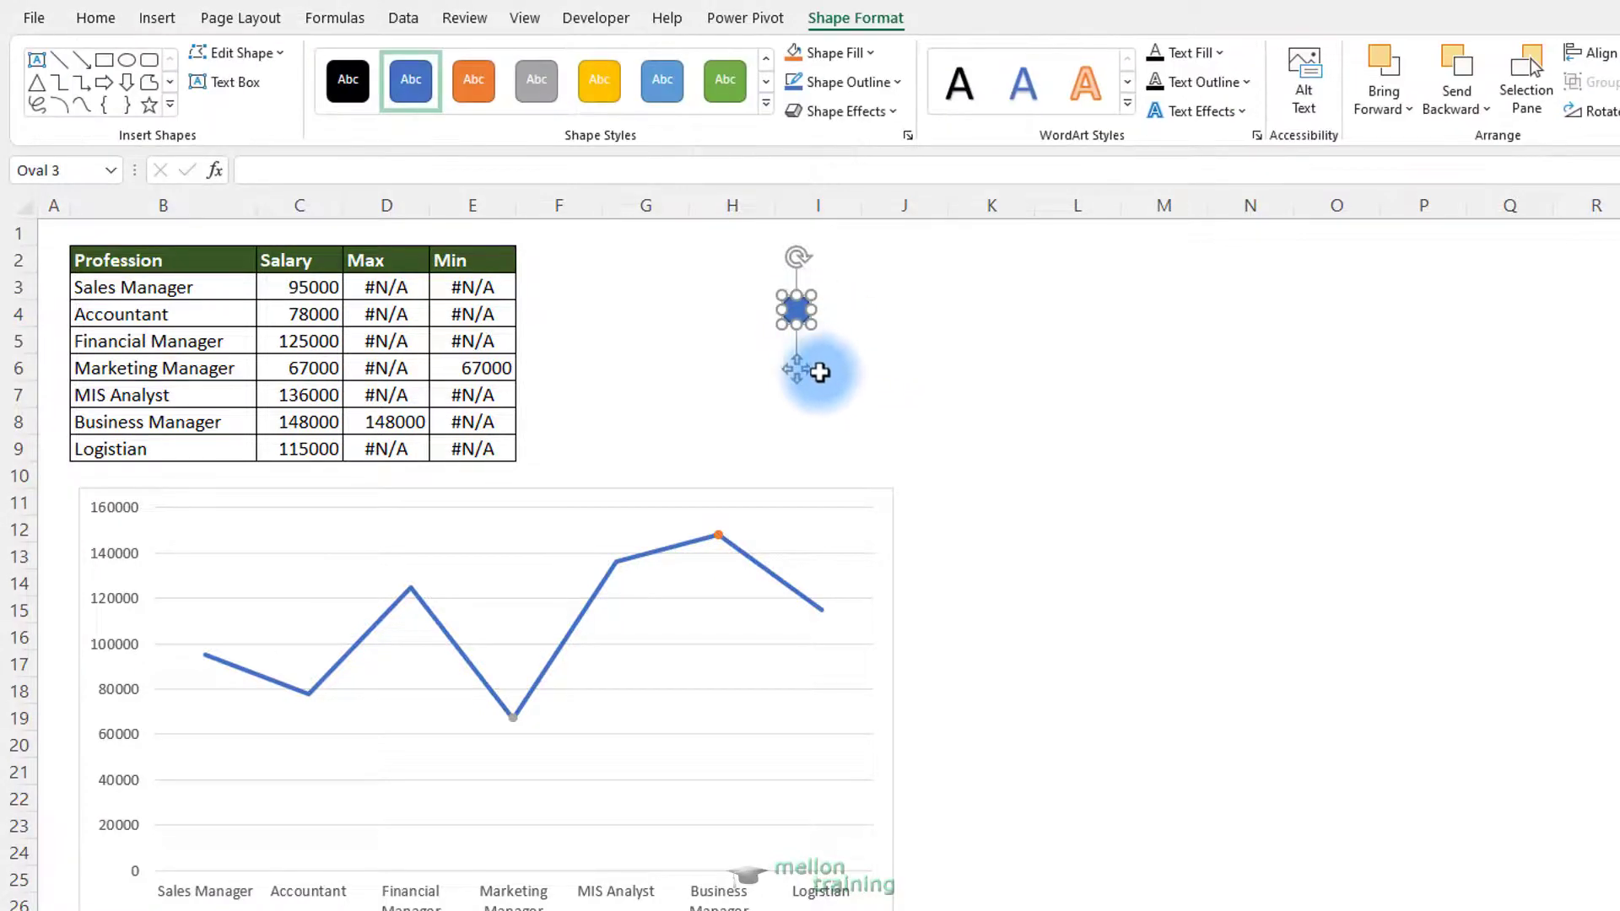
key("ctrl+c")
key("ctrl+v")
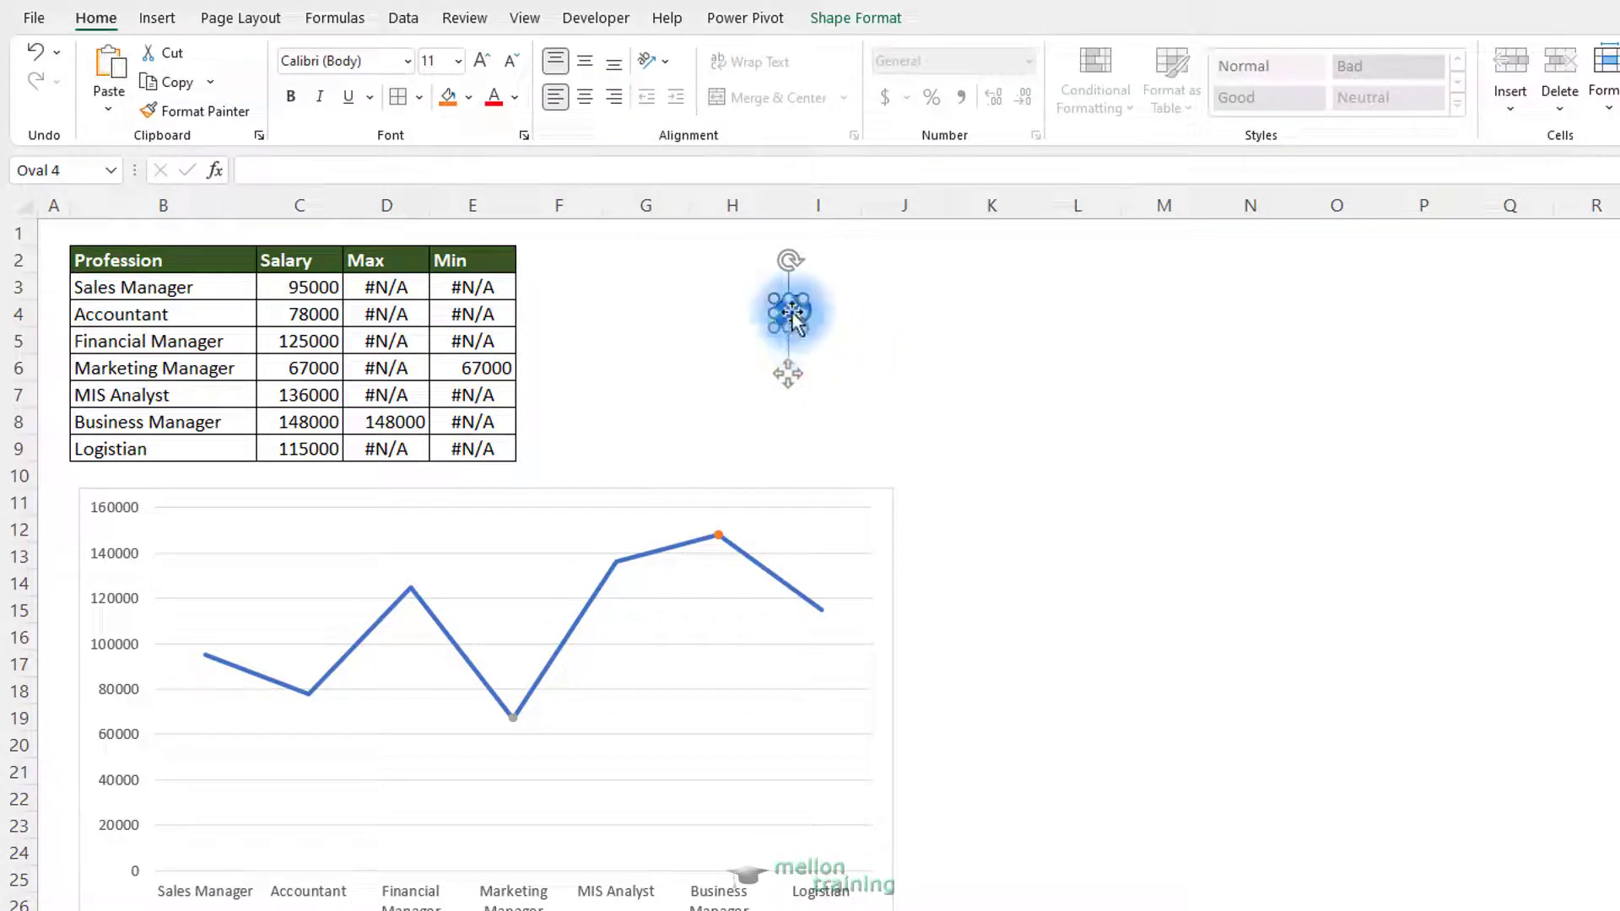
left_click_drag(793, 319, 796, 371)
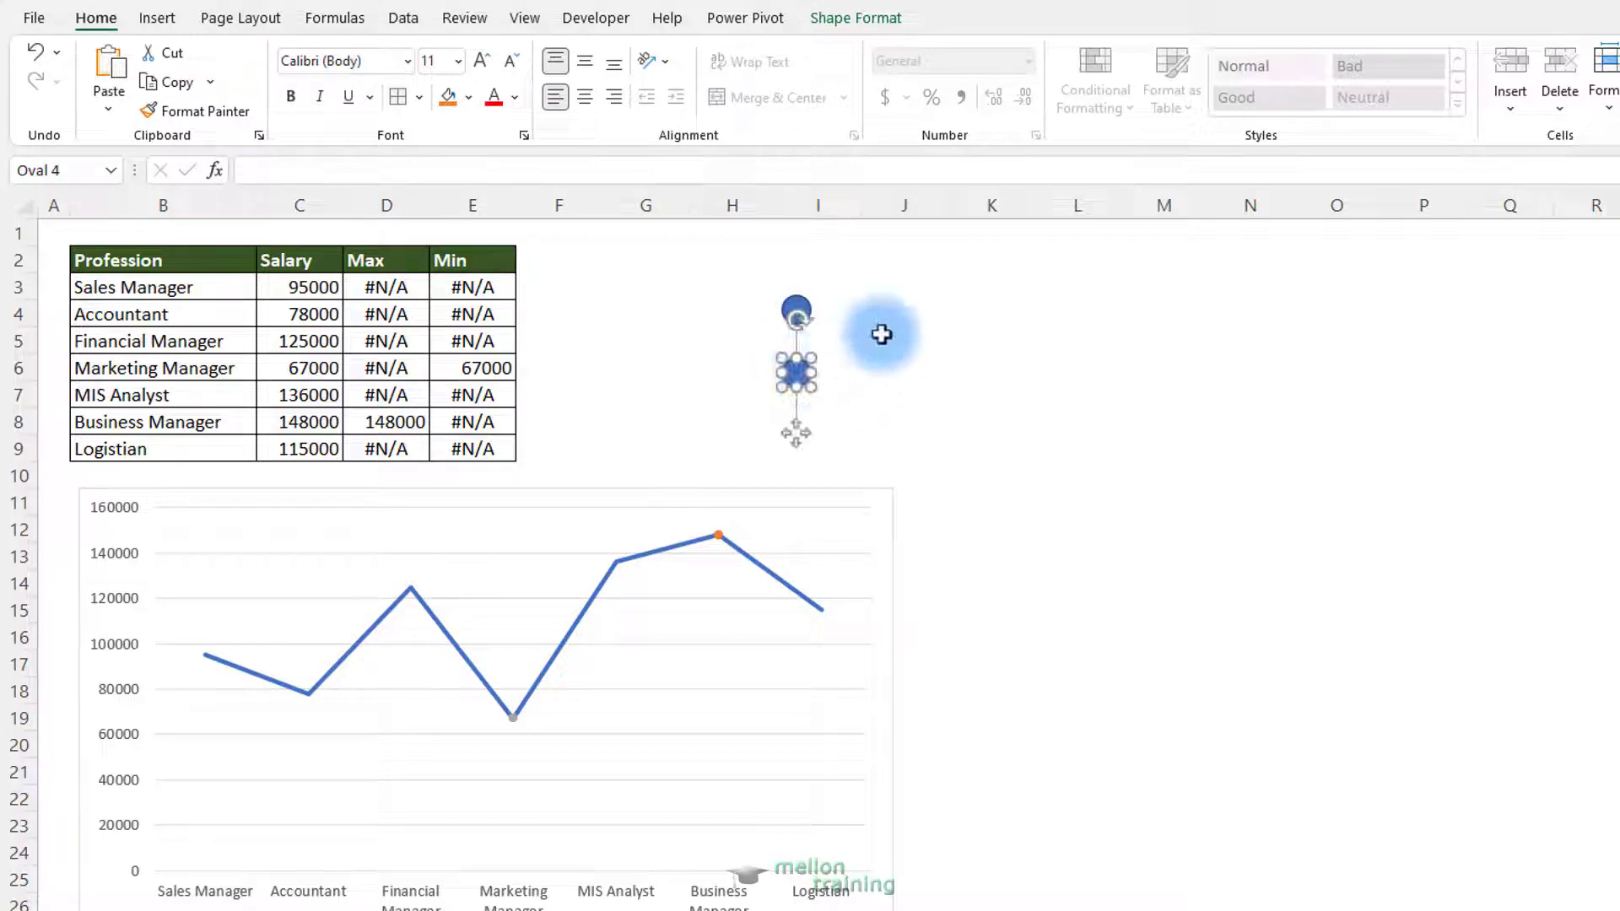
left_click(880, 334)
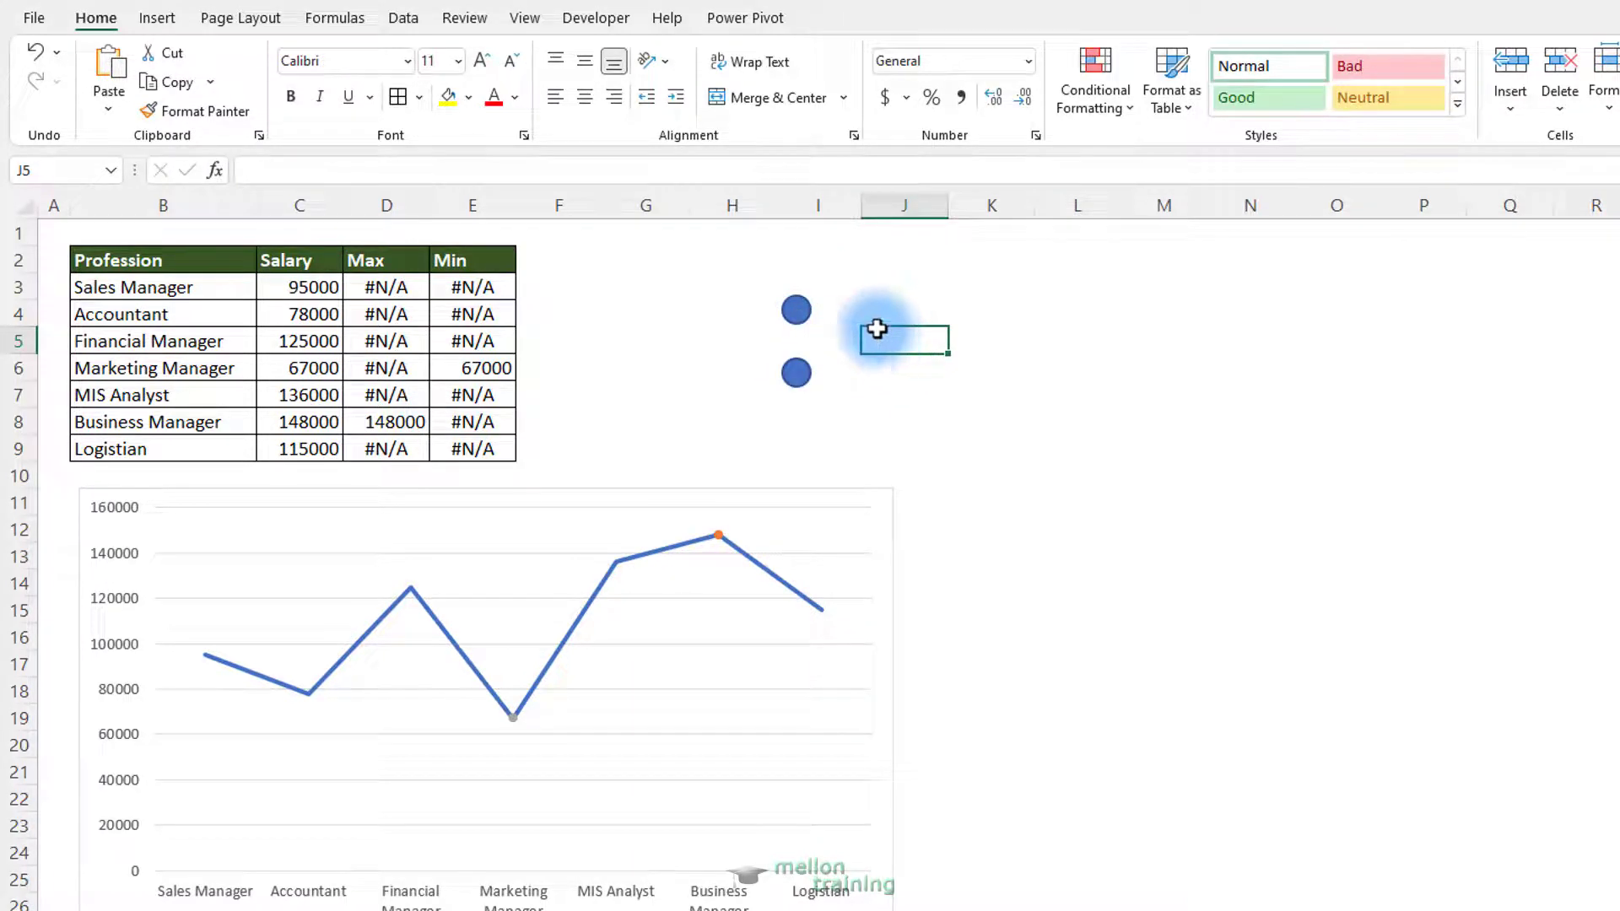
Fill the upper circle green and remove its outline
double_click(793, 311)
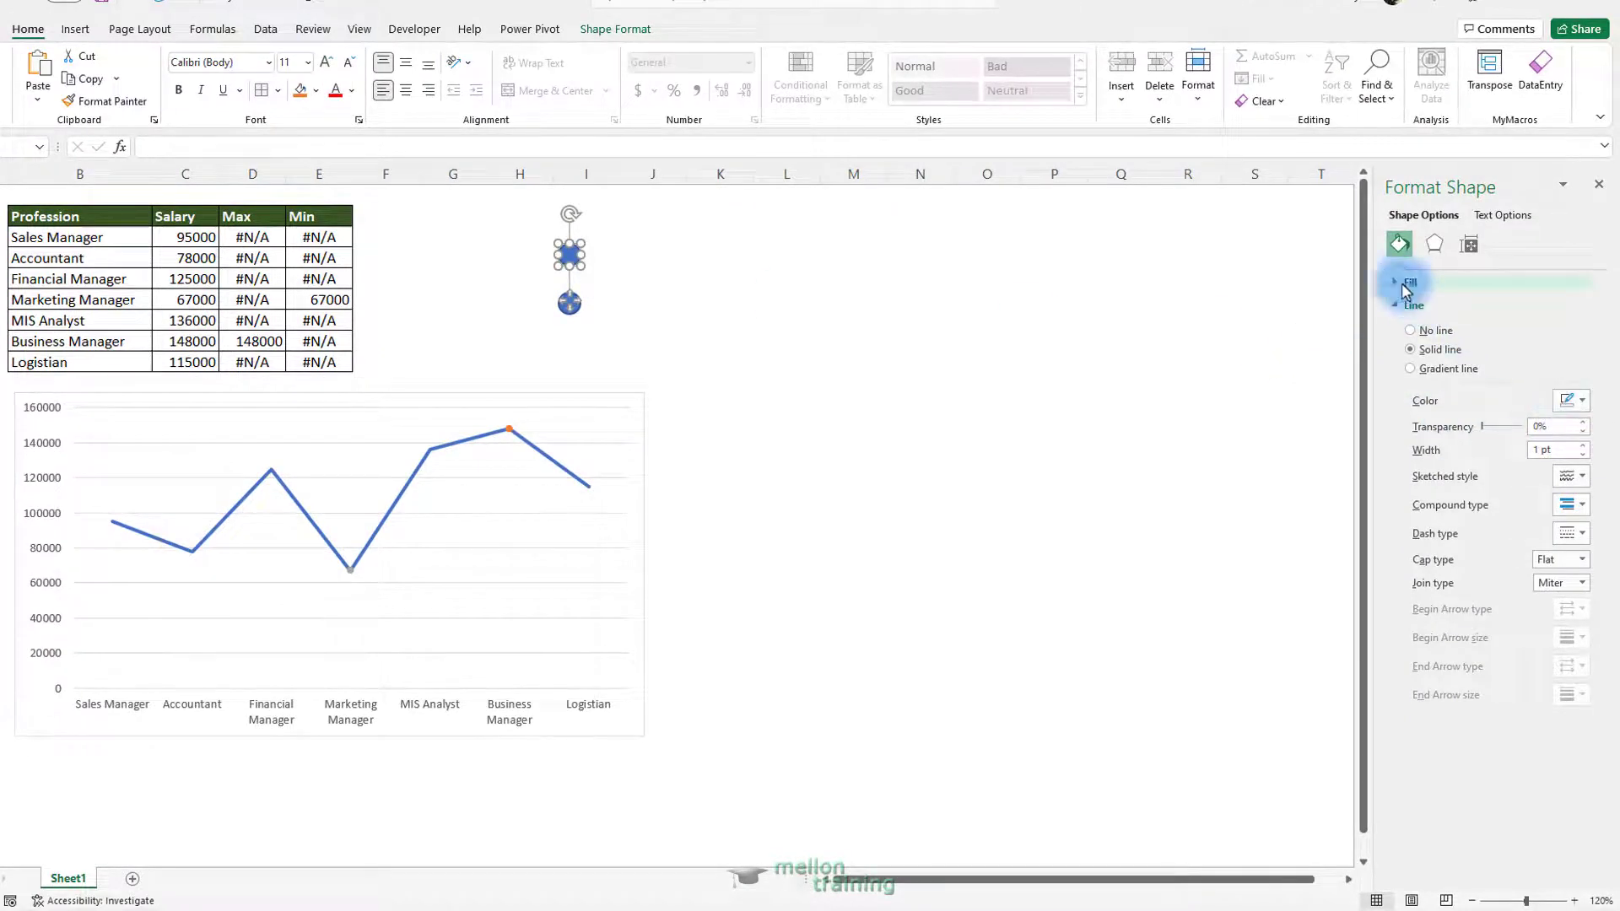
left_click(1404, 283)
left_click(1579, 417)
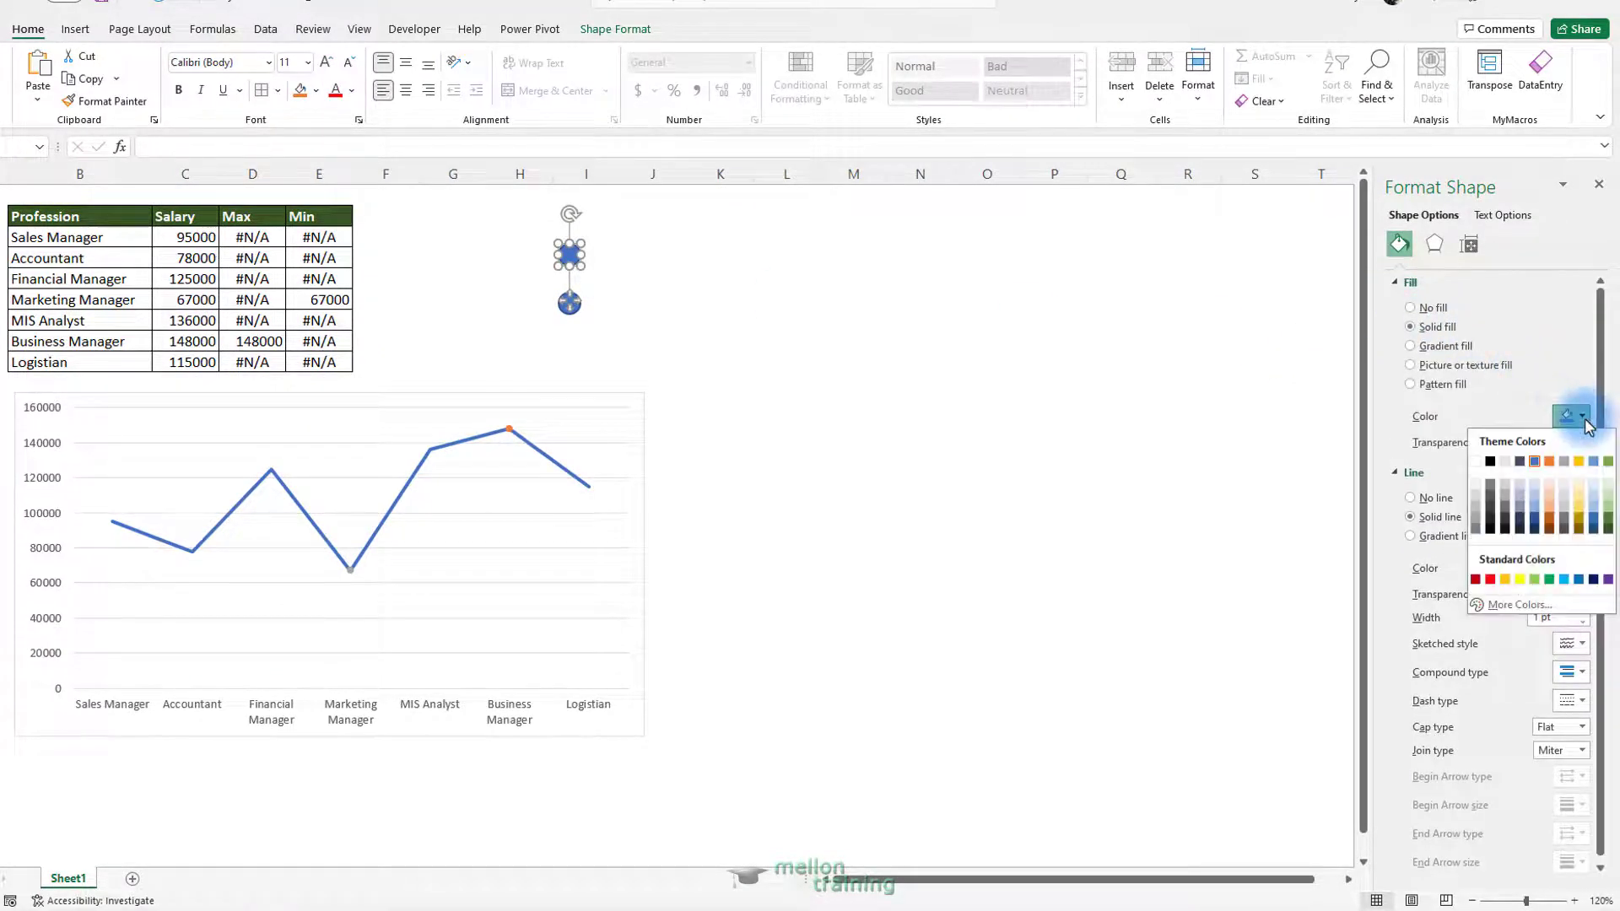
left_click(1549, 578)
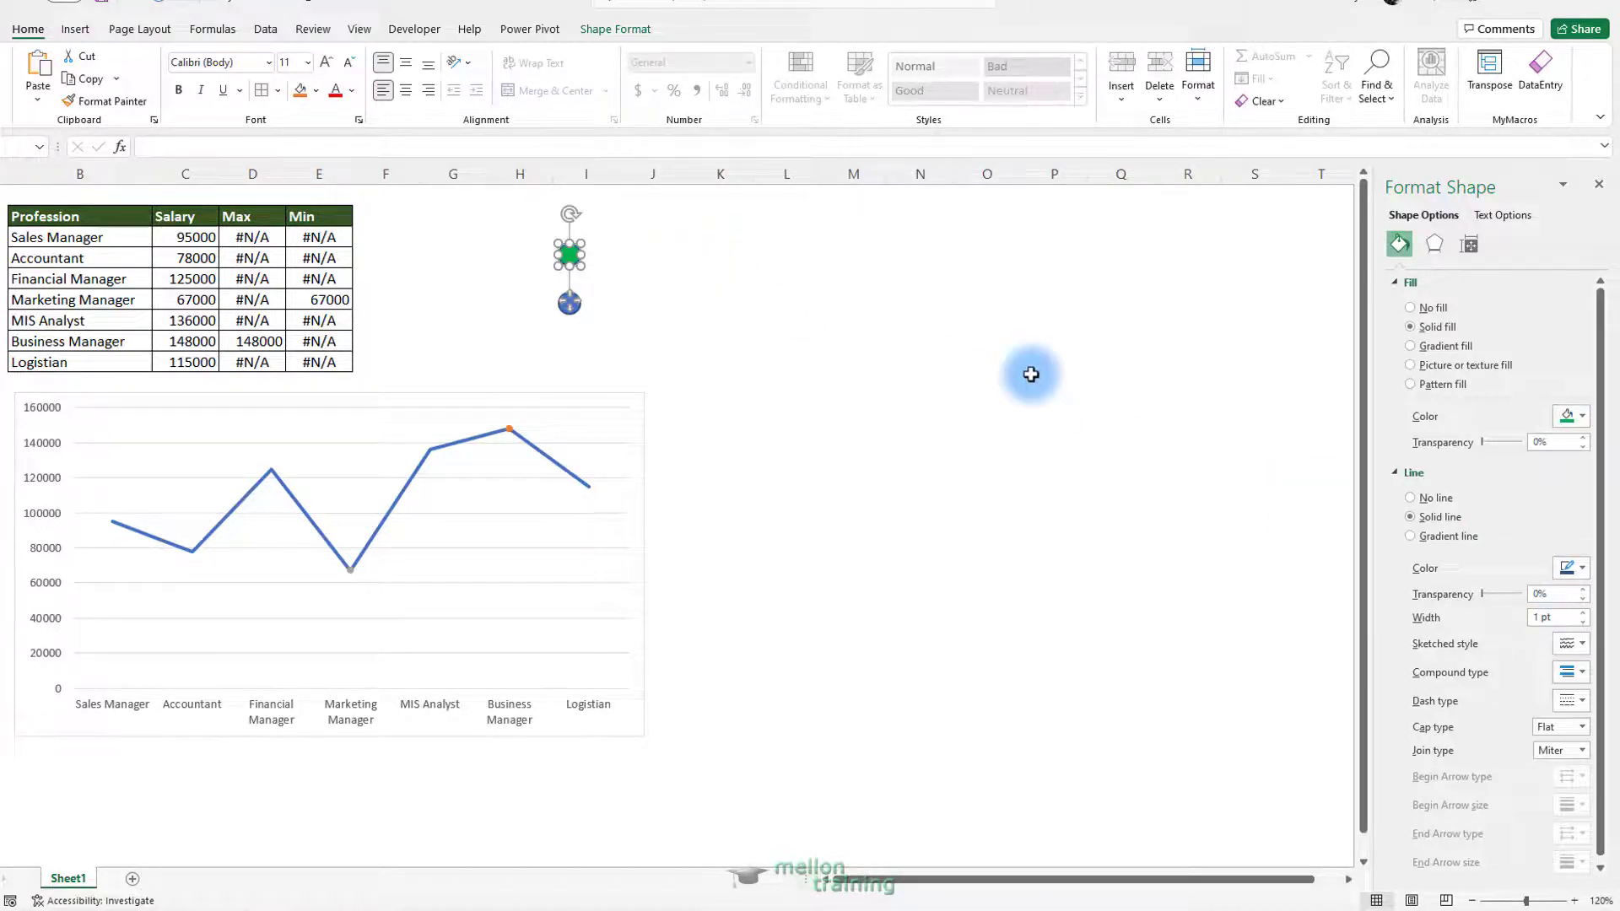
left_click(1411, 499)
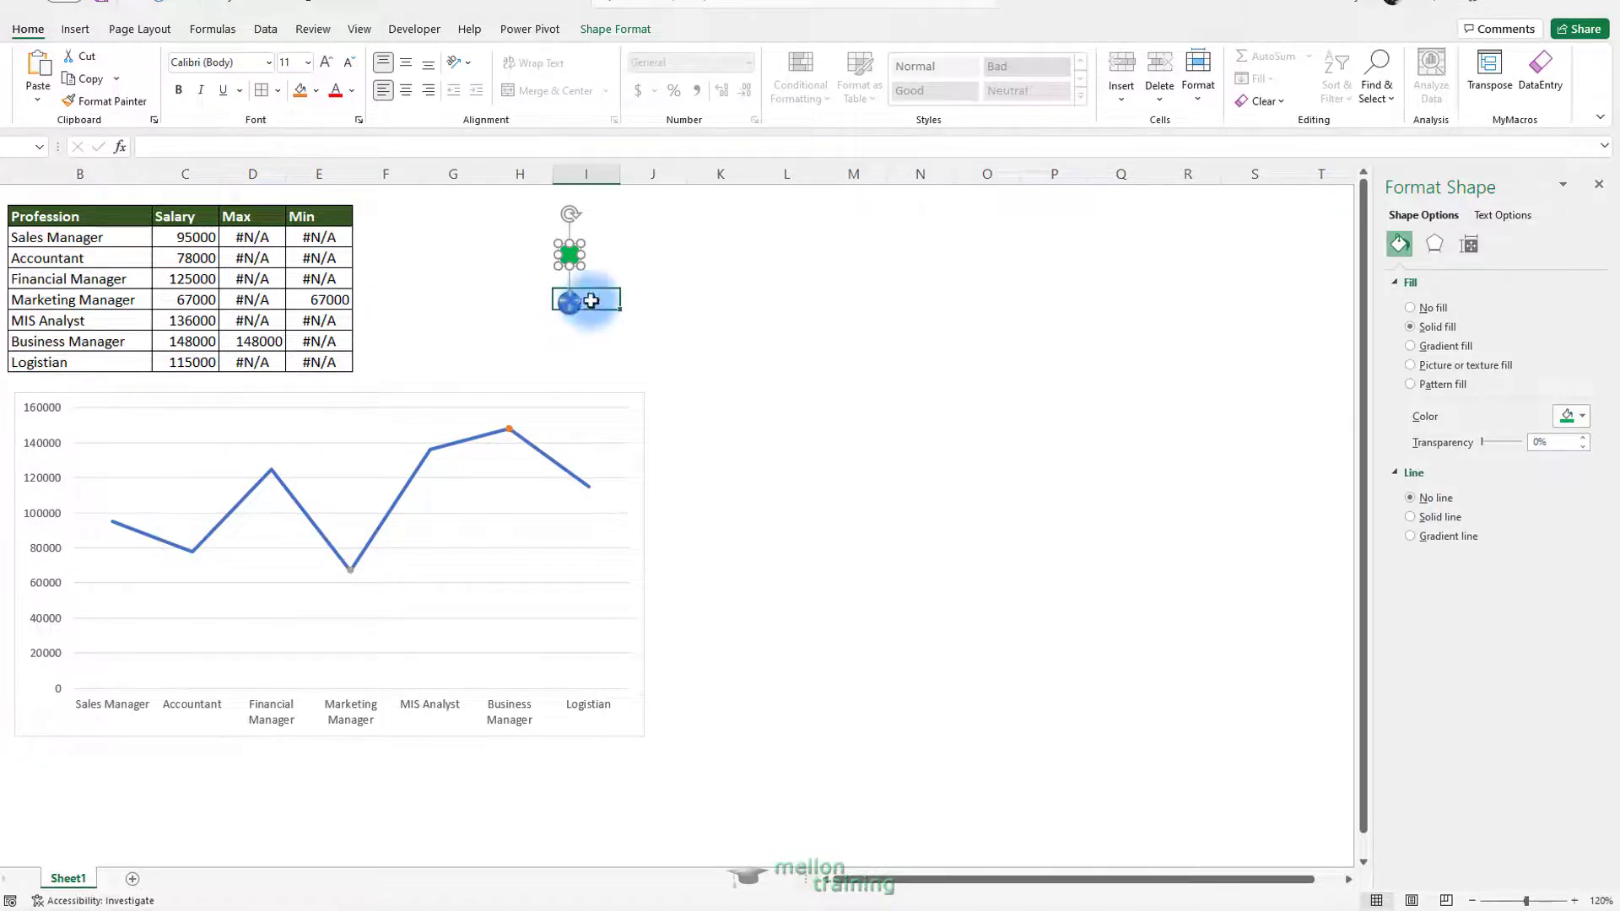
left_click(575, 309)
Fill the lower circle red with no outline, then copy the green circle
left_click(570, 304)
left_click(1571, 416)
left_click(1491, 579)
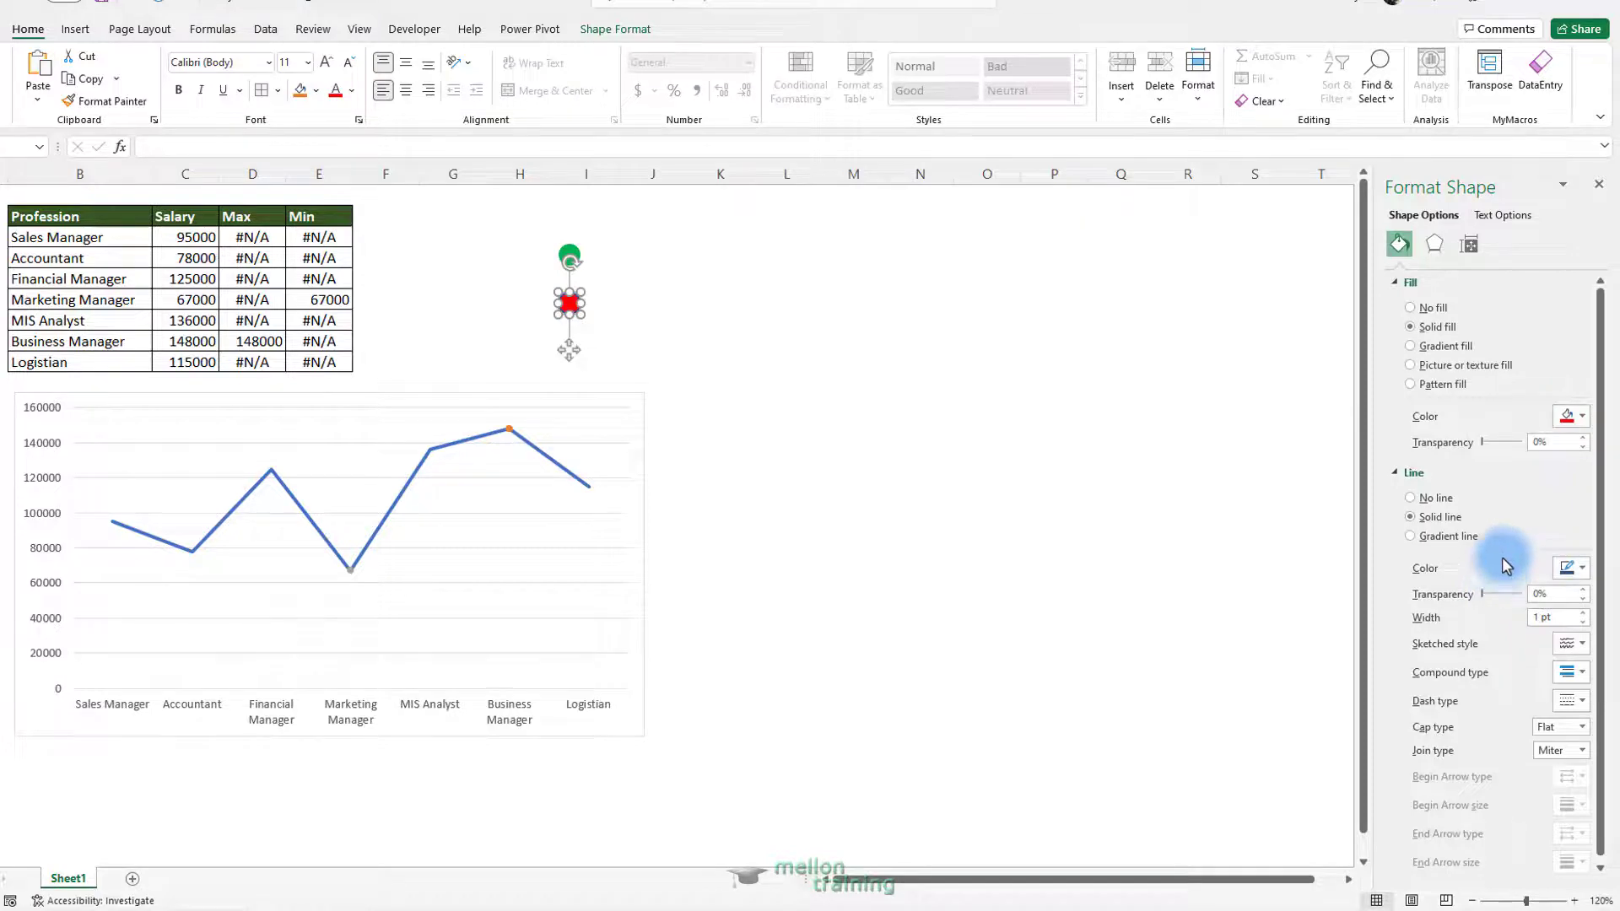
left_click(1410, 497)
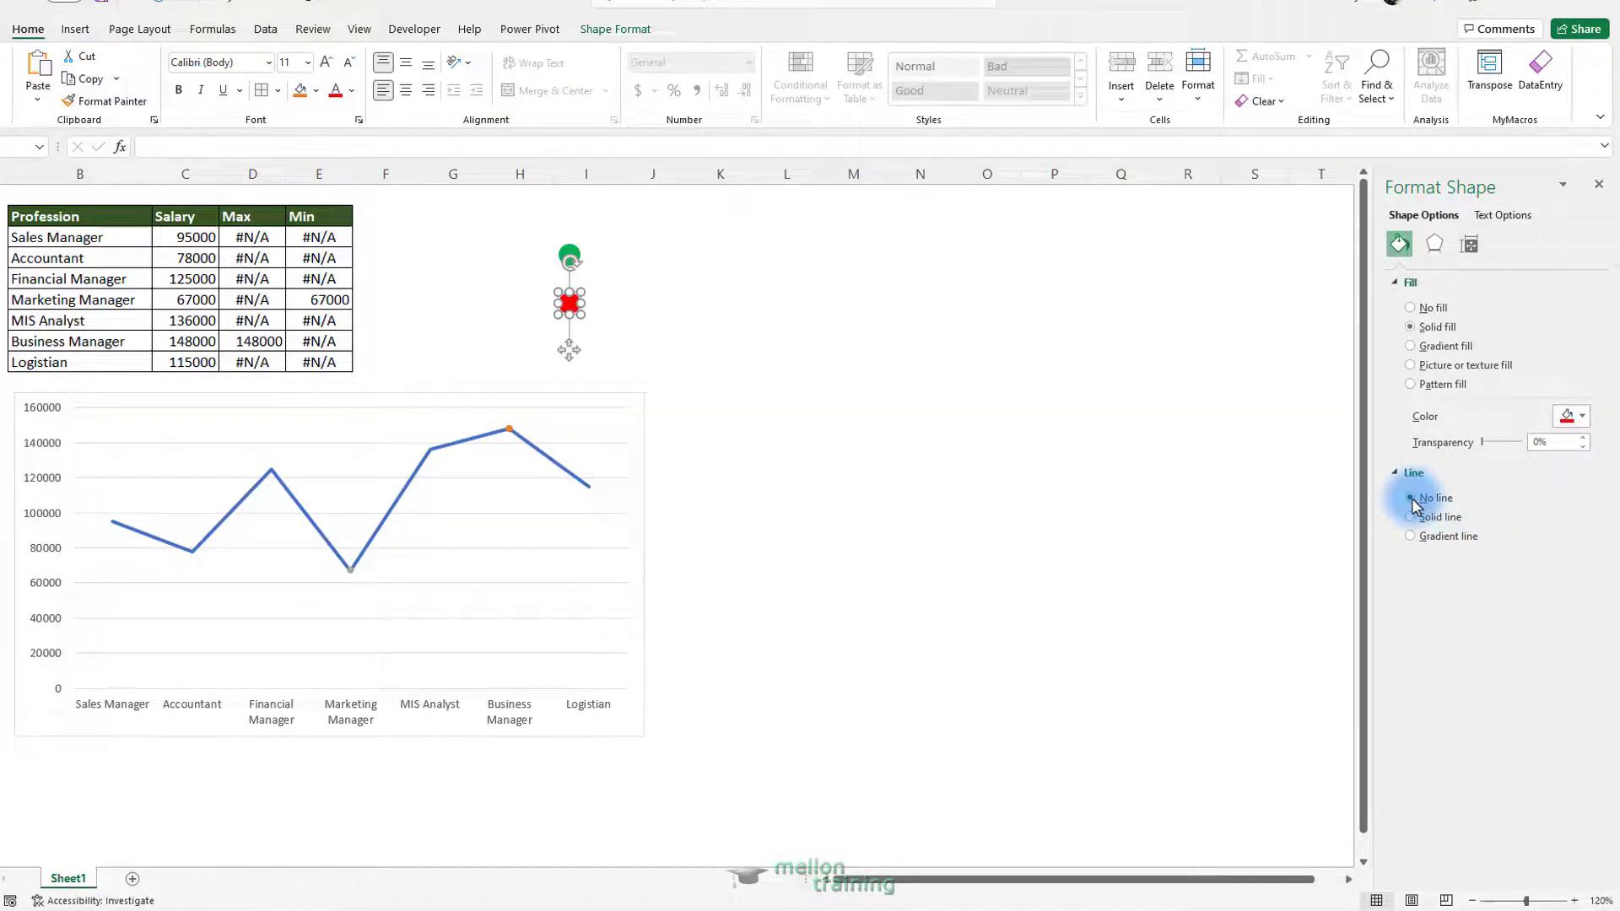
left_click(924, 299)
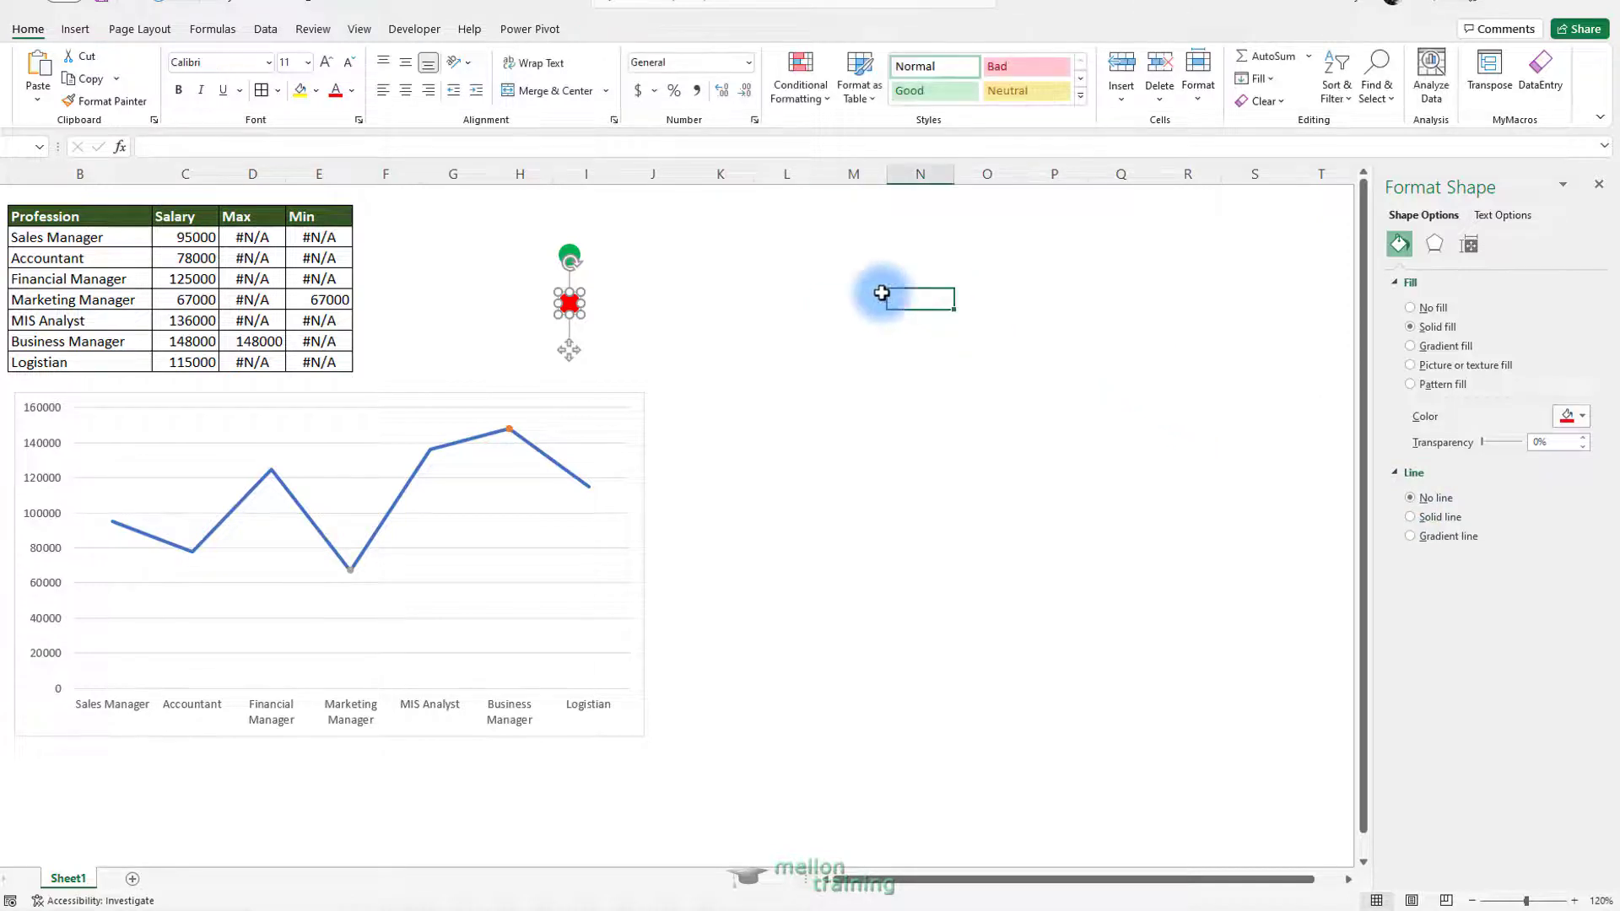
left_click(577, 254)
key("ctrl+c")
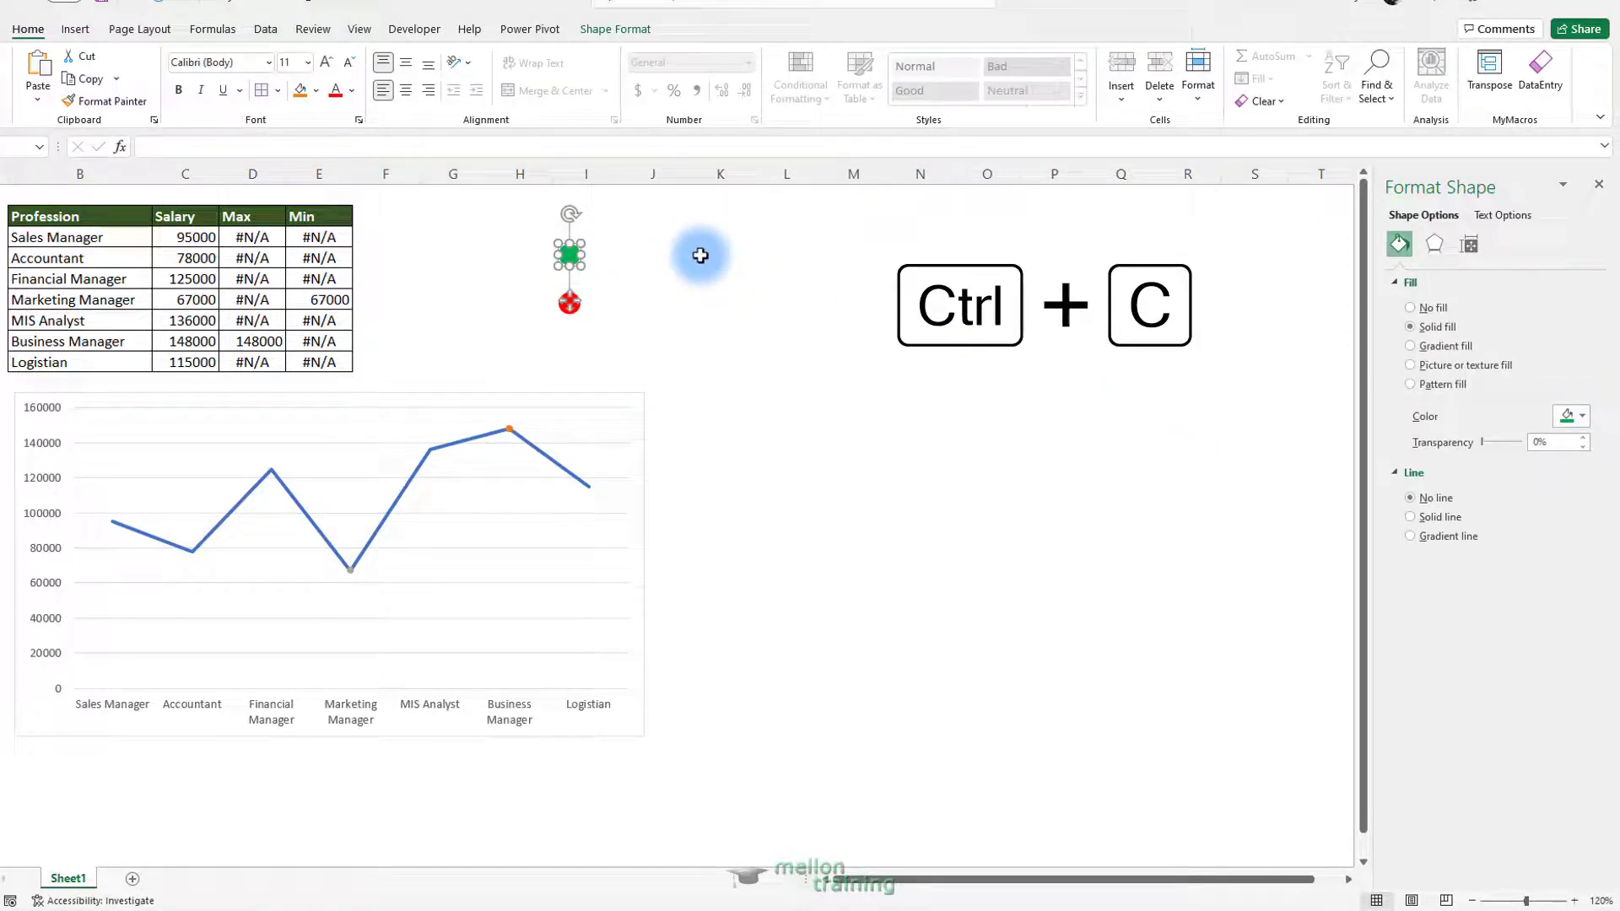
Paste the circles onto the Business Manager peak and Marketing Manager low points
left_click(510, 431)
left_click(509, 430)
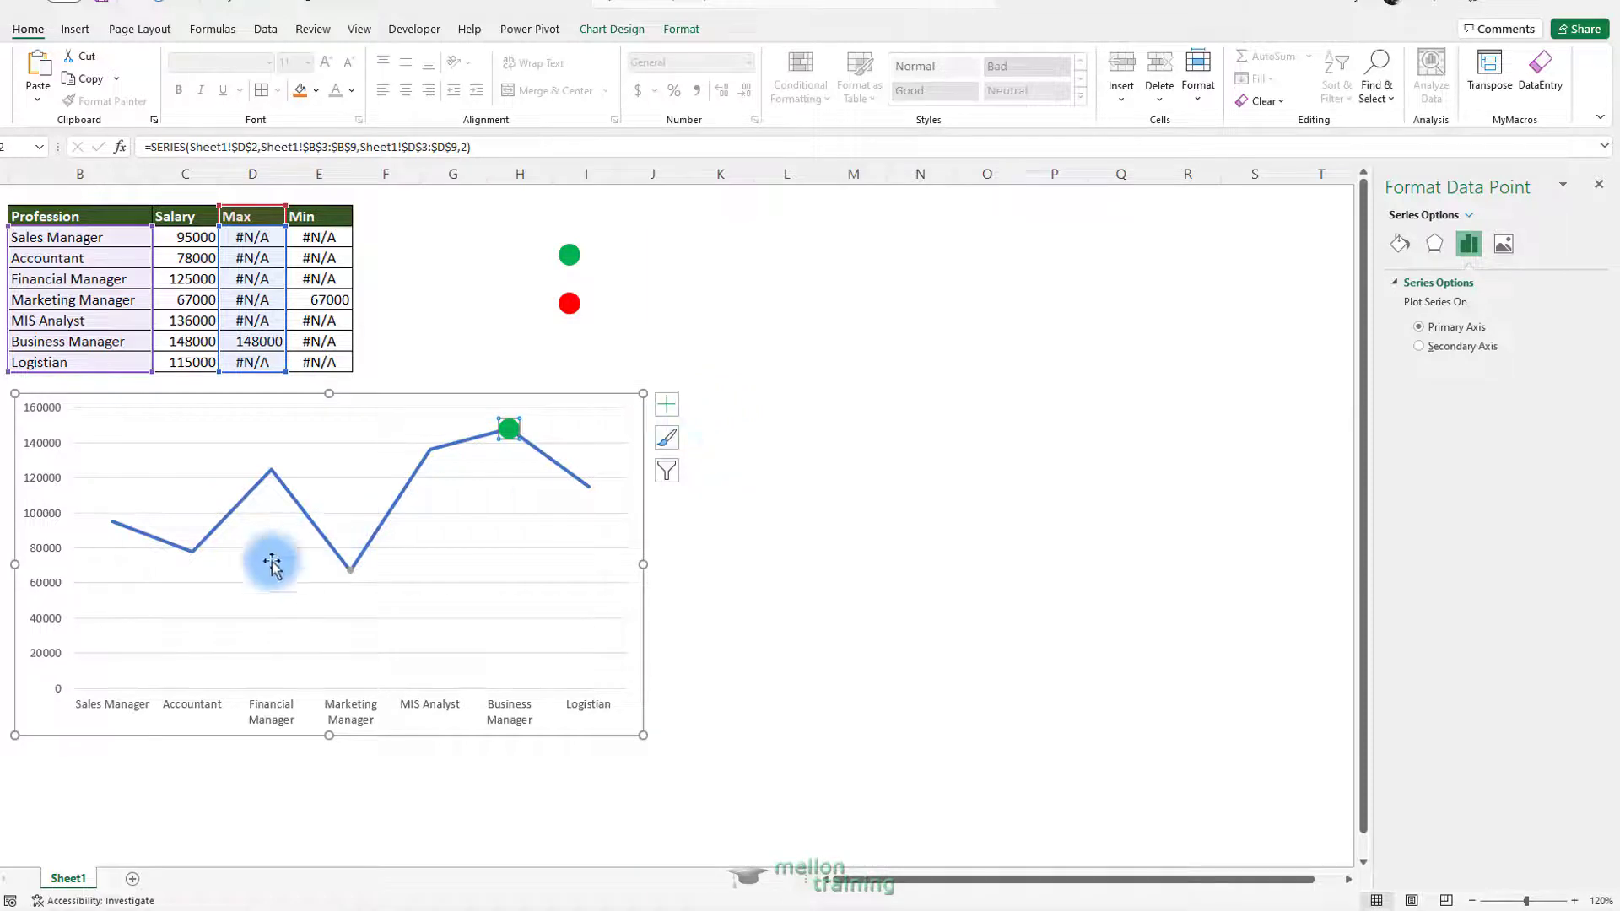
left_click(569, 304)
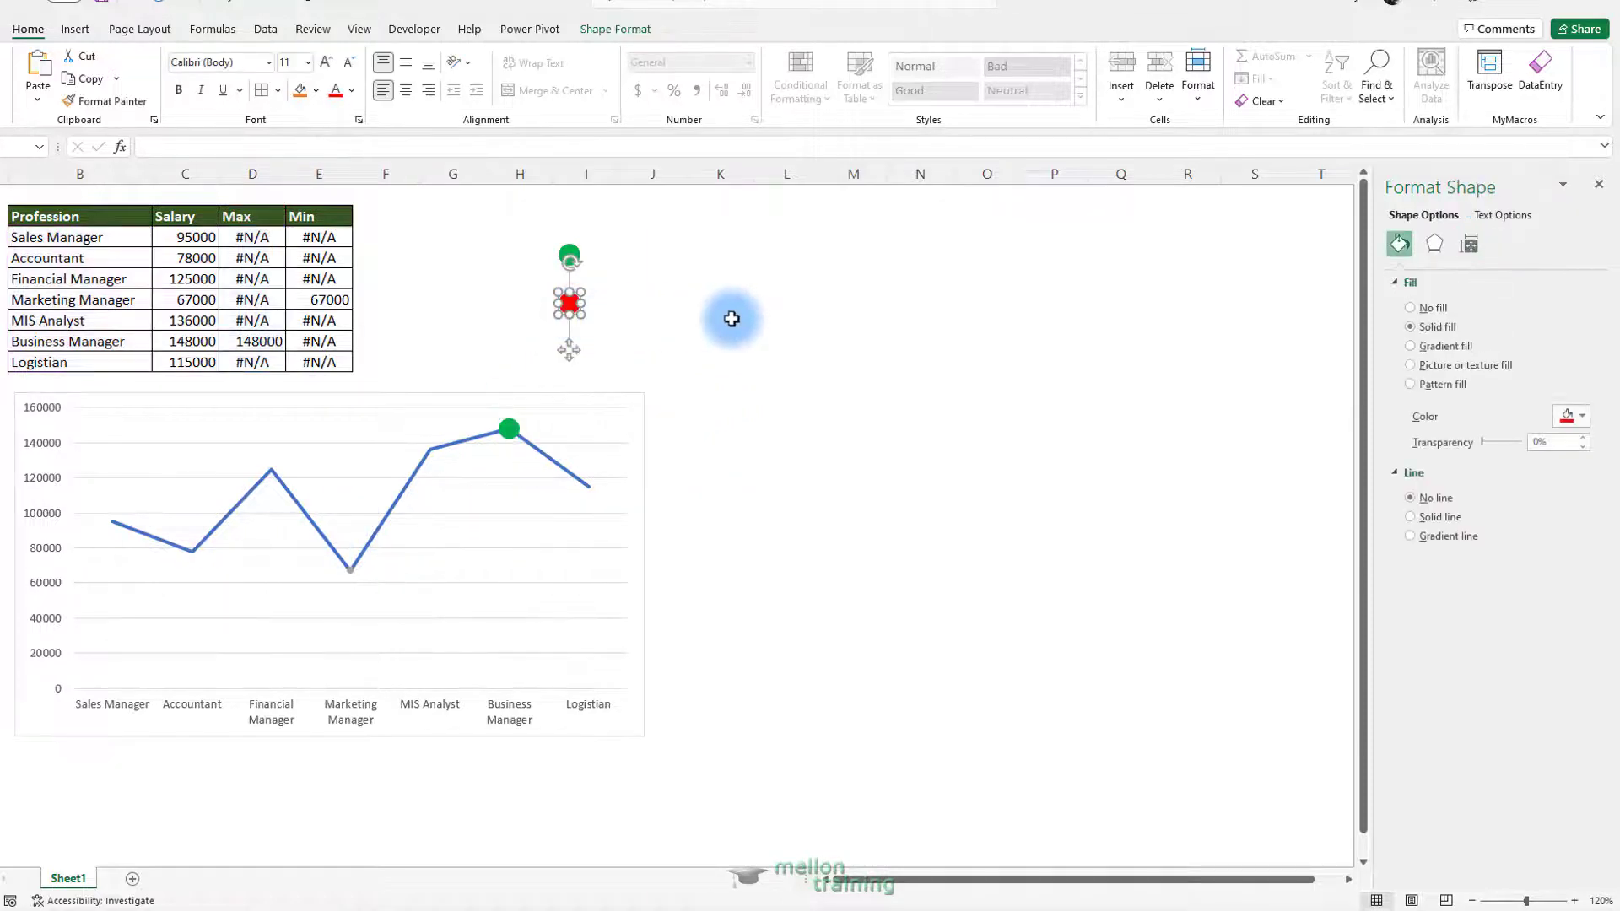
left_click(350, 573)
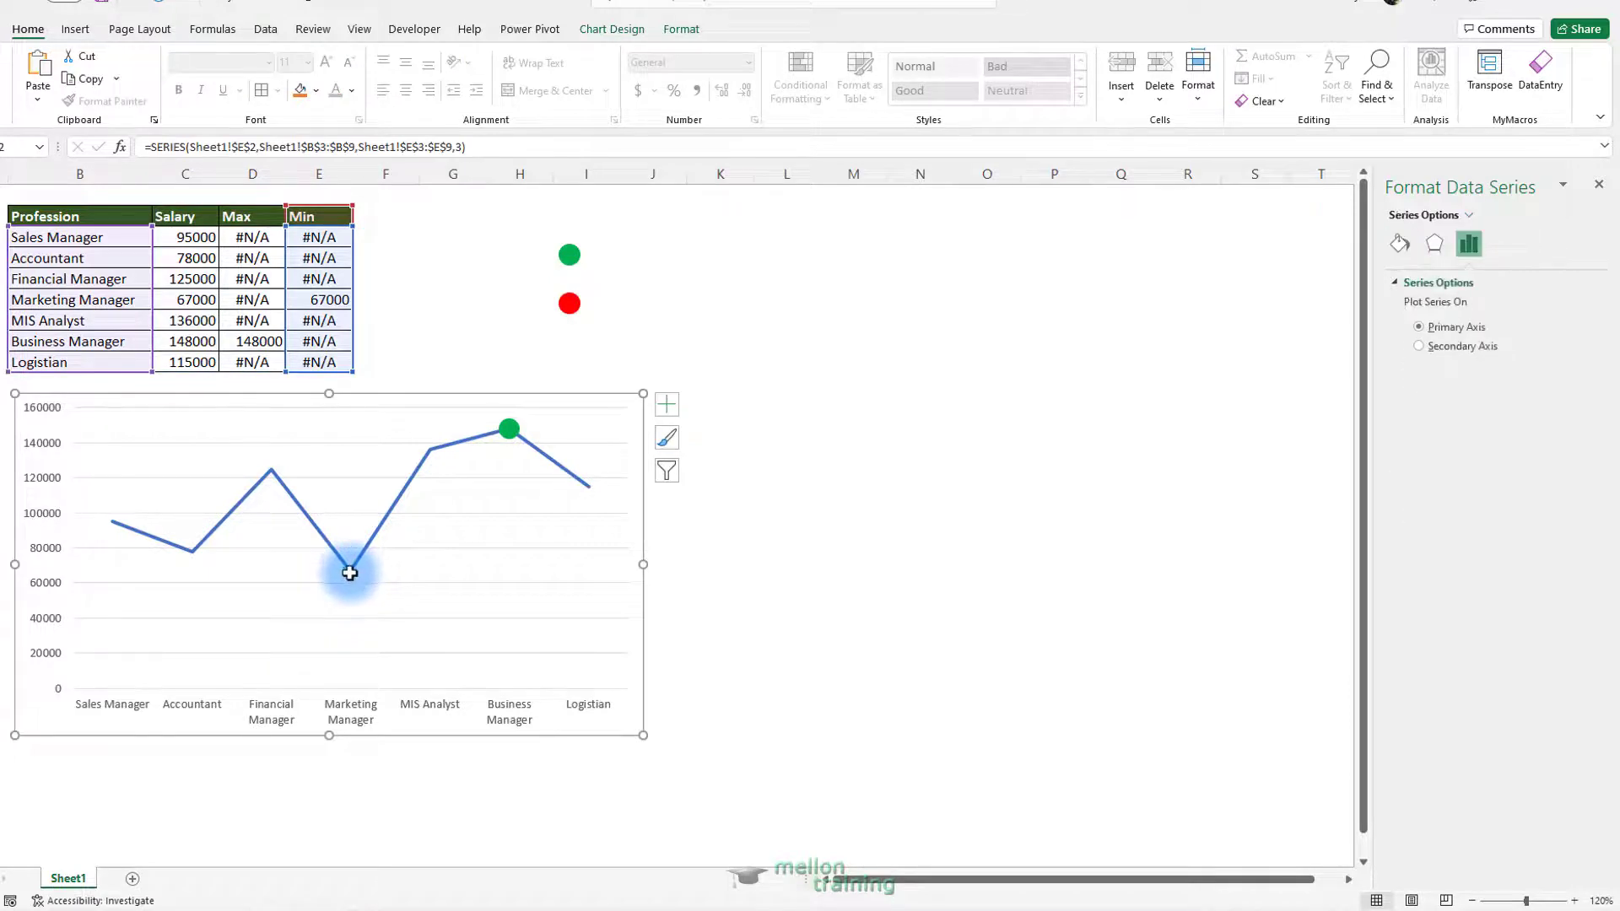
key("ctrl+v")
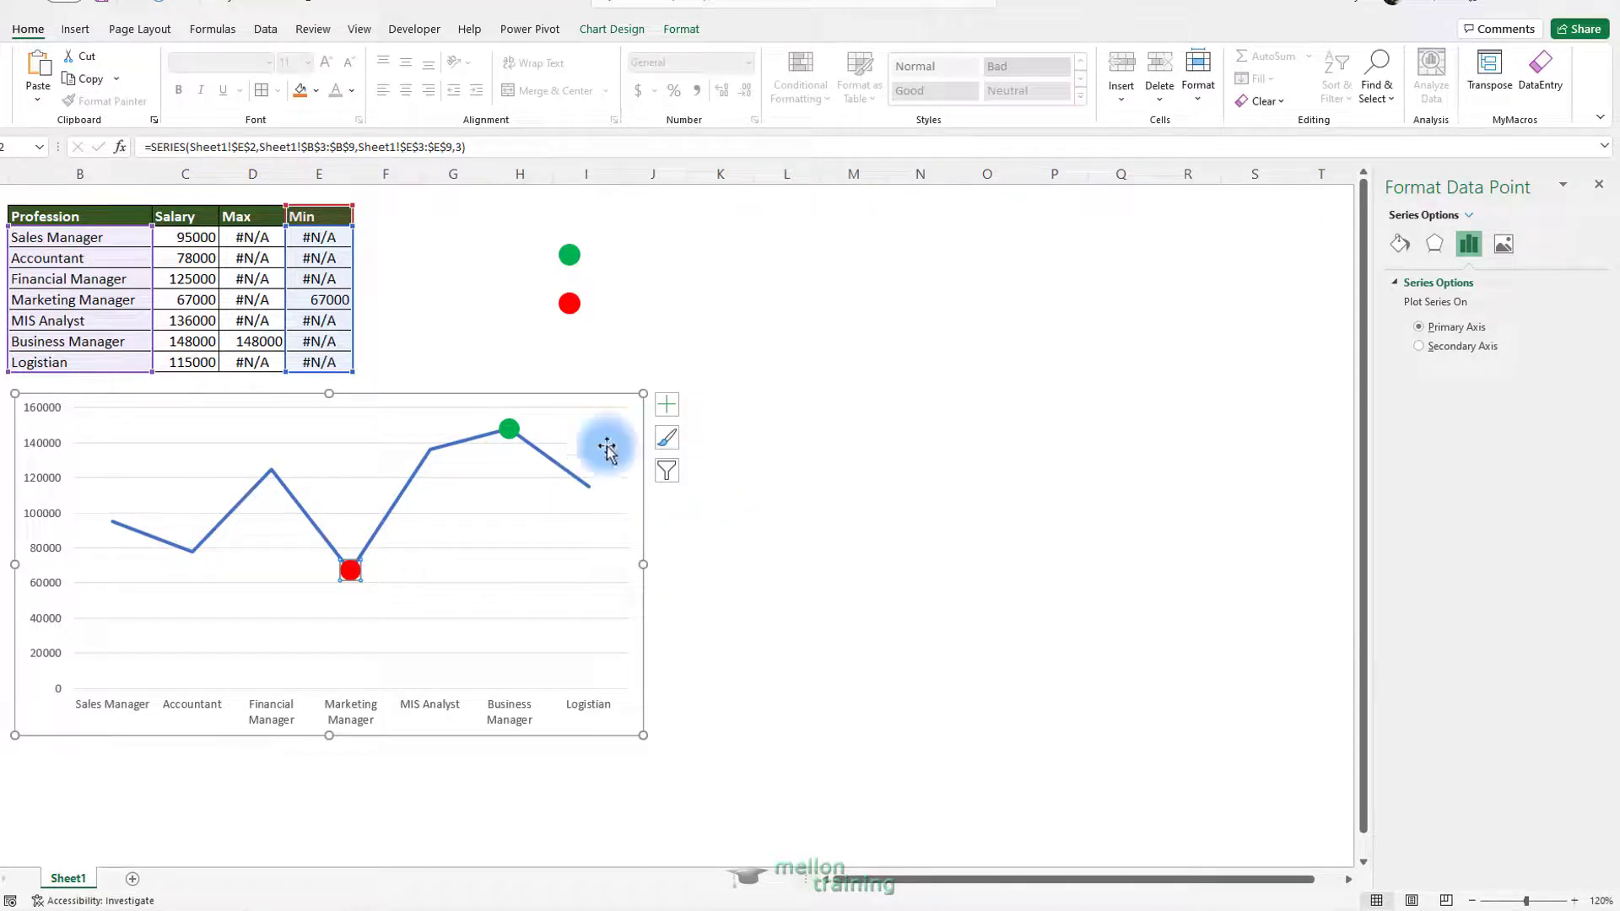
Delete the loose green and red circles from the worksheet
left_click(569, 255)
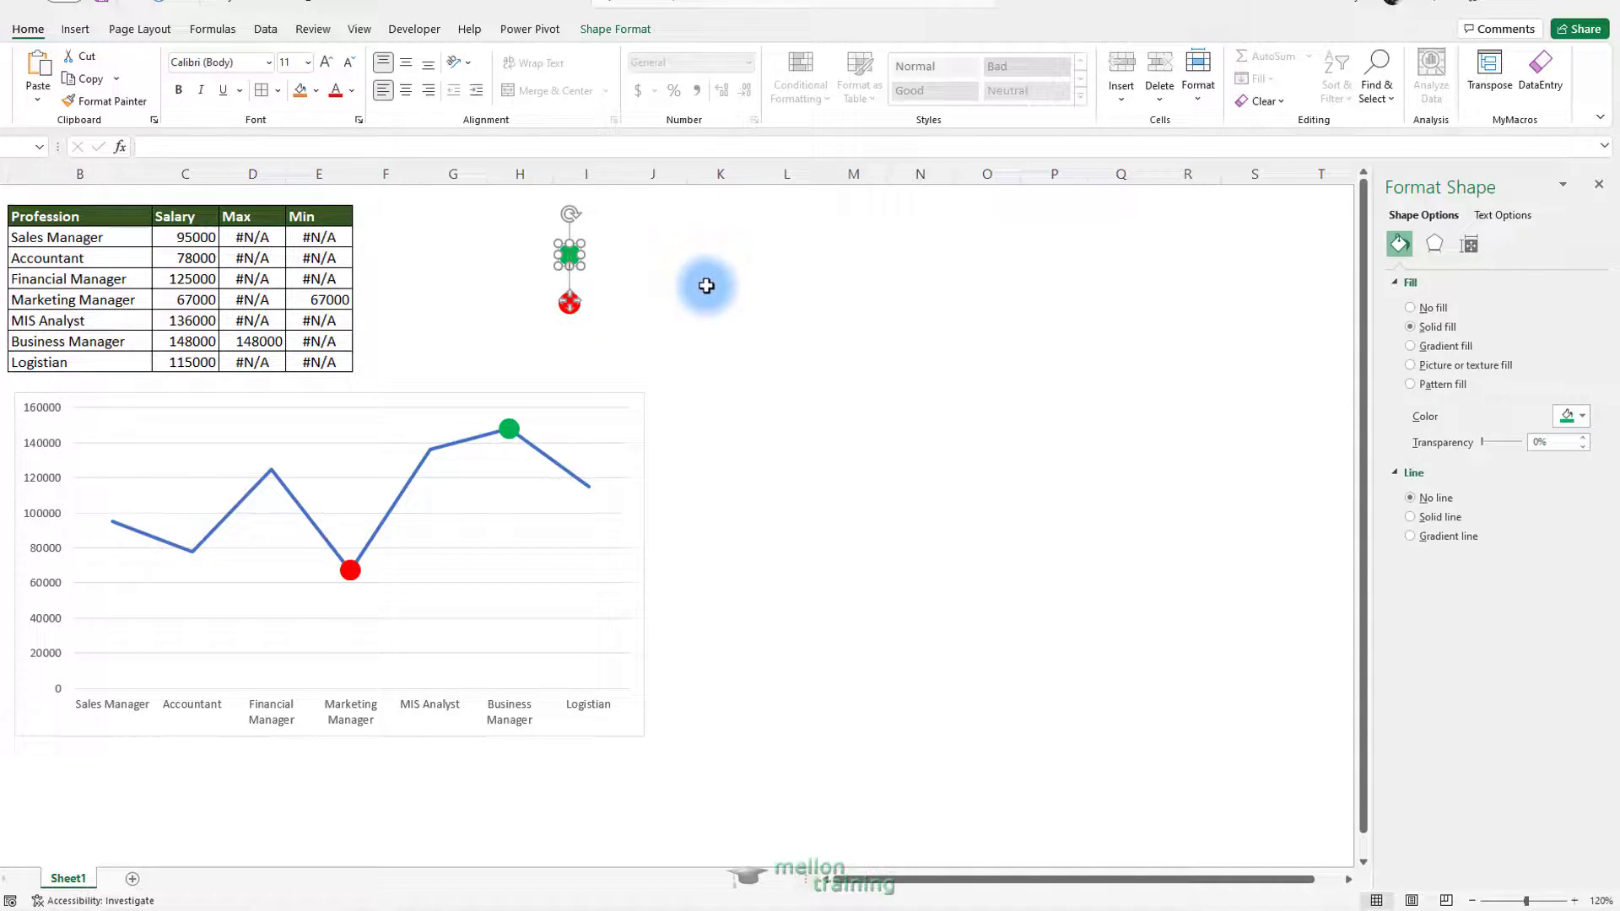
left_click(658, 299)
left_click(569, 255)
key("Delete")
left_click(569, 303)
key("Delete")
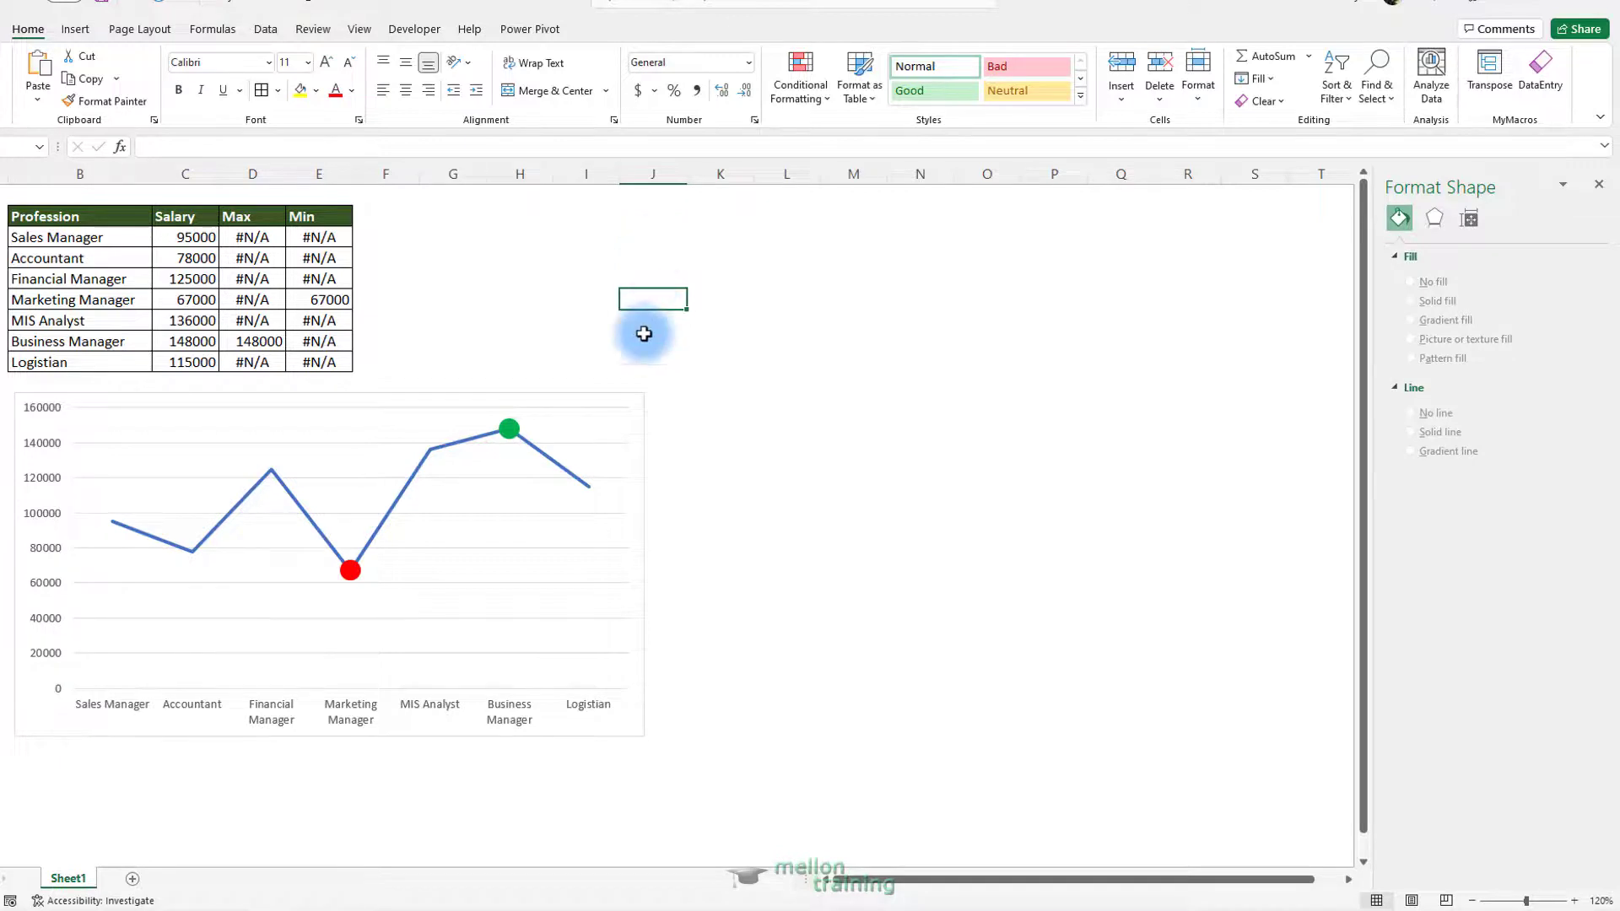
Turn on Smoothed line for the Salary series
right_click(547, 459)
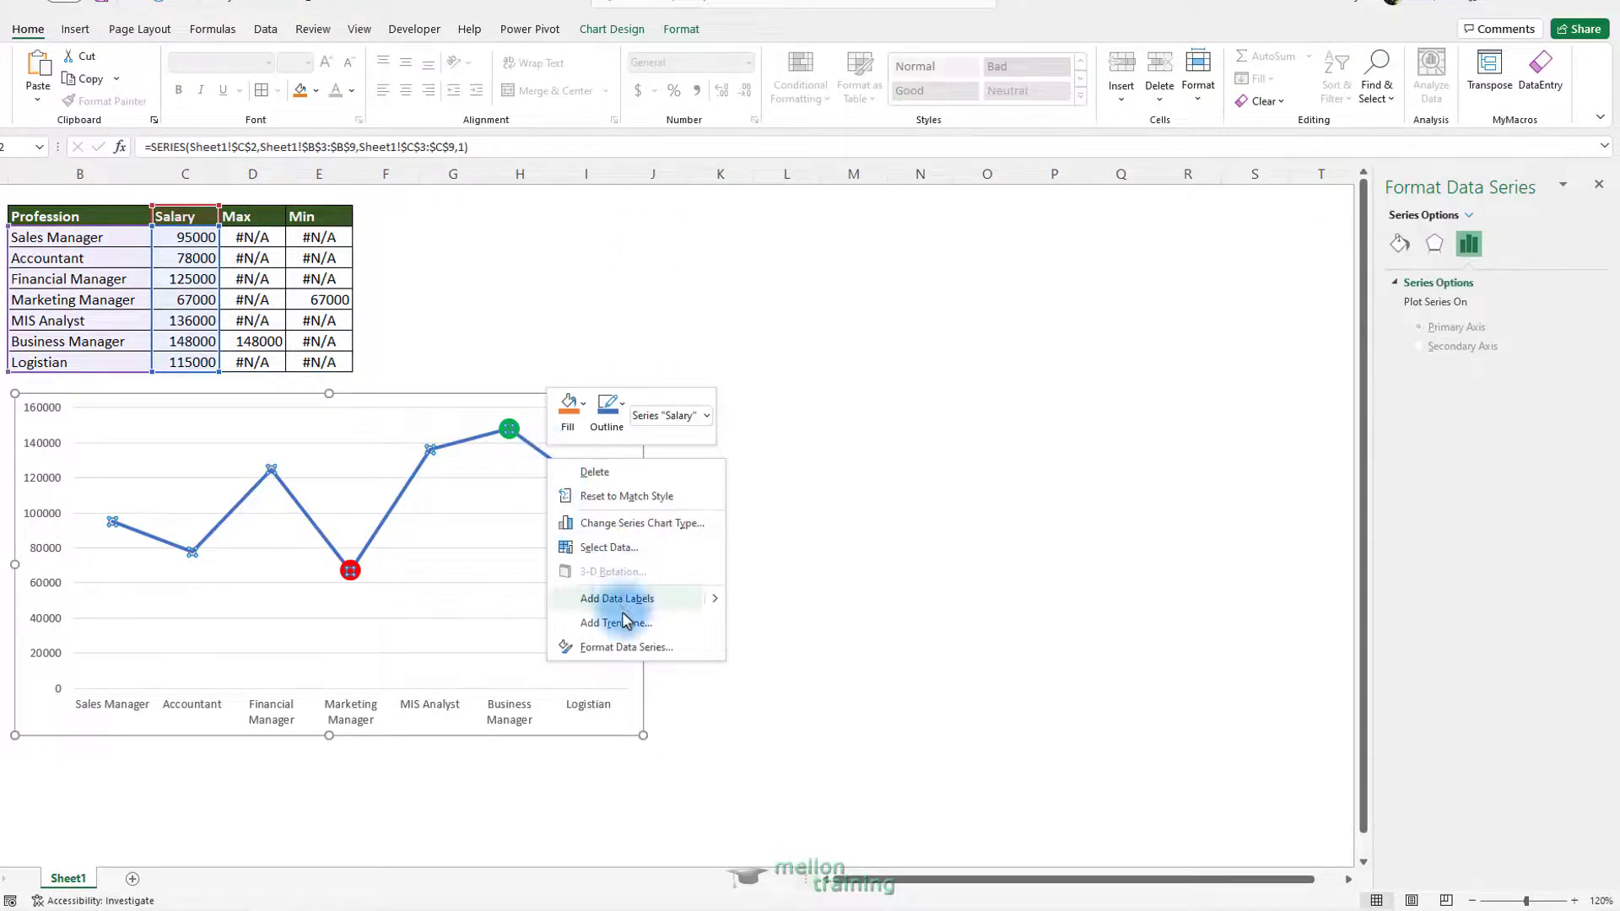
left_click(626, 646)
left_click(1391, 247)
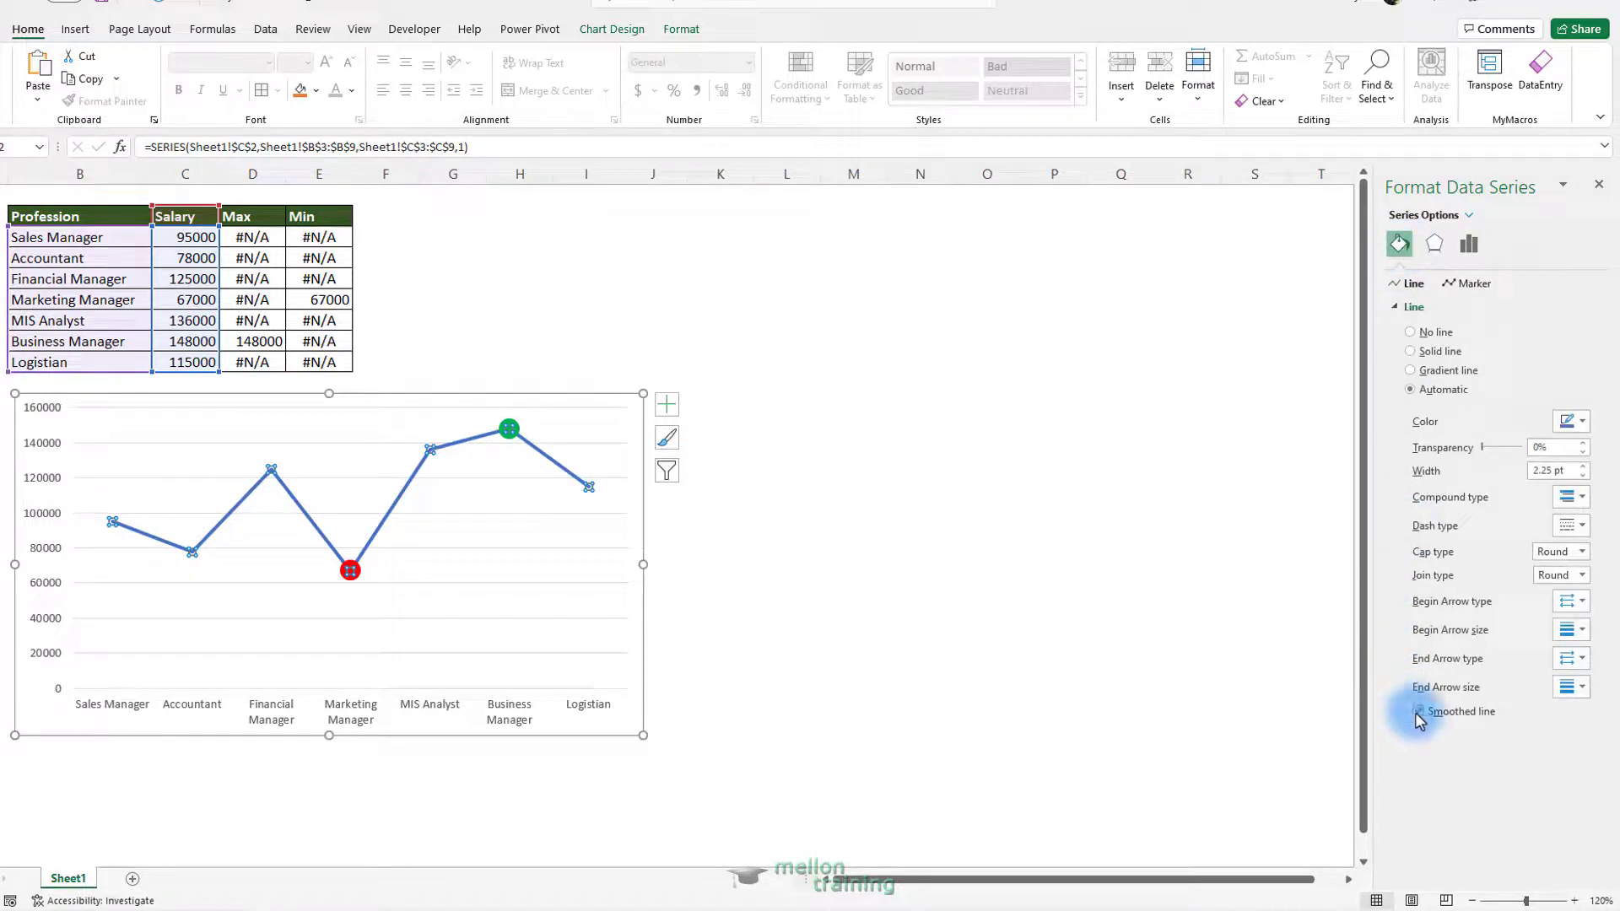
left_click(1418, 712)
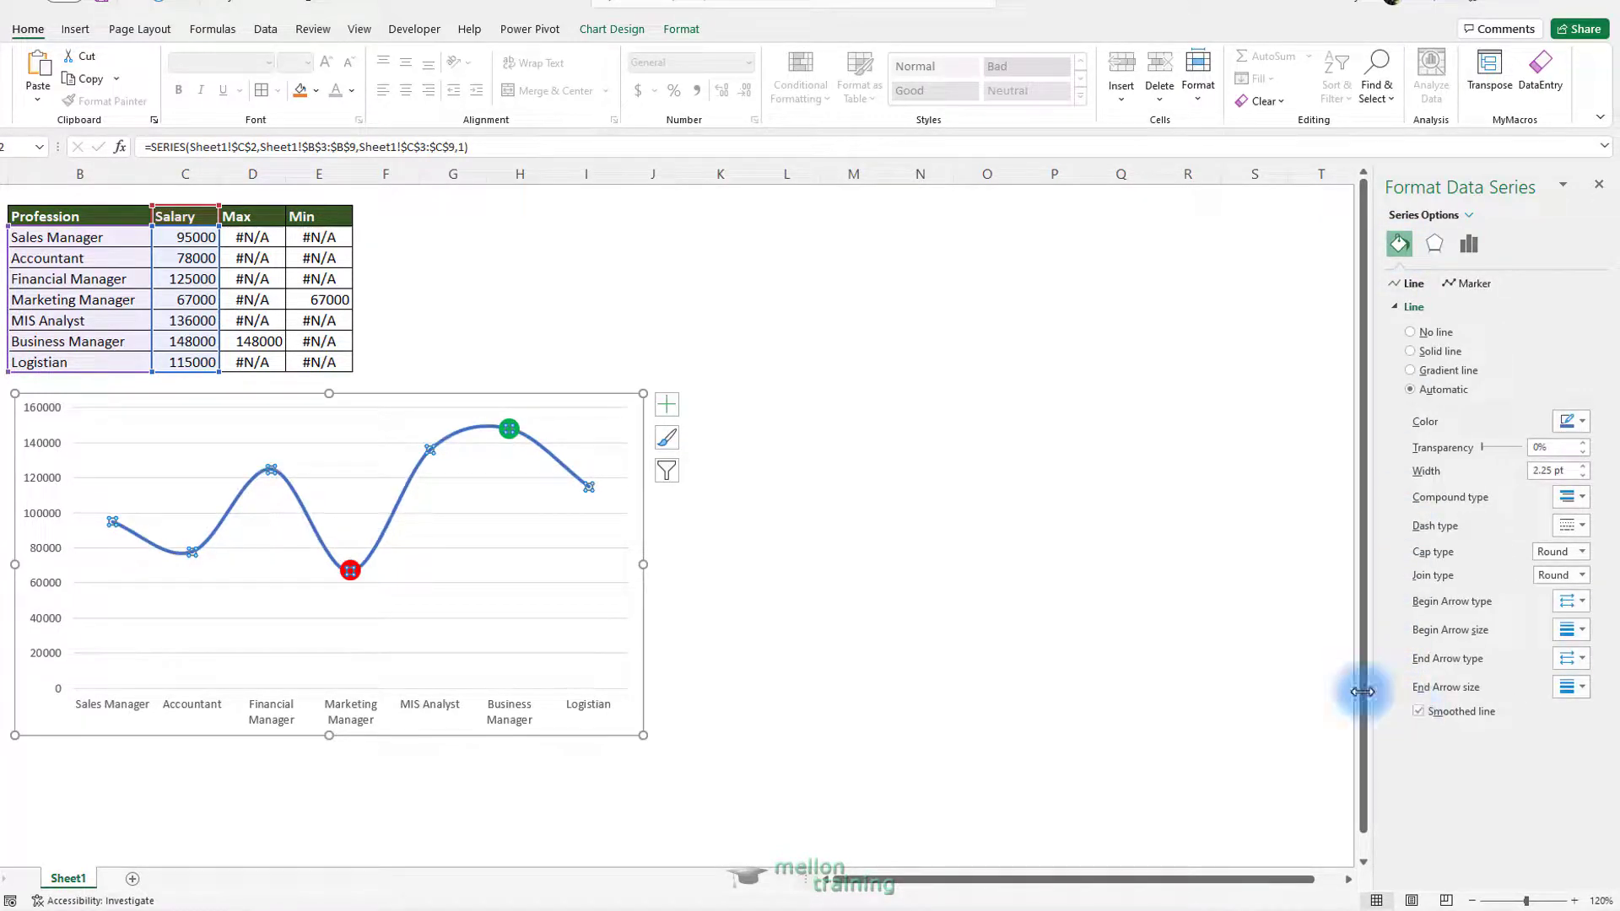
Remove the chart gridlines and set the chart area outline to No Outline
left_click(450, 548)
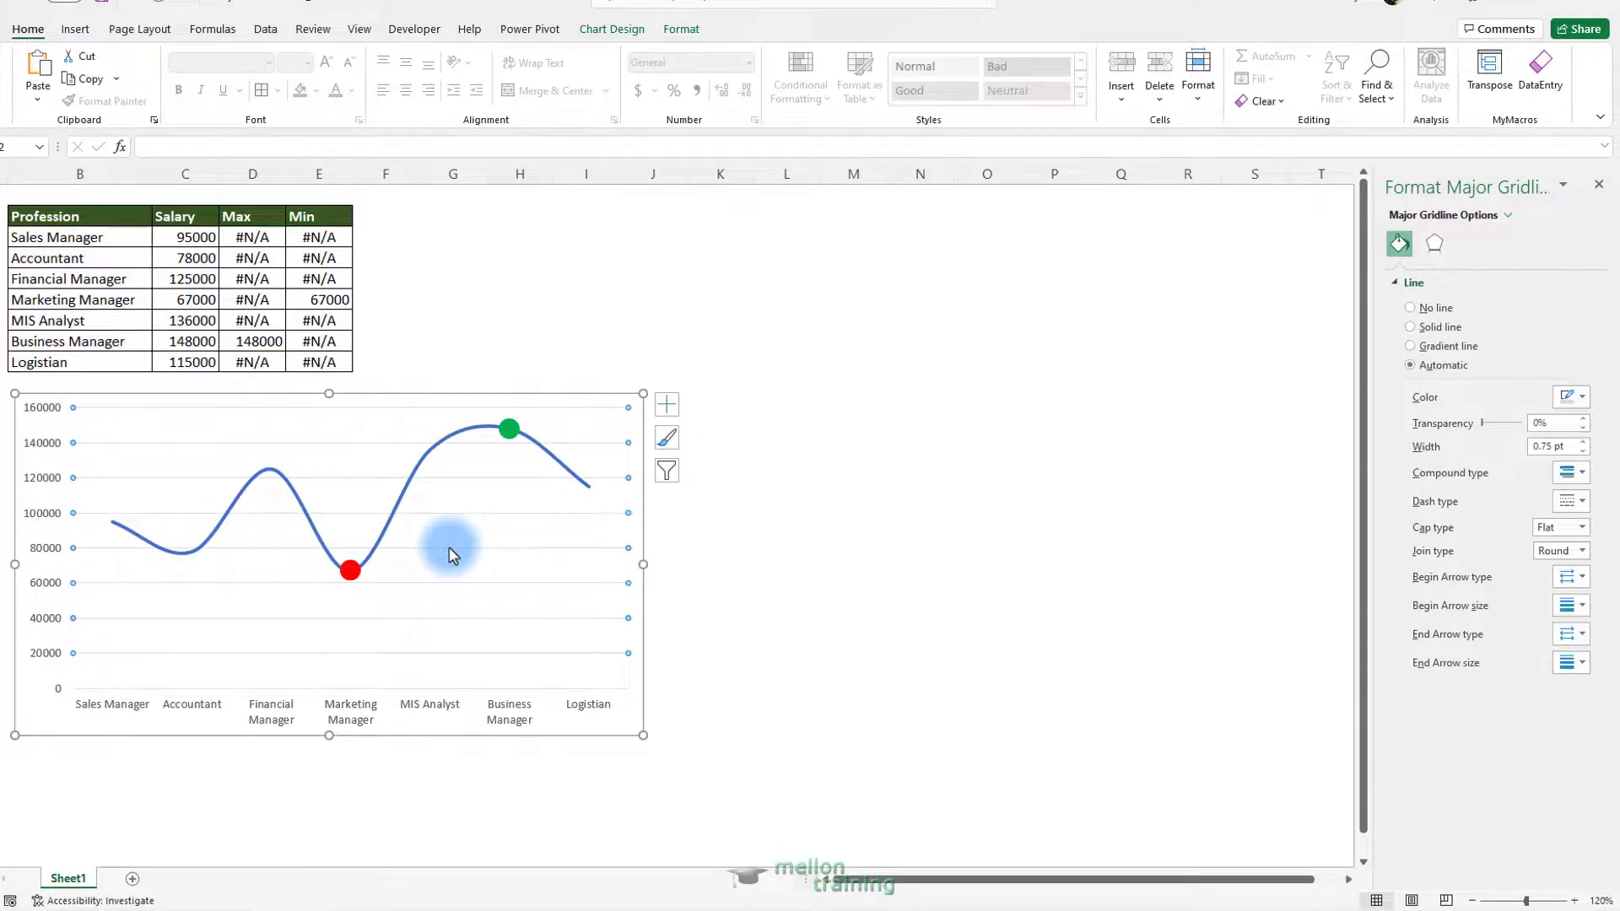
key("Escape")
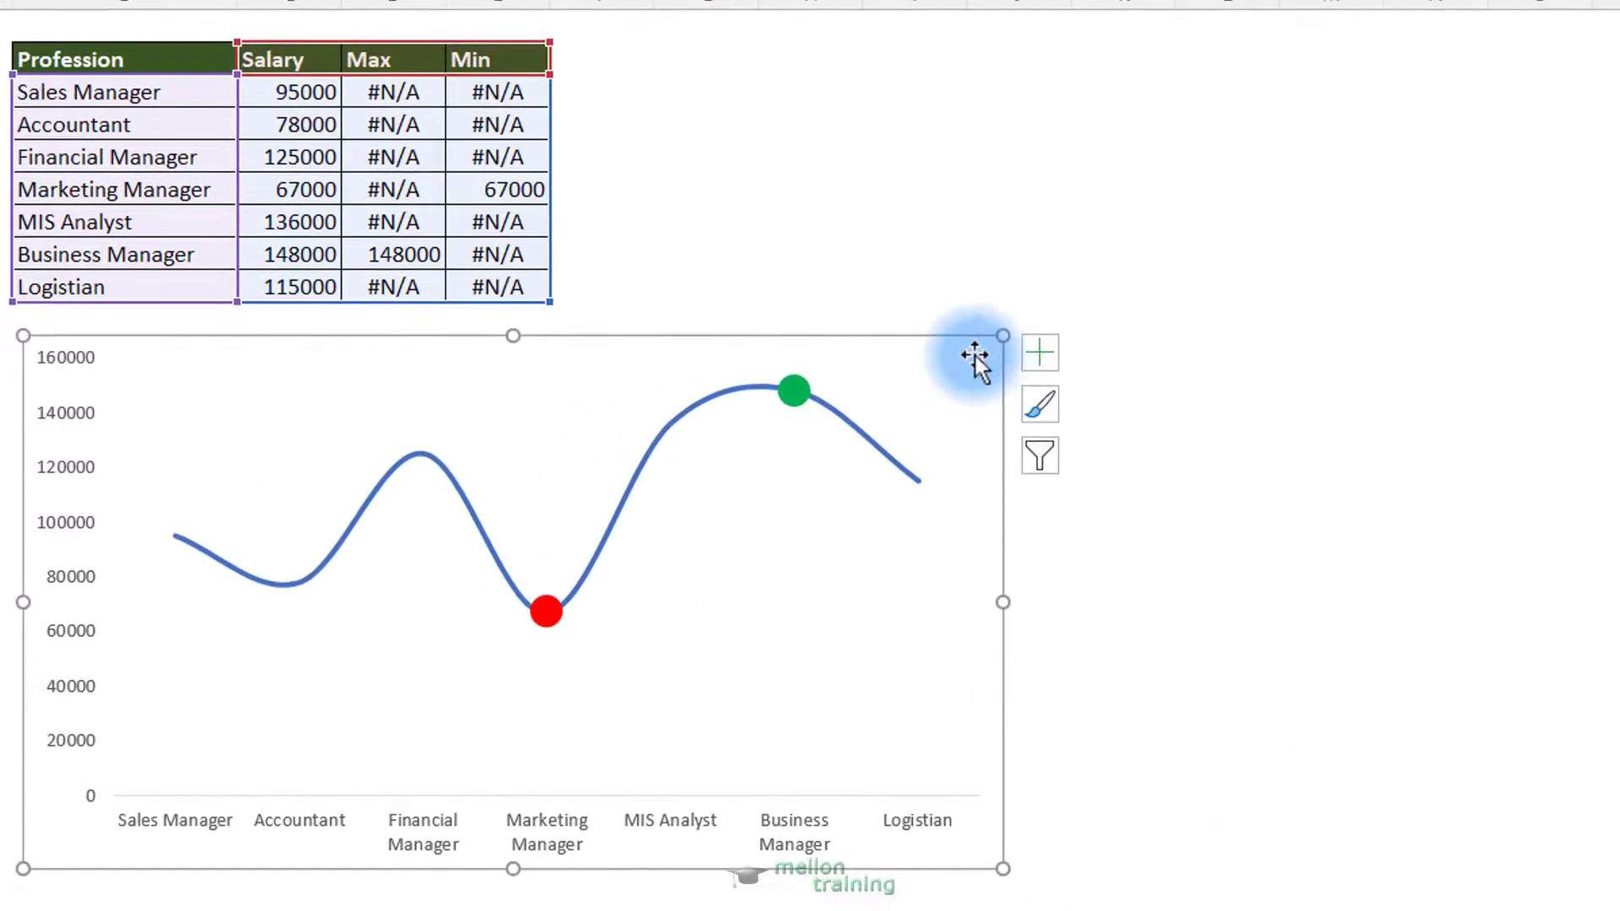
right_click(992, 354)
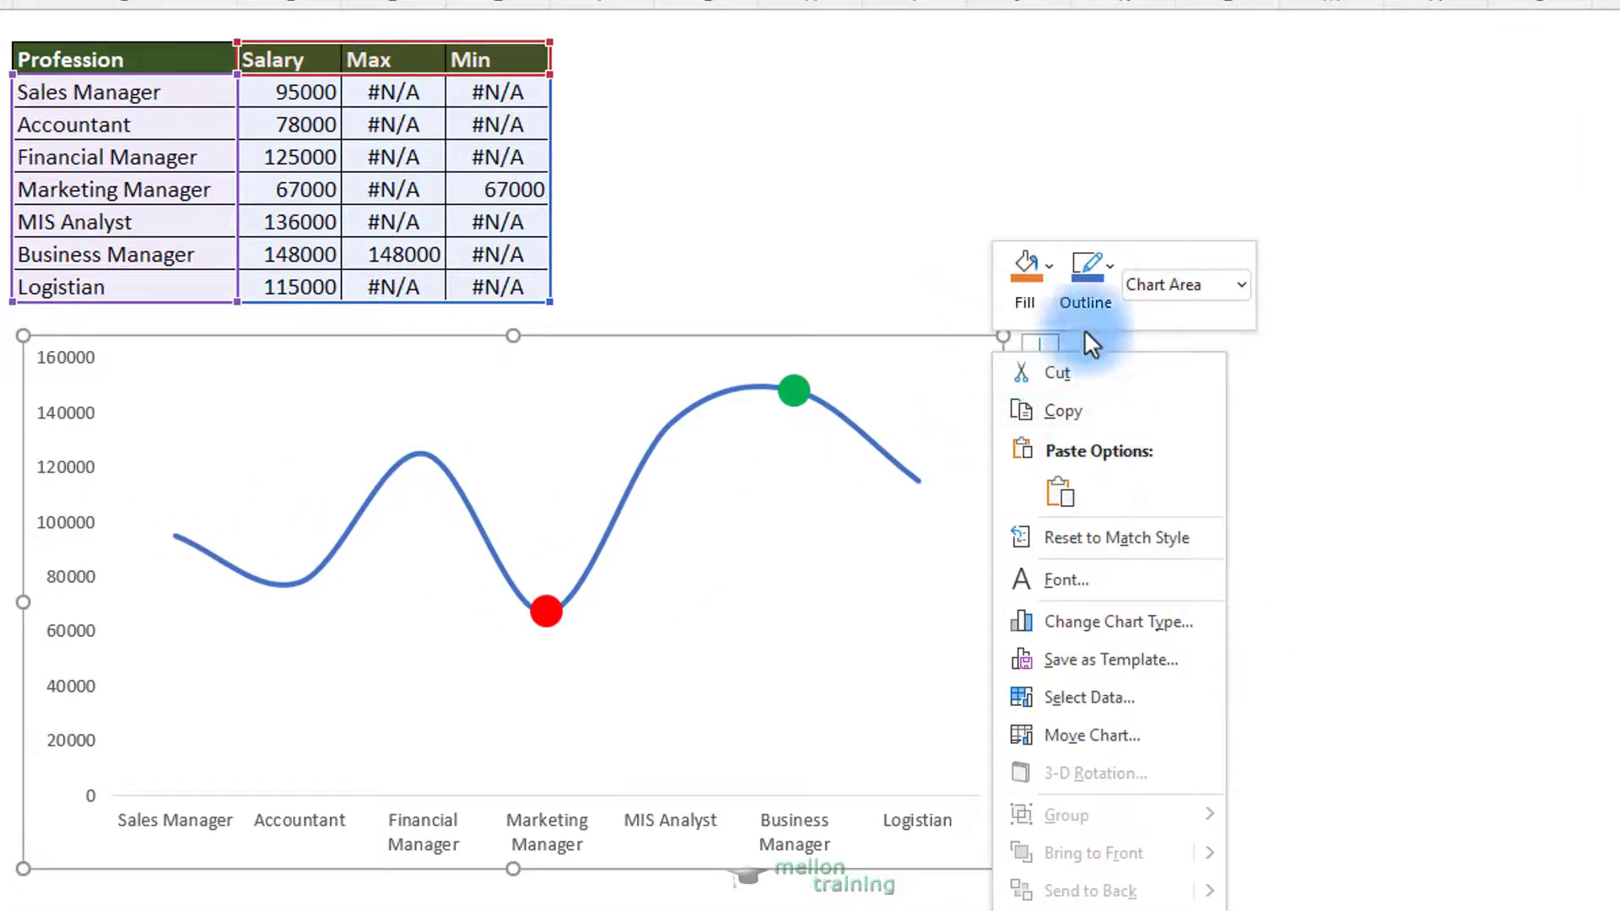
left_click(1100, 286)
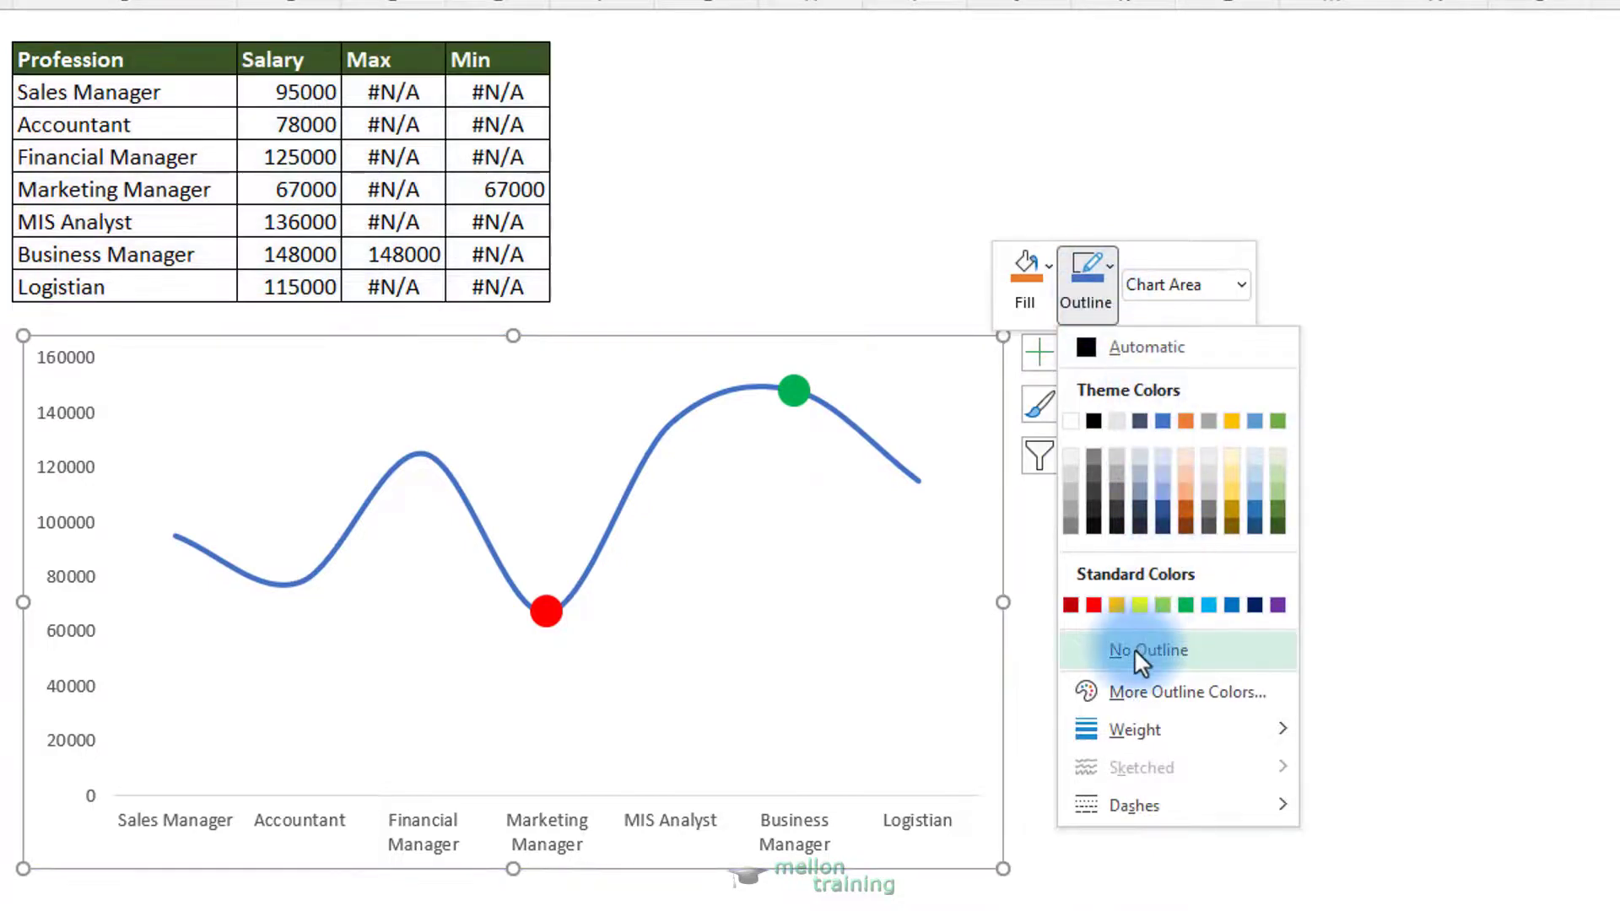
left_click(1147, 615)
left_click(1142, 515)
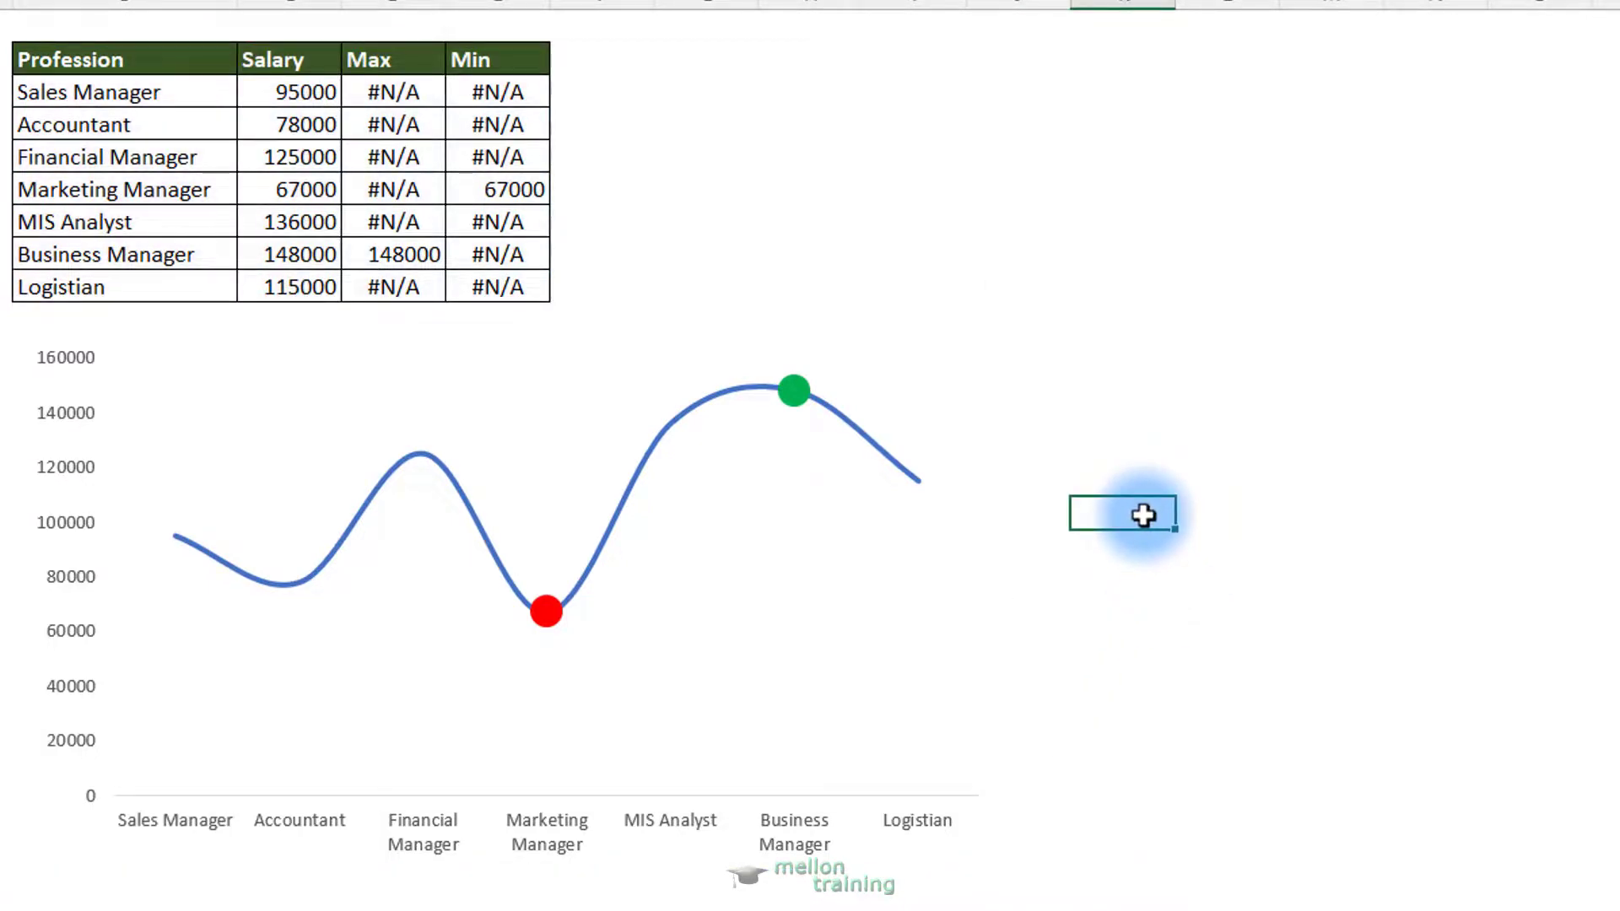